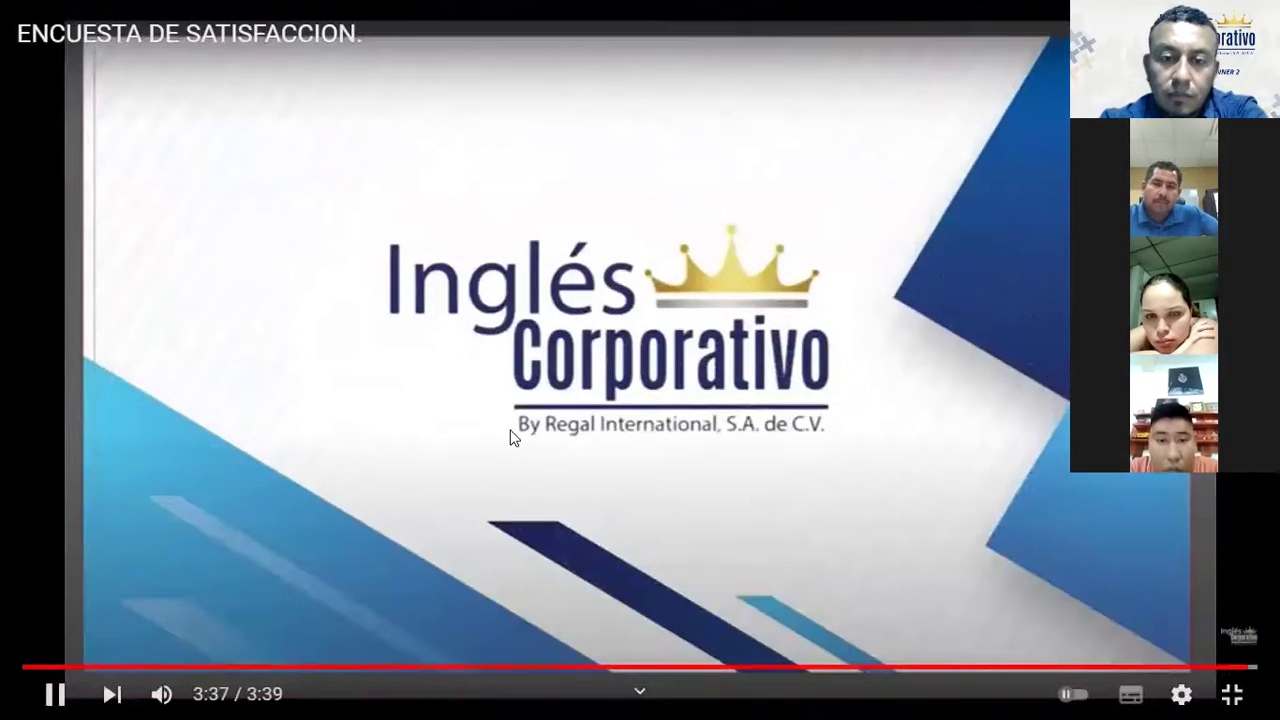
Step: Pause the survey instructions video on its closing slide and exit fullscreen
{"action": "left_click", "coordinate": [510, 437]}
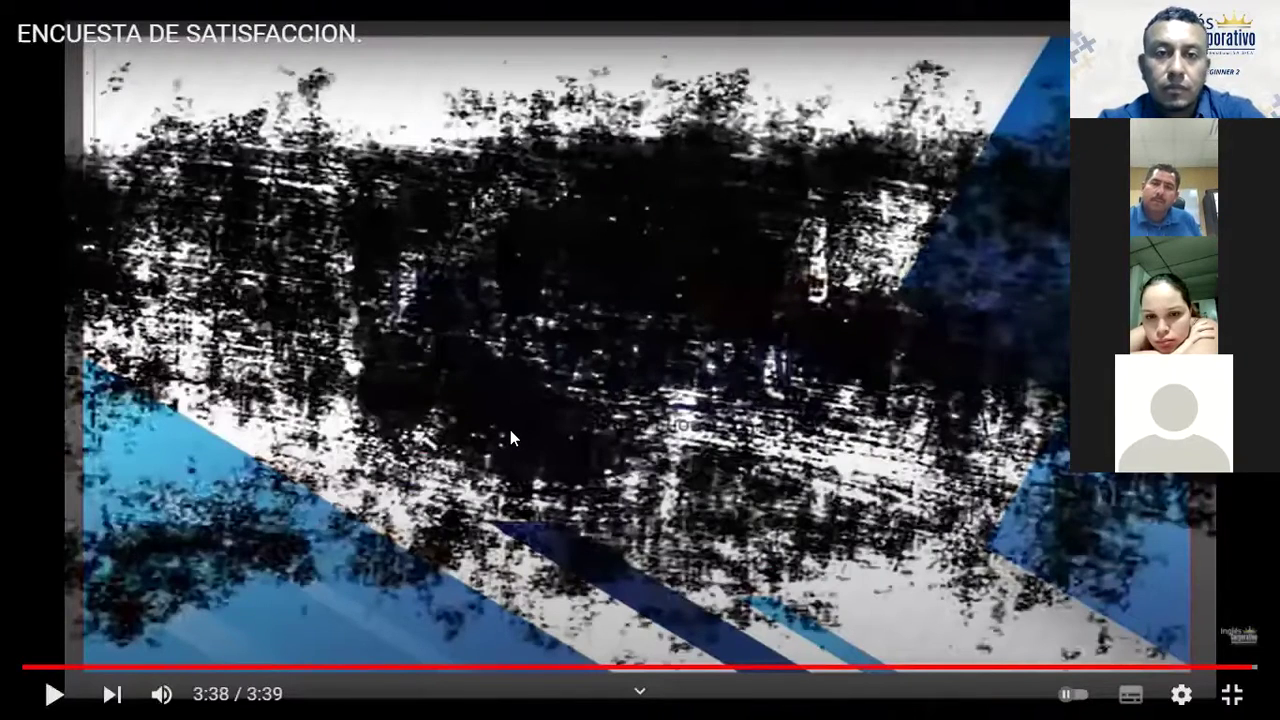
{"action": "key", "text": "Escape"}
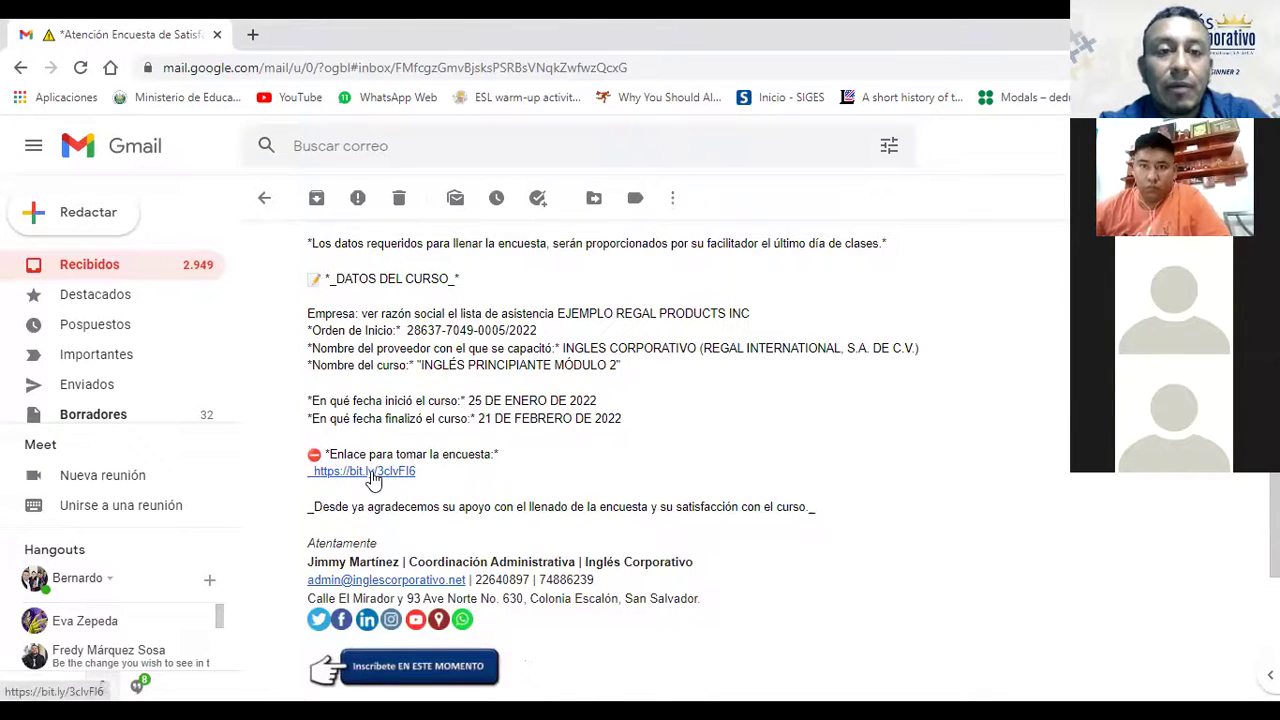
Step: Open the bit.ly survey link under 'Enlace para tomar la encuesta' in the course email
{"action": "left_click", "coordinate": [378, 475]}
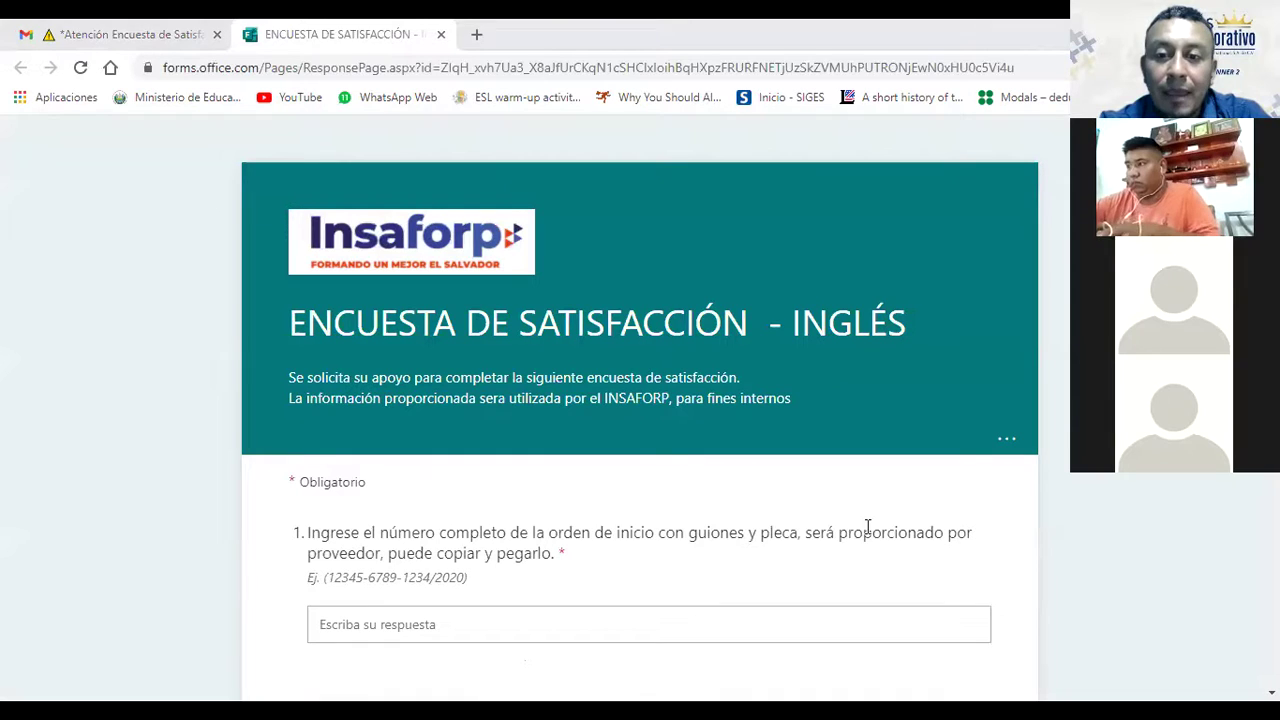
Step: Scroll to question 1's answer box in the survey, then return to the Gmail email
{"action": "scroll", "coordinate": [865, 503], "scroll_direction": "down", "scroll_amount": 3}
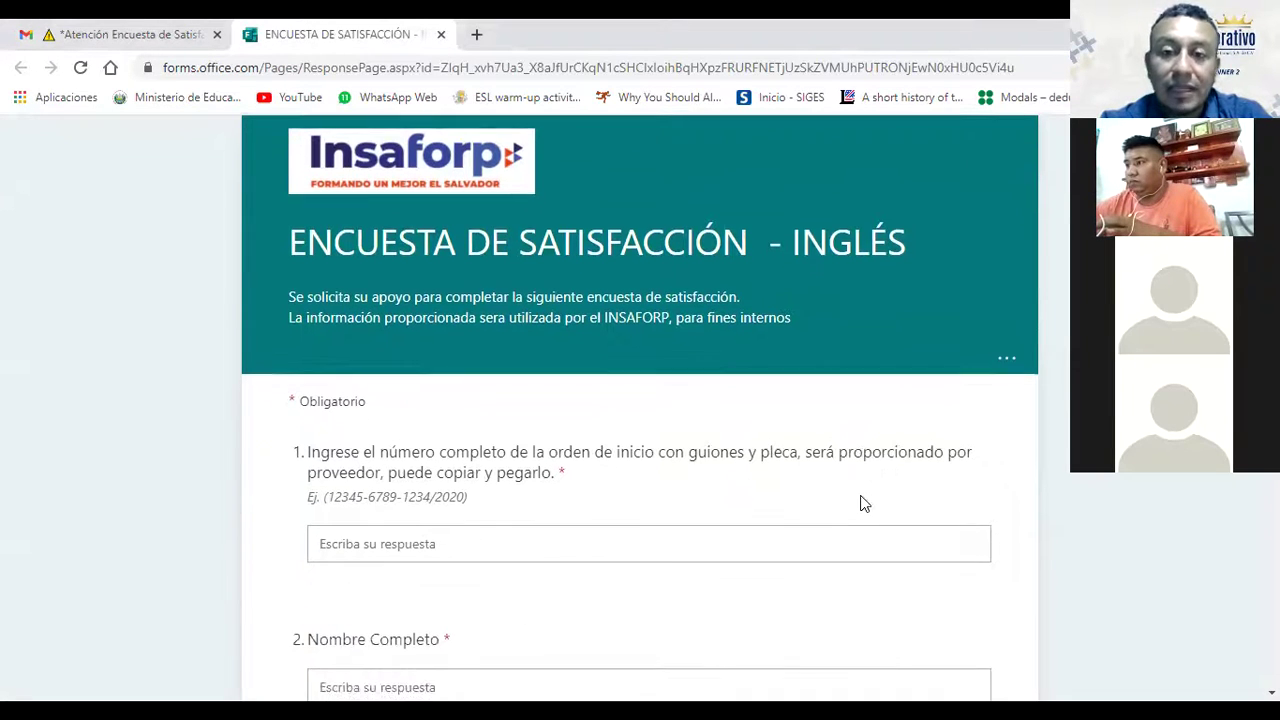
{"action": "scroll", "coordinate": [865, 503], "scroll_direction": "down", "scroll_amount": 2}
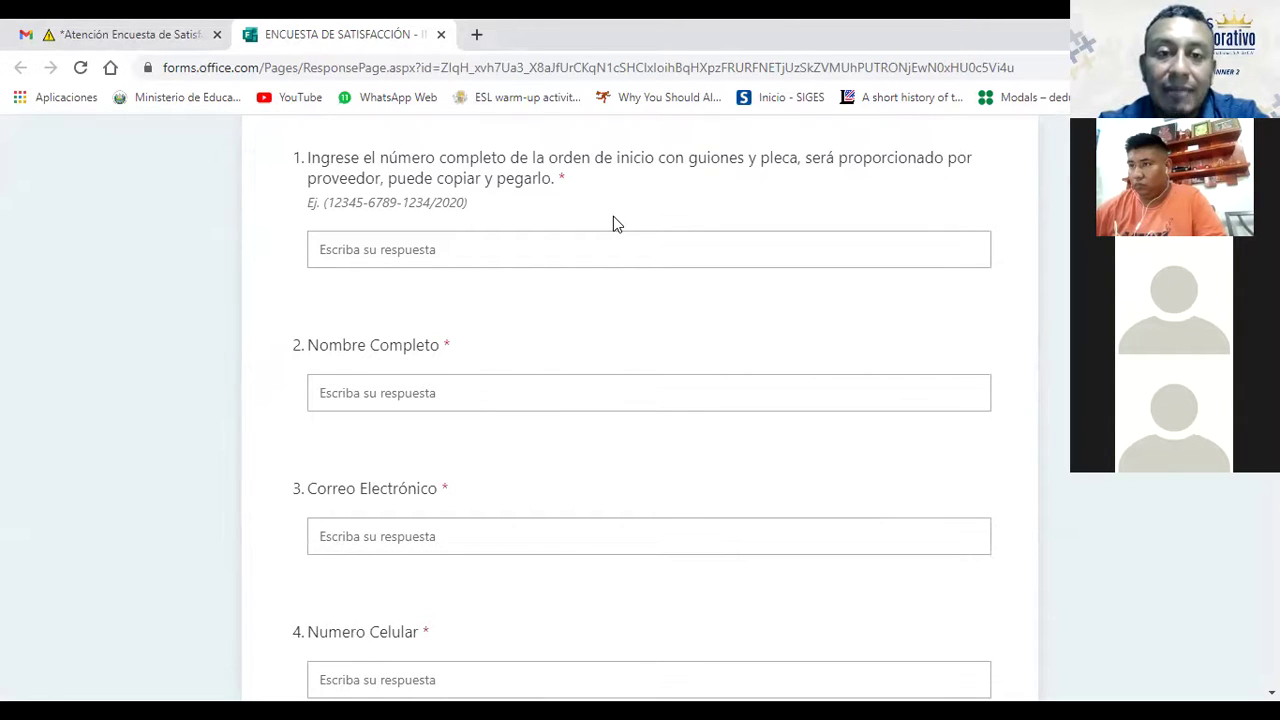
{"action": "left_click", "coordinate": [412, 238]}
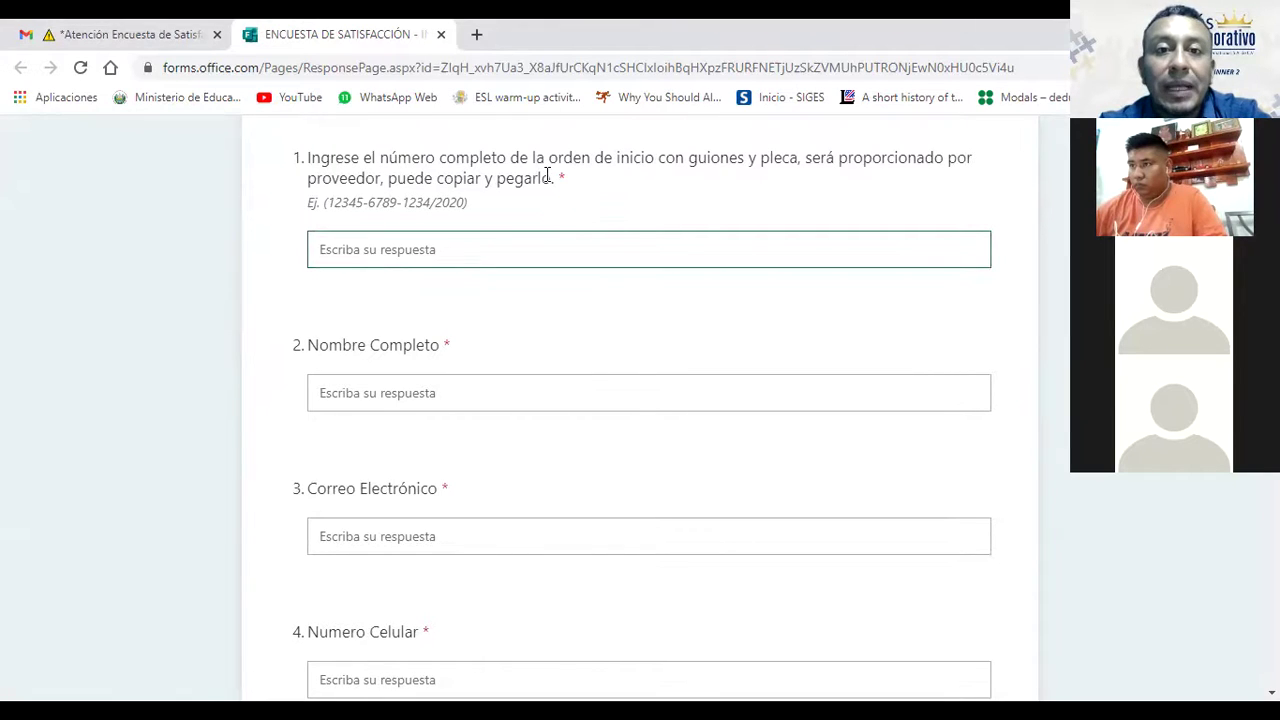
{"action": "left_click_drag", "start_coordinate": [295, 157], "coordinate": [338, 163]}
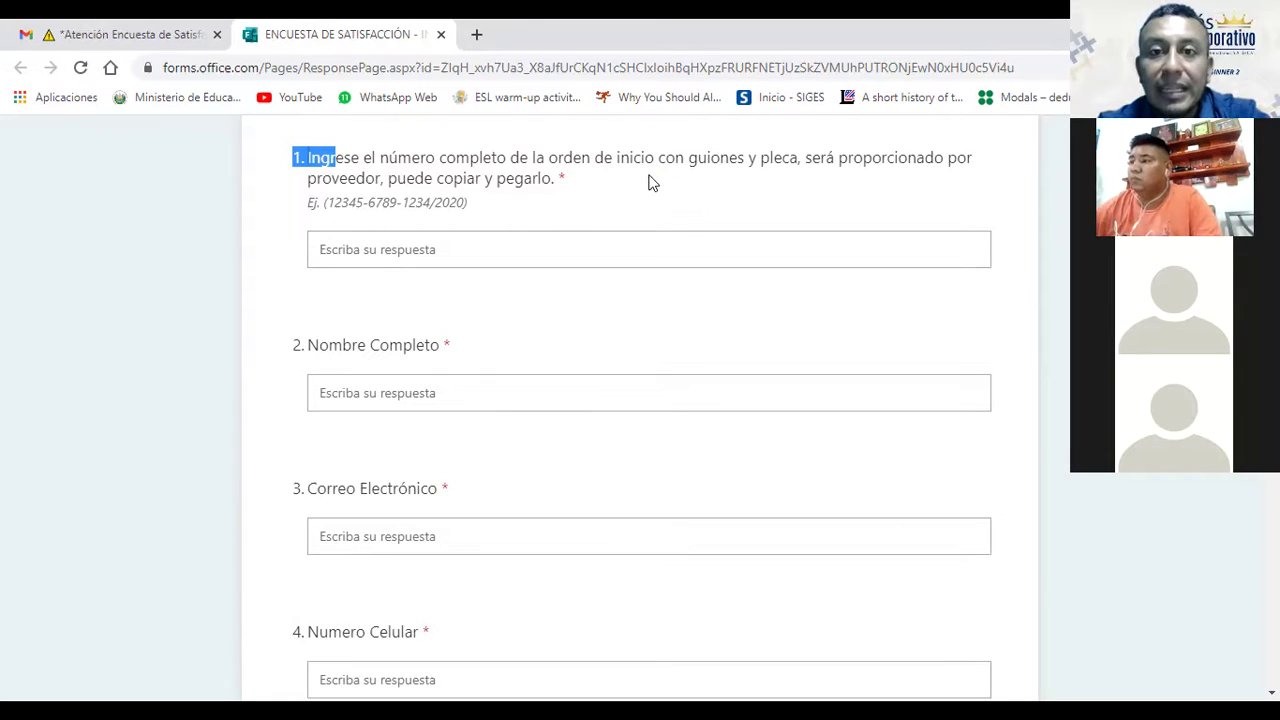
{"action": "left_click", "coordinate": [629, 252]}
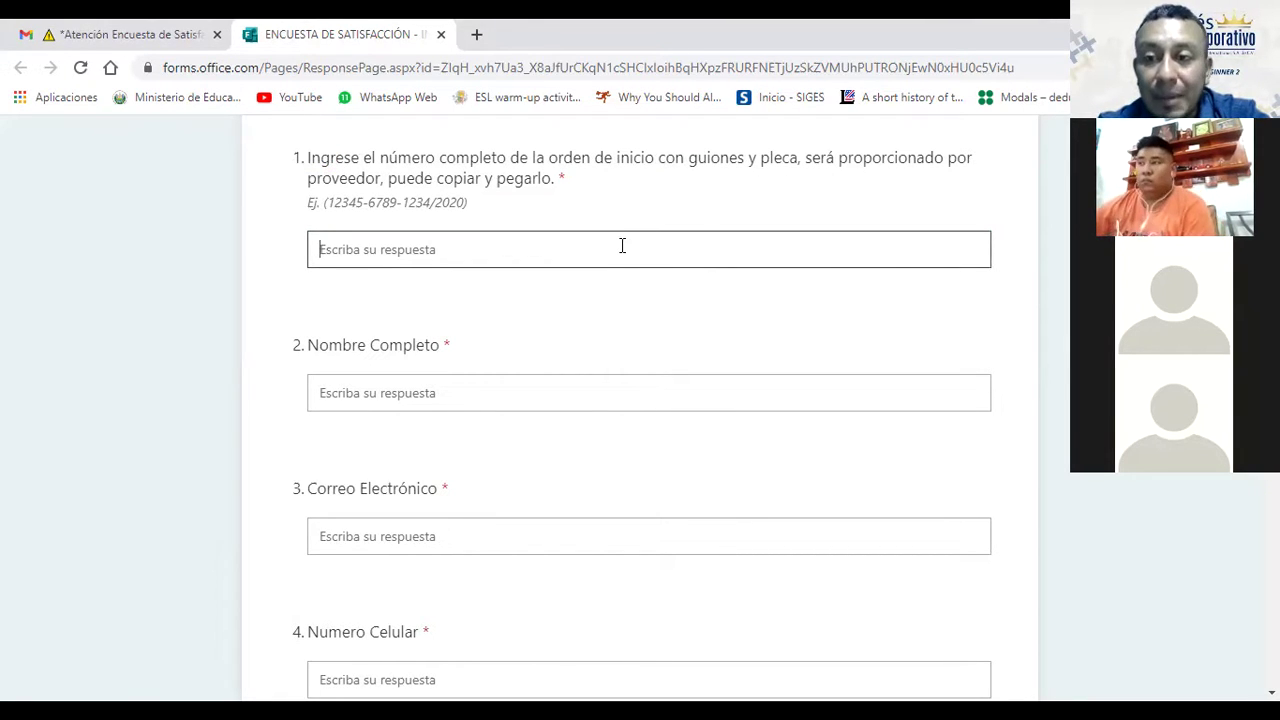
{"action": "left_click", "coordinate": [714, 228]}
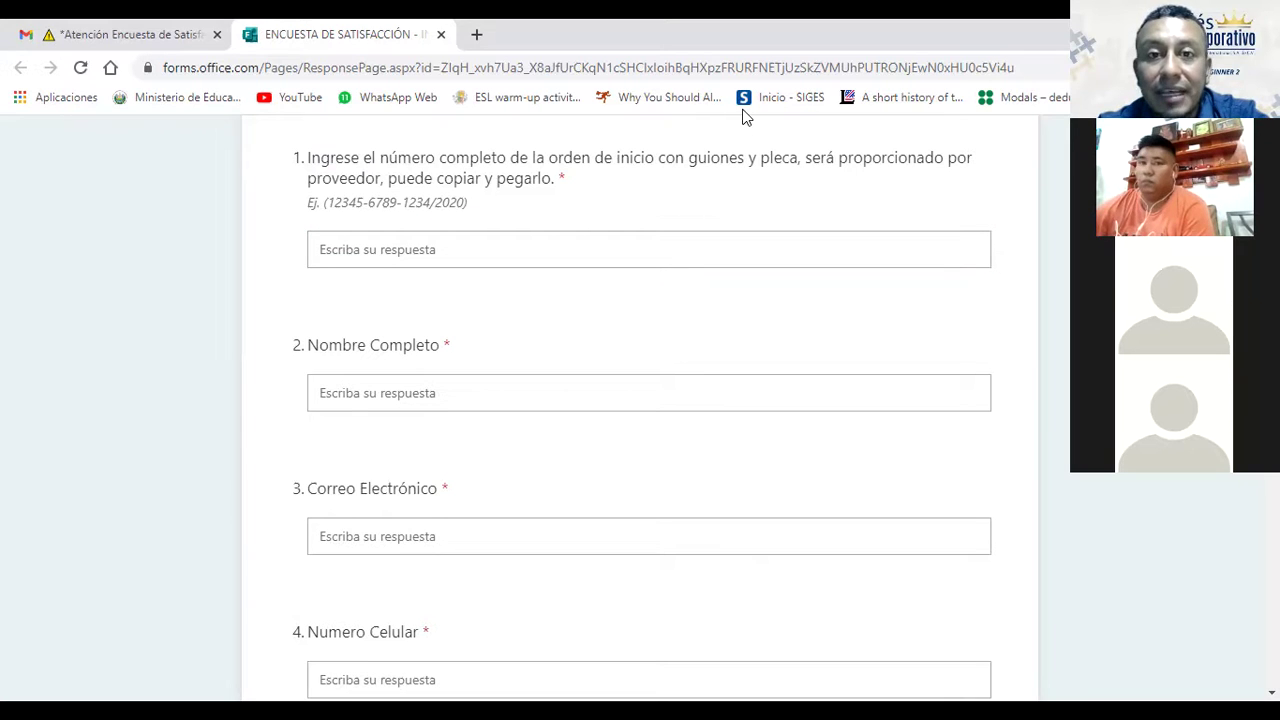
{"action": "left_click", "coordinate": [163, 36]}
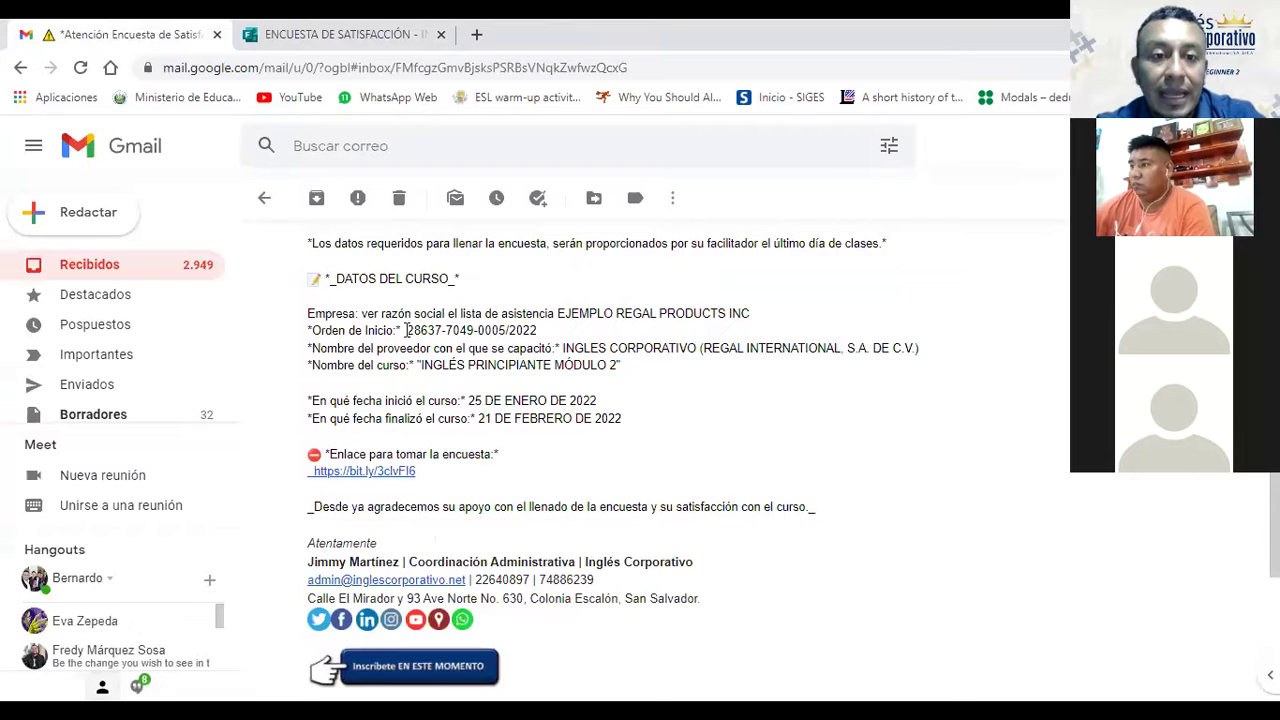
Step: Select the Orden de Inicio number in the email and switch back to the survey
{"action": "left_click_drag", "start_coordinate": [407, 328], "coordinate": [515, 328]}
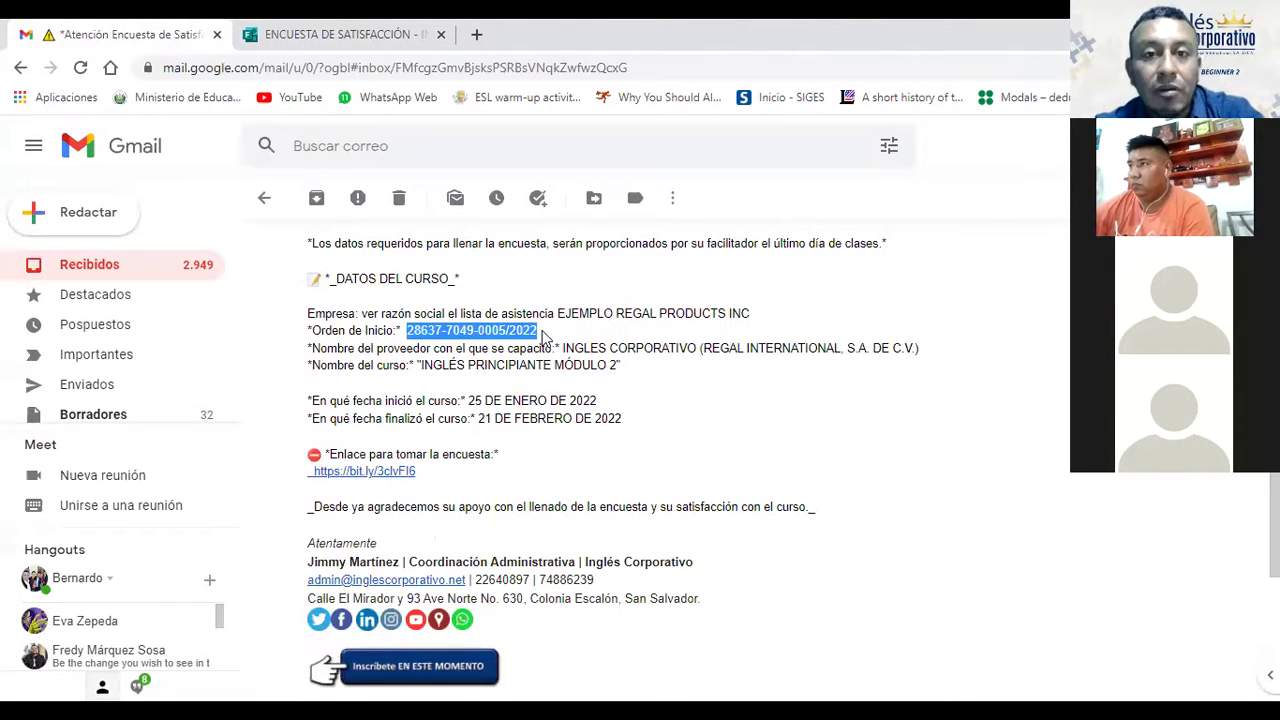
{"action": "key", "text": "ctrl+Tab"}
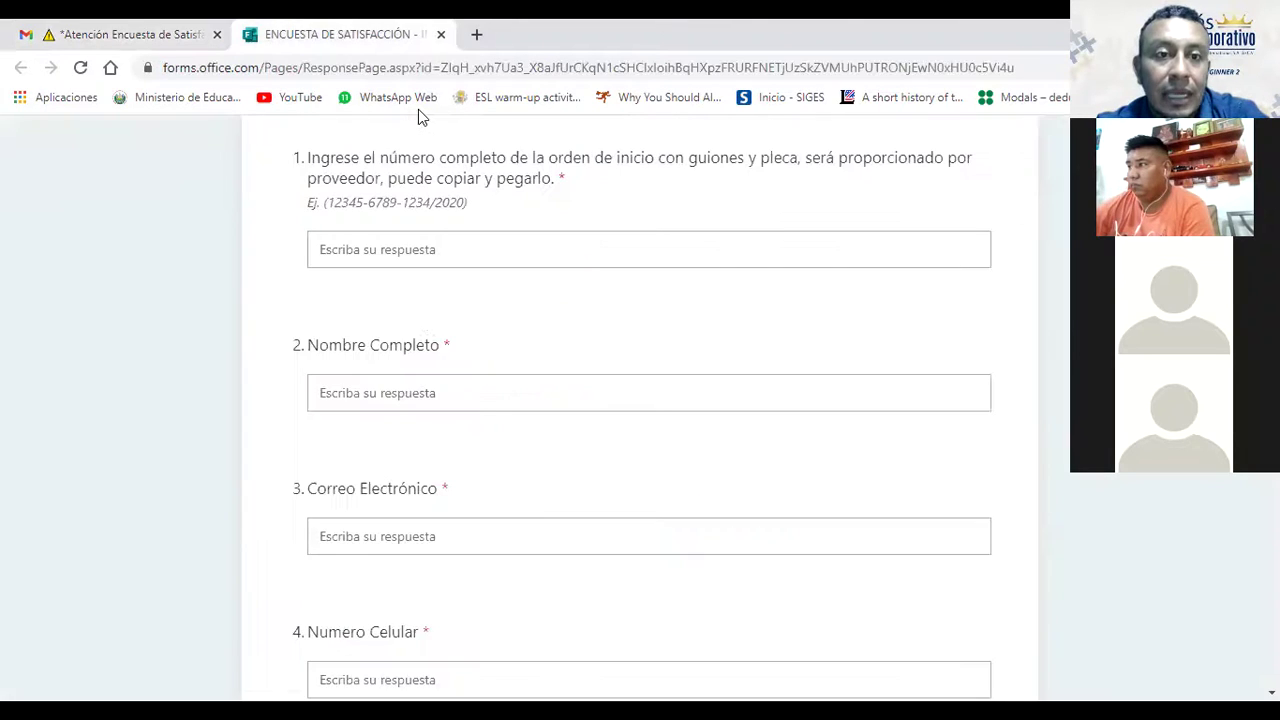
Step: Paste the course start-order number into question 1 and scroll through the form
{"action": "left_click", "coordinate": [418, 238]}
{"action": "key", "text": "ctrl+v"}
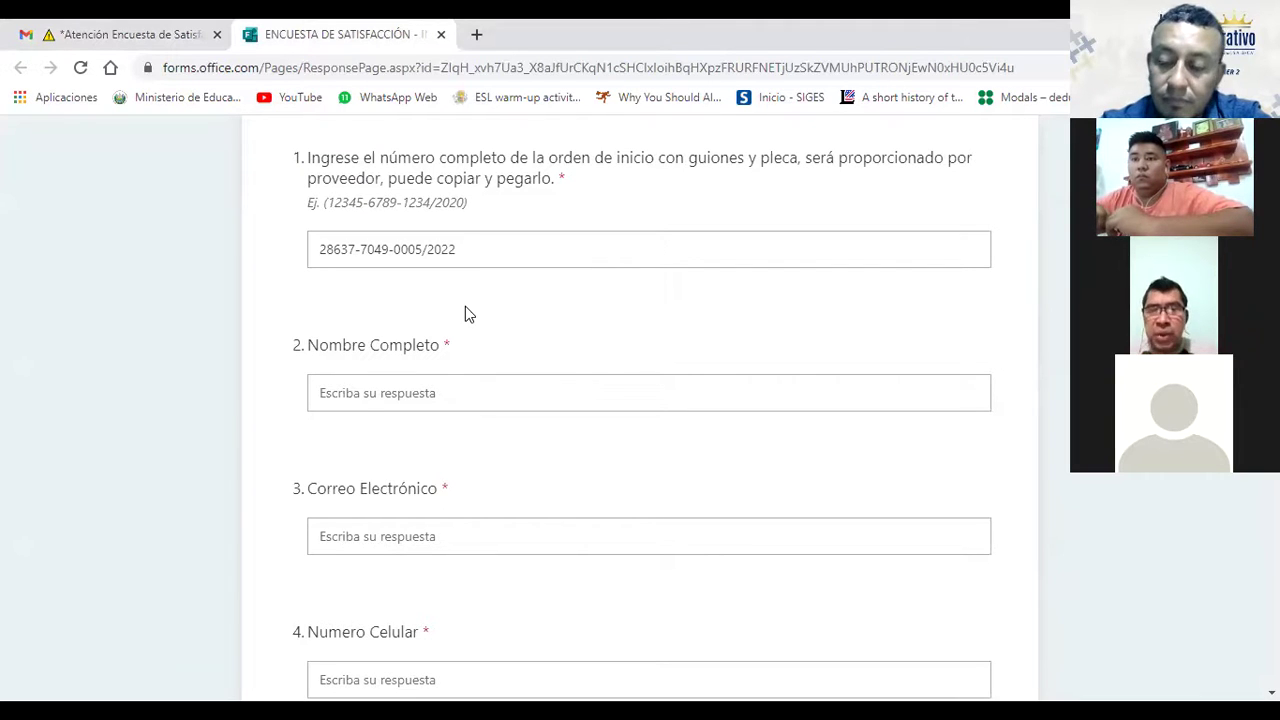
{"action": "scroll", "coordinate": [465, 306], "scroll_direction": "down", "scroll_amount": 1}
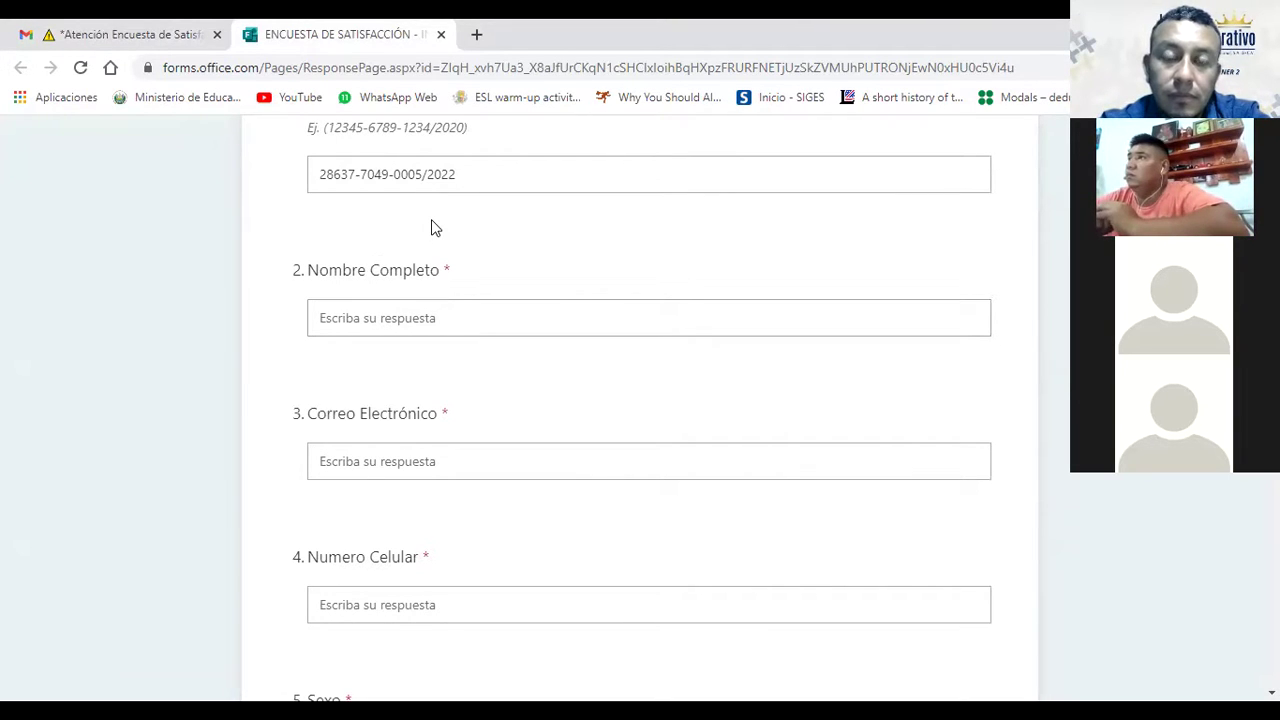
{"action": "scroll", "coordinate": [435, 228], "scroll_direction": "down", "scroll_amount": 2}
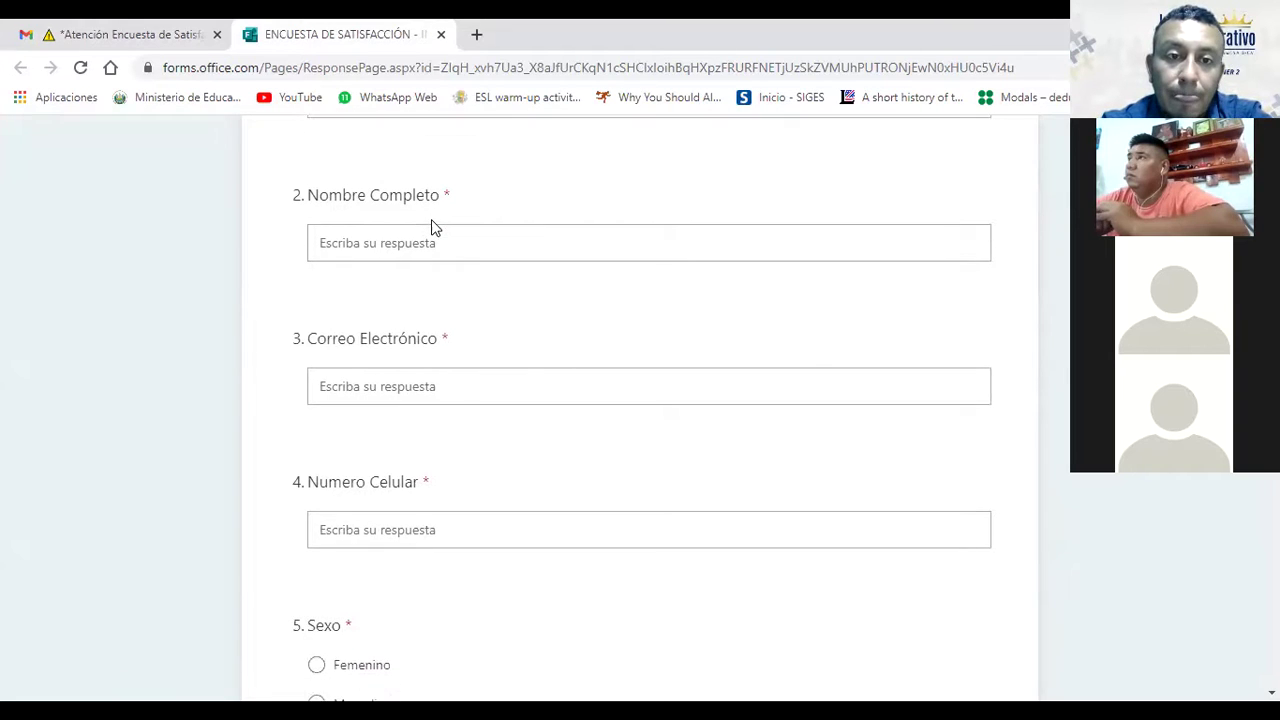
{"action": "scroll", "coordinate": [435, 228], "scroll_direction": "up", "scroll_amount": 1}
{"action": "scroll", "coordinate": [435, 228], "scroll_direction": "down", "scroll_amount": 1}
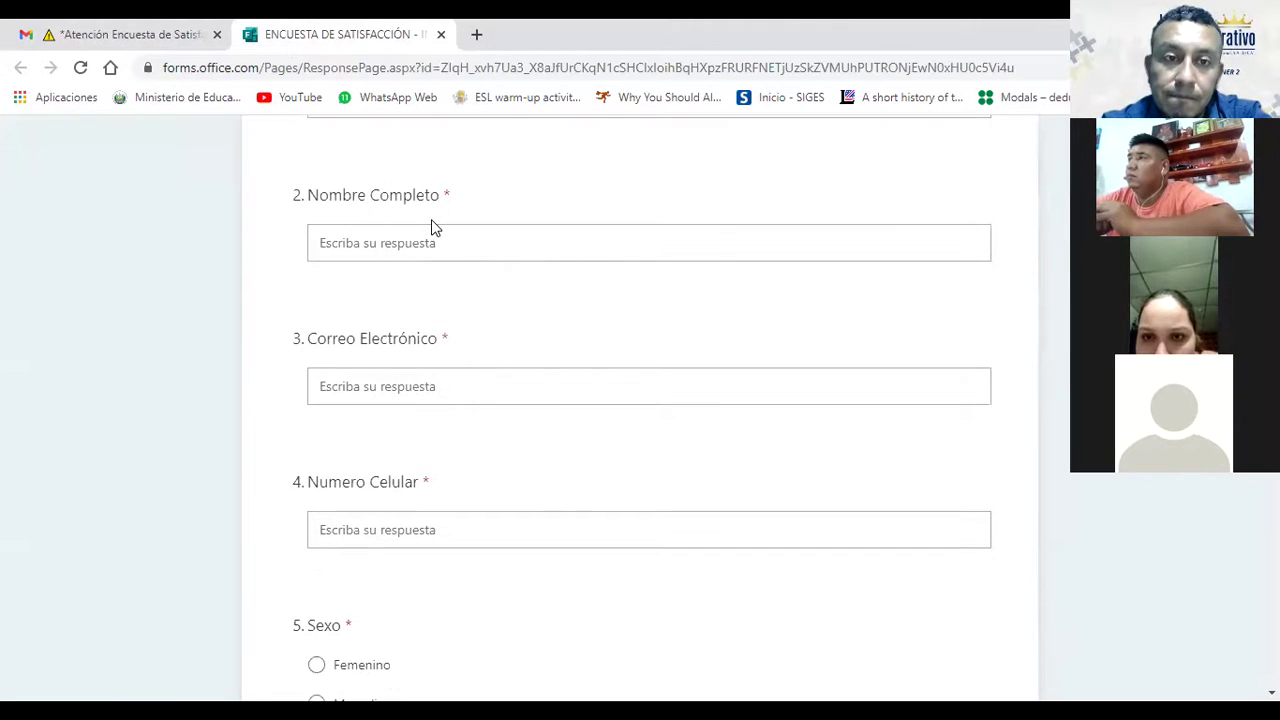
{"action": "scroll", "coordinate": [431, 221], "scroll_direction": "down", "scroll_amount": 1}
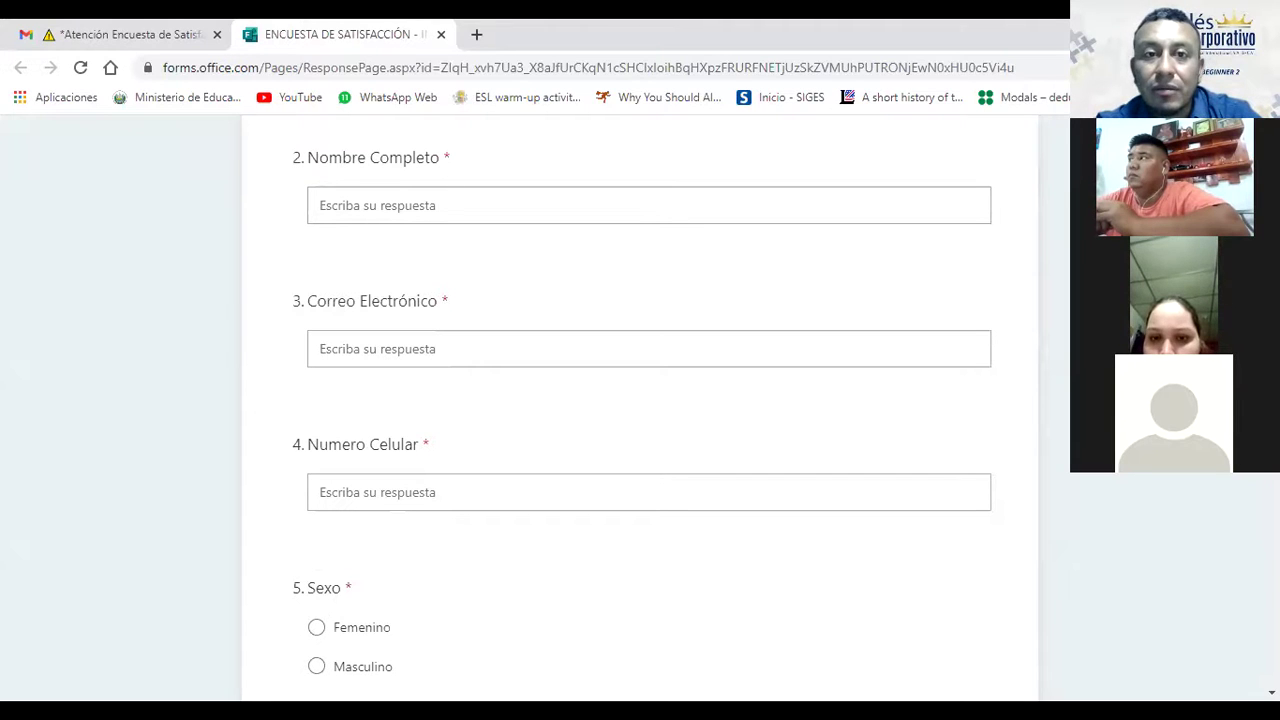
Step: Load web.whatsapp.com in a new browser tab
{"action": "left_click", "coordinate": [477, 34]}
{"action": "type", "text": "web"}
{"action": "key", "text": "Return"}
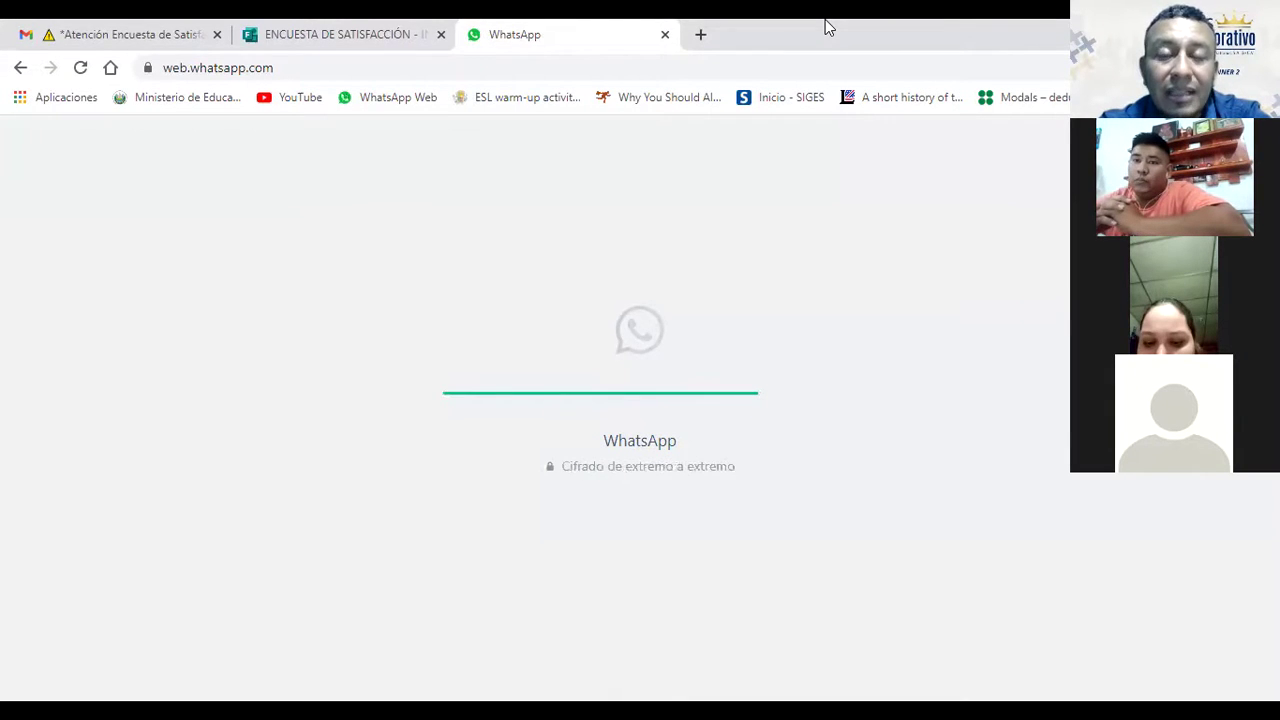
Step: Switch back and forth between the survey and WhatsApp Web while WhatsApp loads
{"action": "left_click", "coordinate": [351, 26]}
{"action": "left_click", "coordinate": [551, 27]}
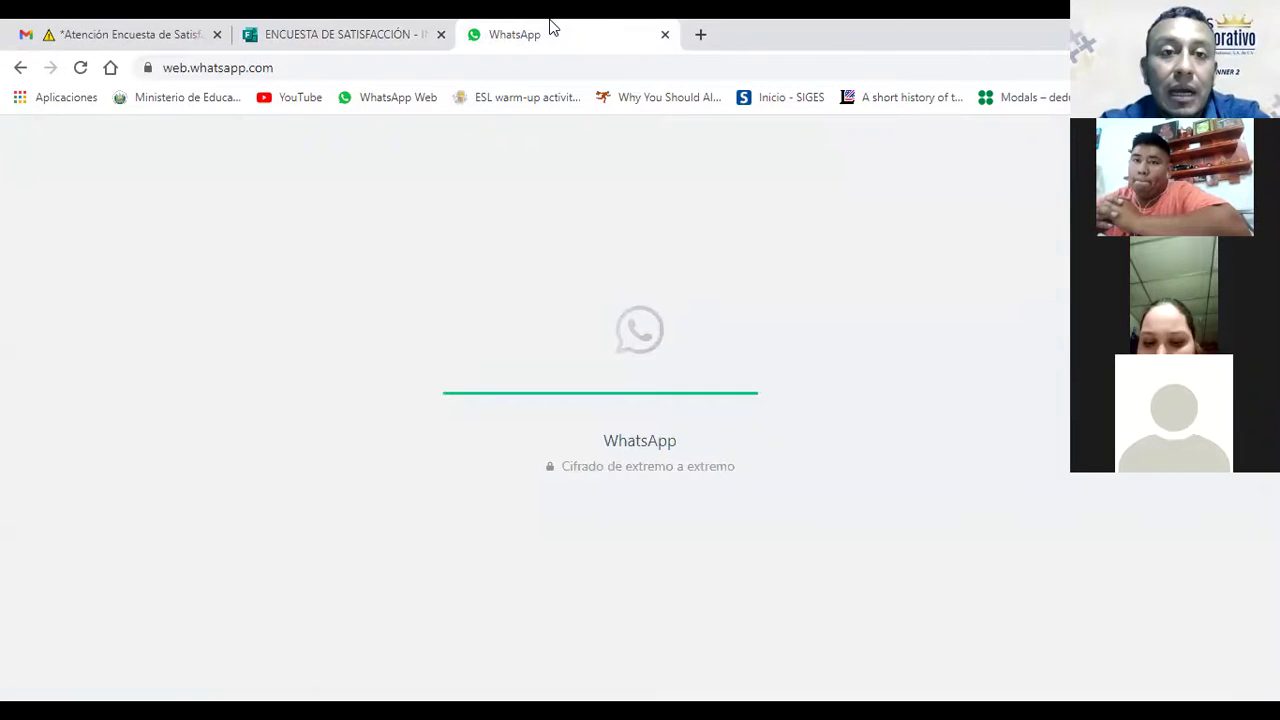
{"action": "left_click", "coordinate": [300, 26]}
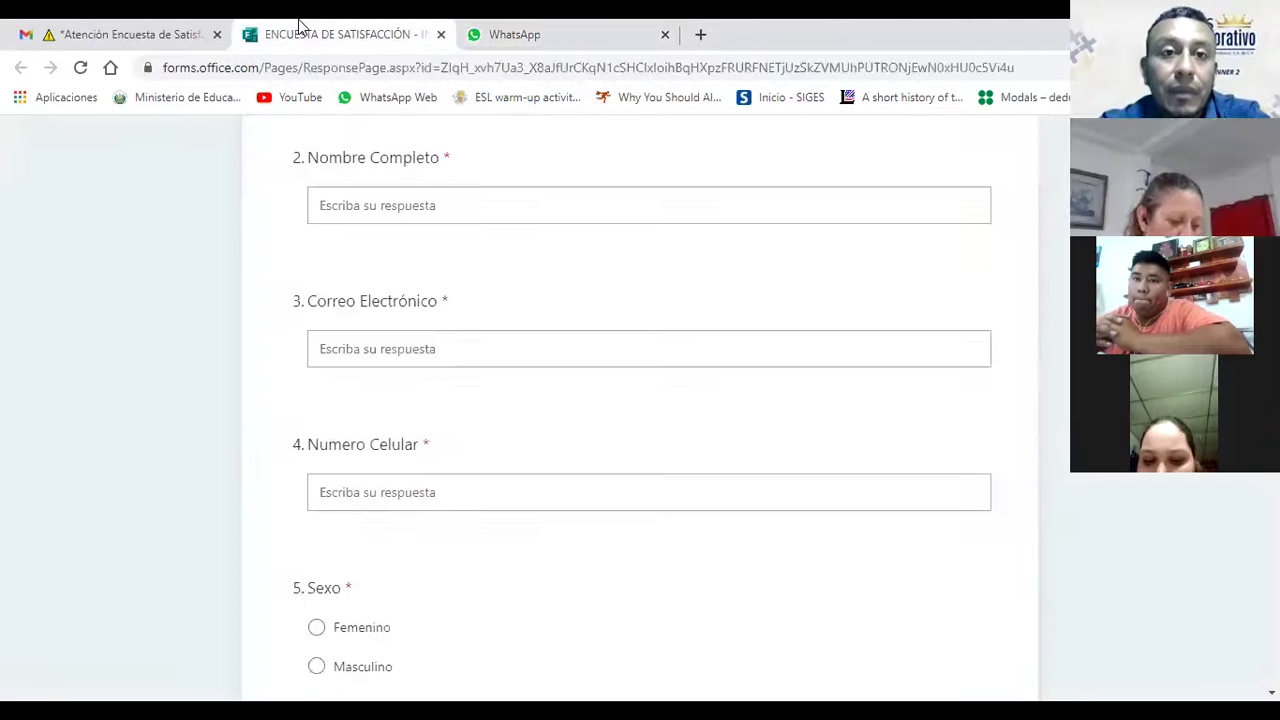
{"action": "left_click", "coordinate": [497, 26]}
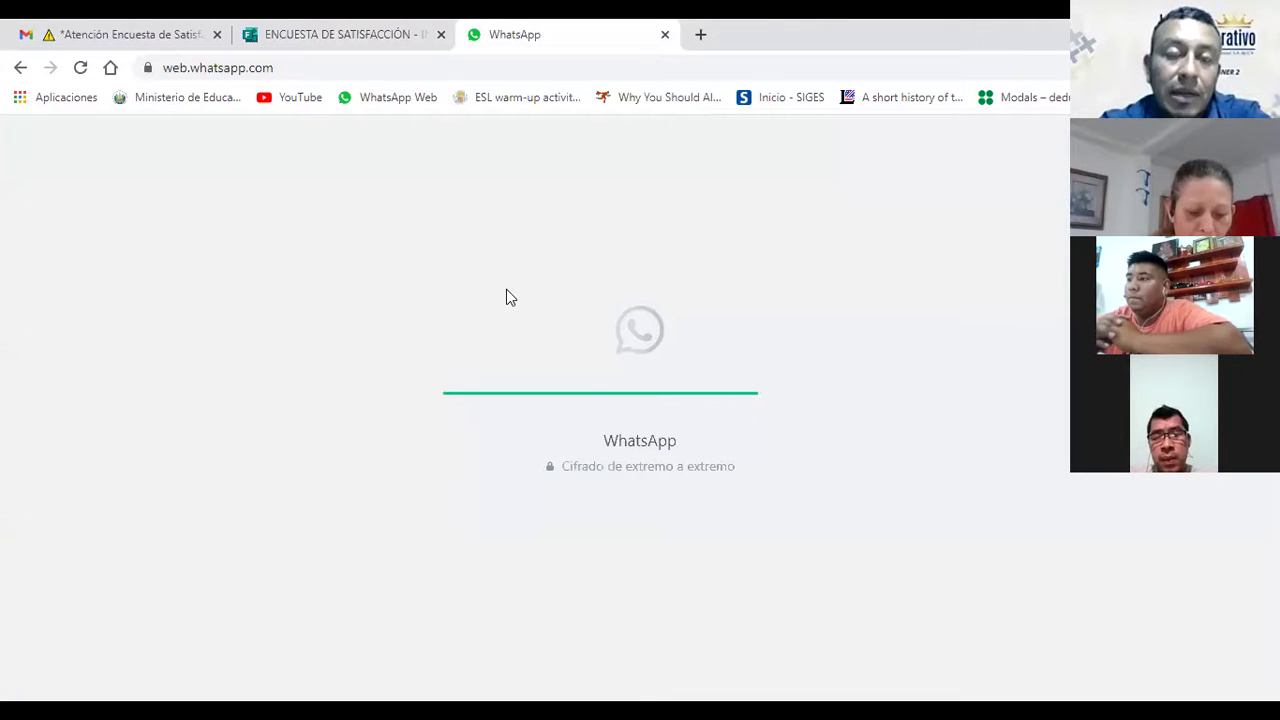
{"action": "left_click", "coordinate": [337, 27]}
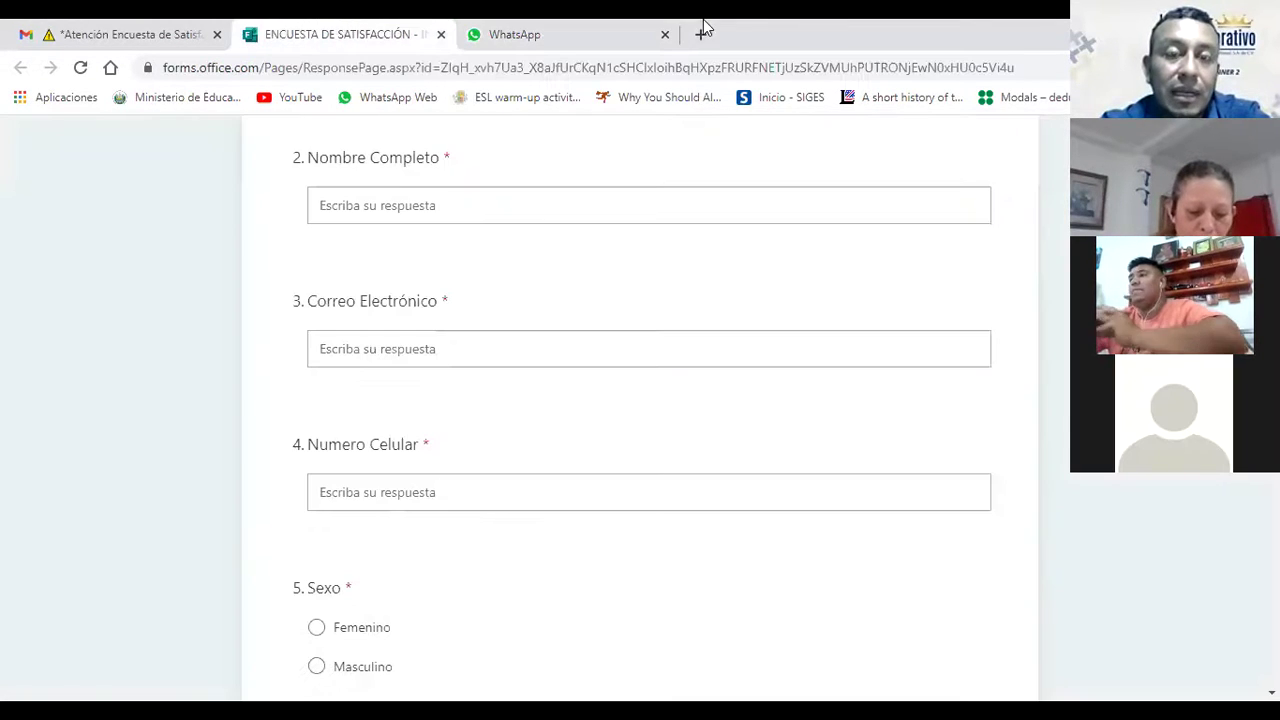
{"action": "left_click", "coordinate": [563, 27]}
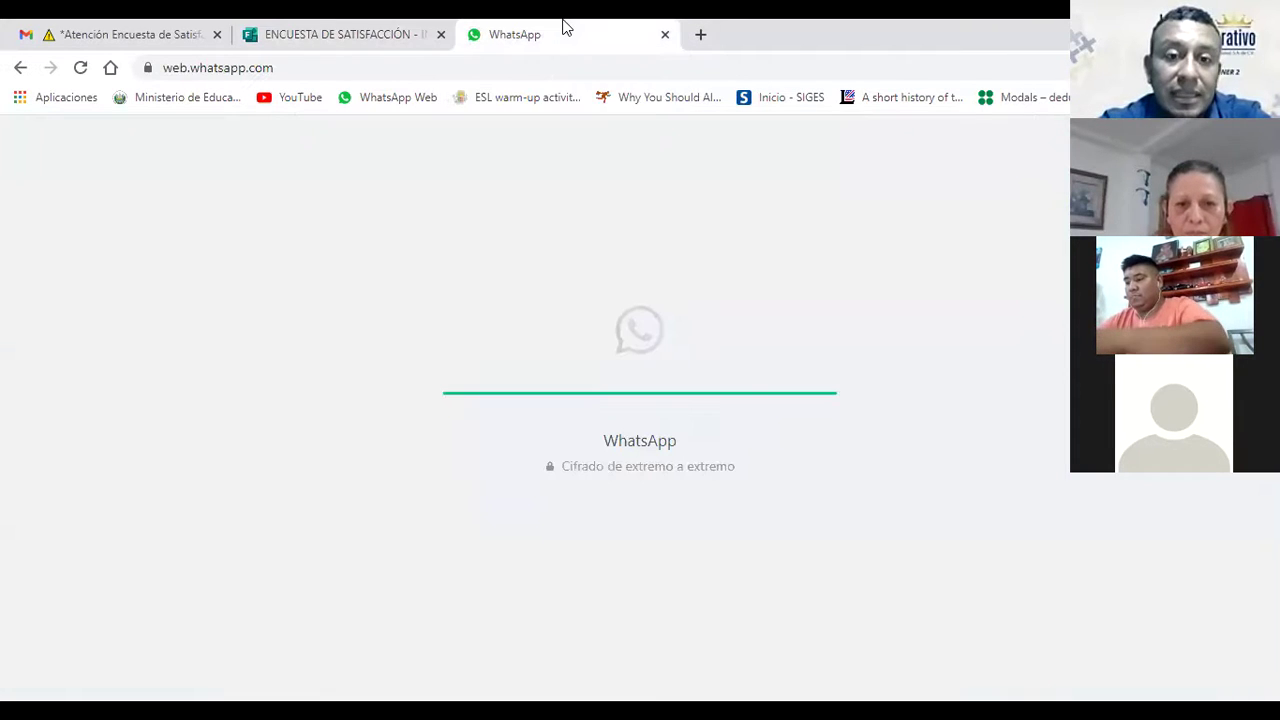
{"action": "left_click", "coordinate": [318, 26]}
{"action": "left_click", "coordinate": [520, 27]}
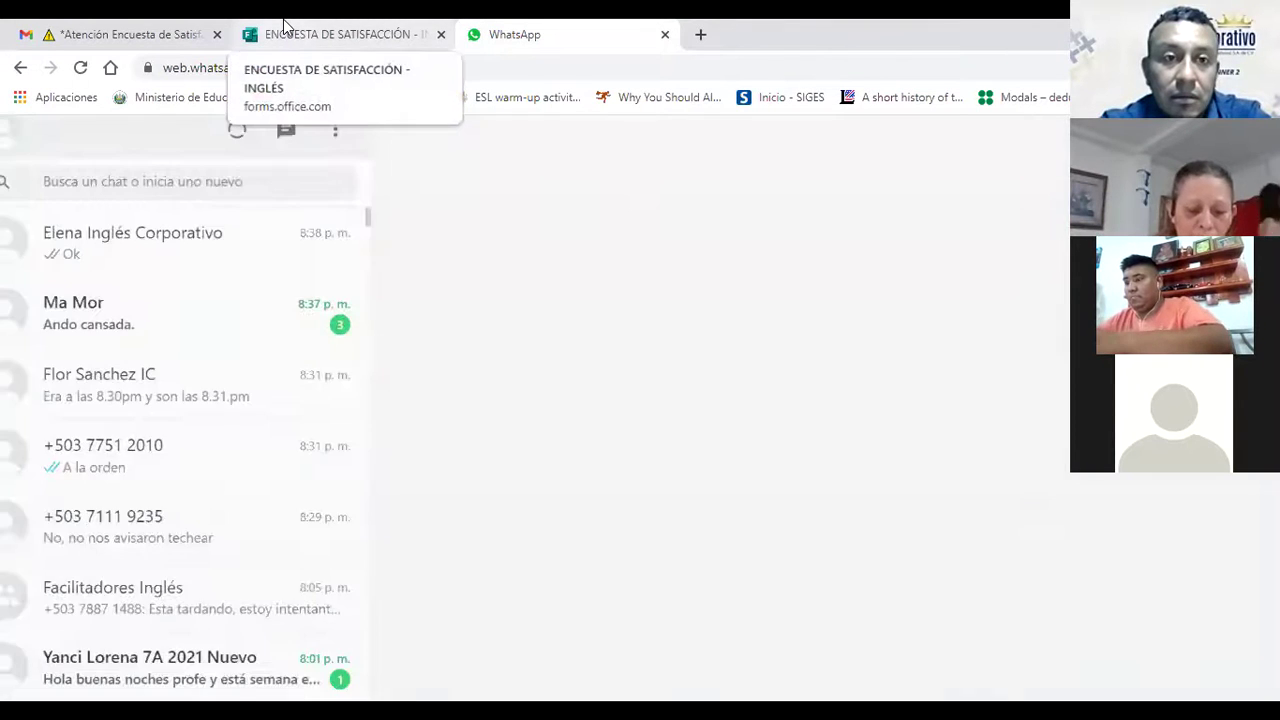
{"action": "left_click", "coordinate": [285, 27]}
{"action": "left_click", "coordinate": [533, 27]}
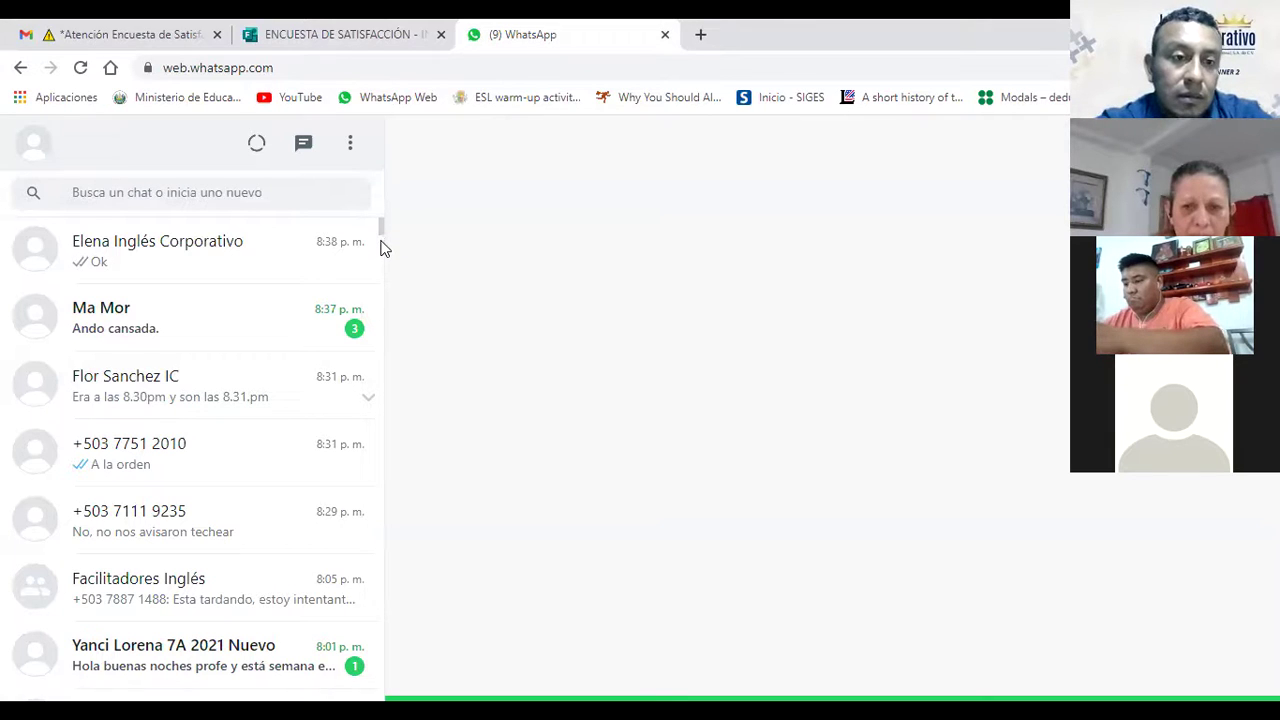
Step: Paste and send the start-order number in the G5C-P2-01-2022 group chat
{"action": "scroll", "coordinate": [380, 254], "scroll_direction": "down", "scroll_amount": 1}
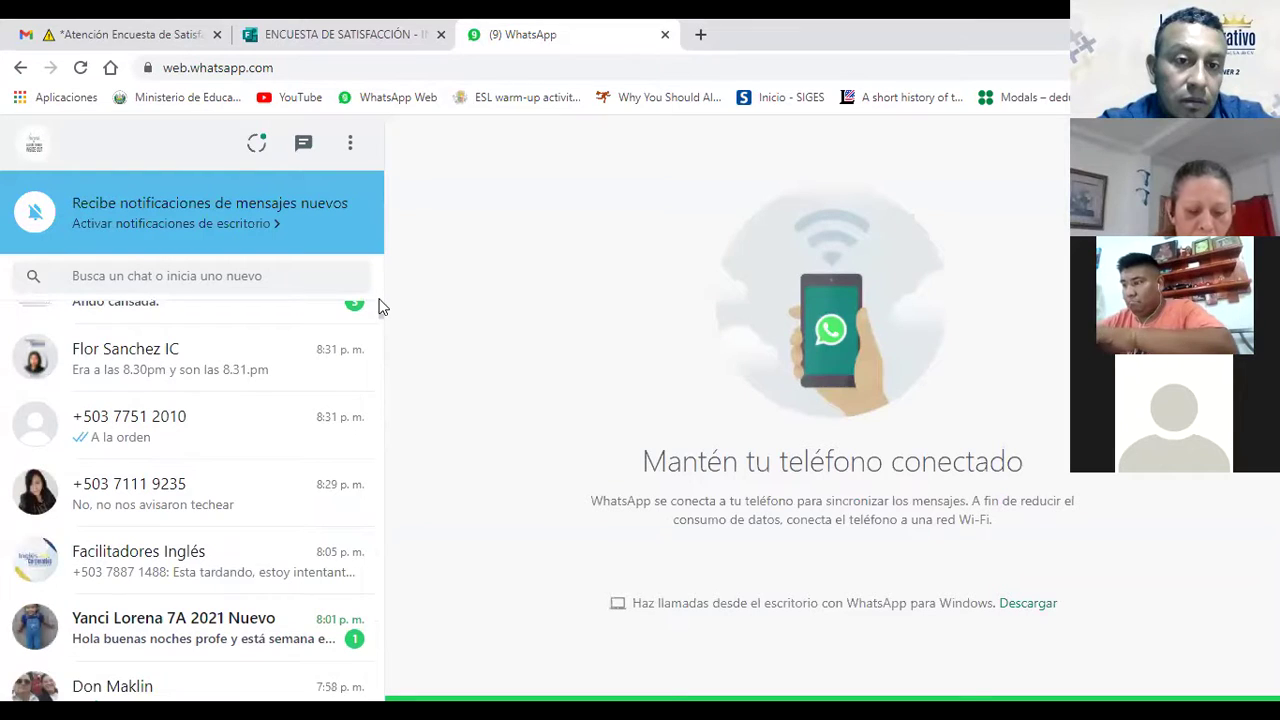
{"action": "left_click_drag", "start_coordinate": [378, 316], "coordinate": [386, 327]}
{"action": "scroll", "coordinate": [386, 327], "scroll_direction": "down", "scroll_amount": 1}
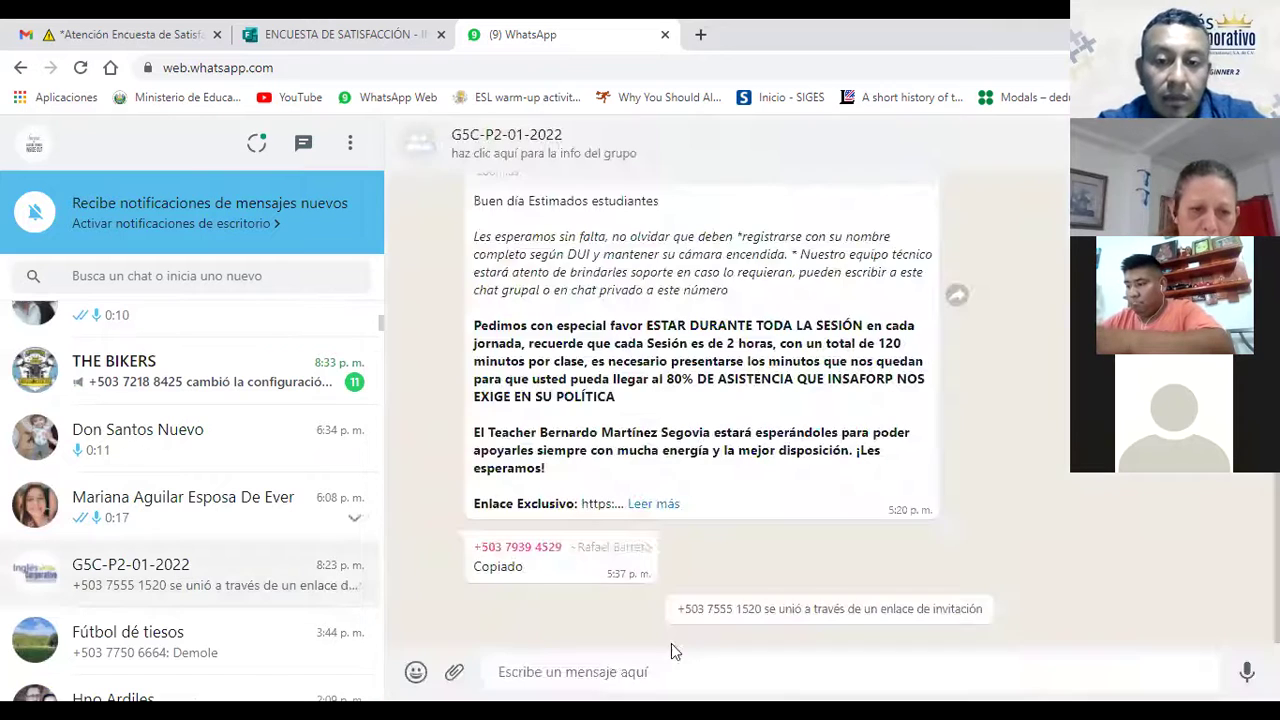
{"action": "key", "text": "ctrl+v"}
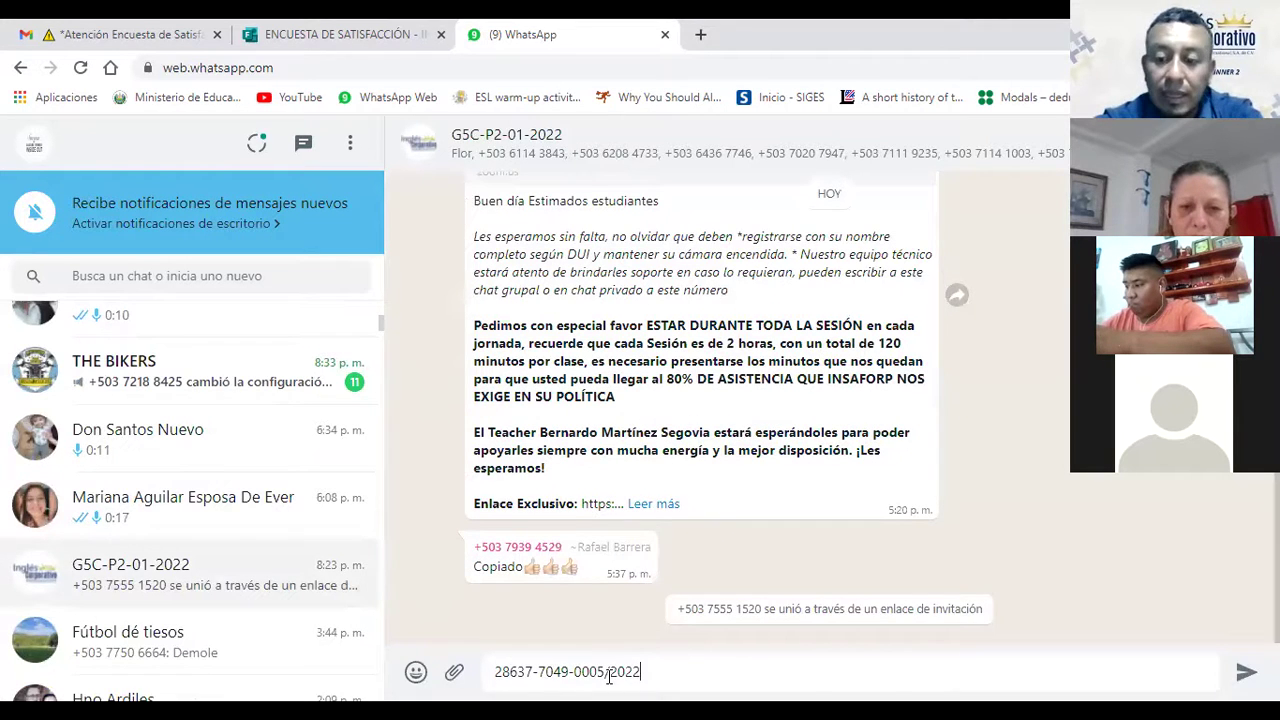
{"action": "key", "text": "Return"}
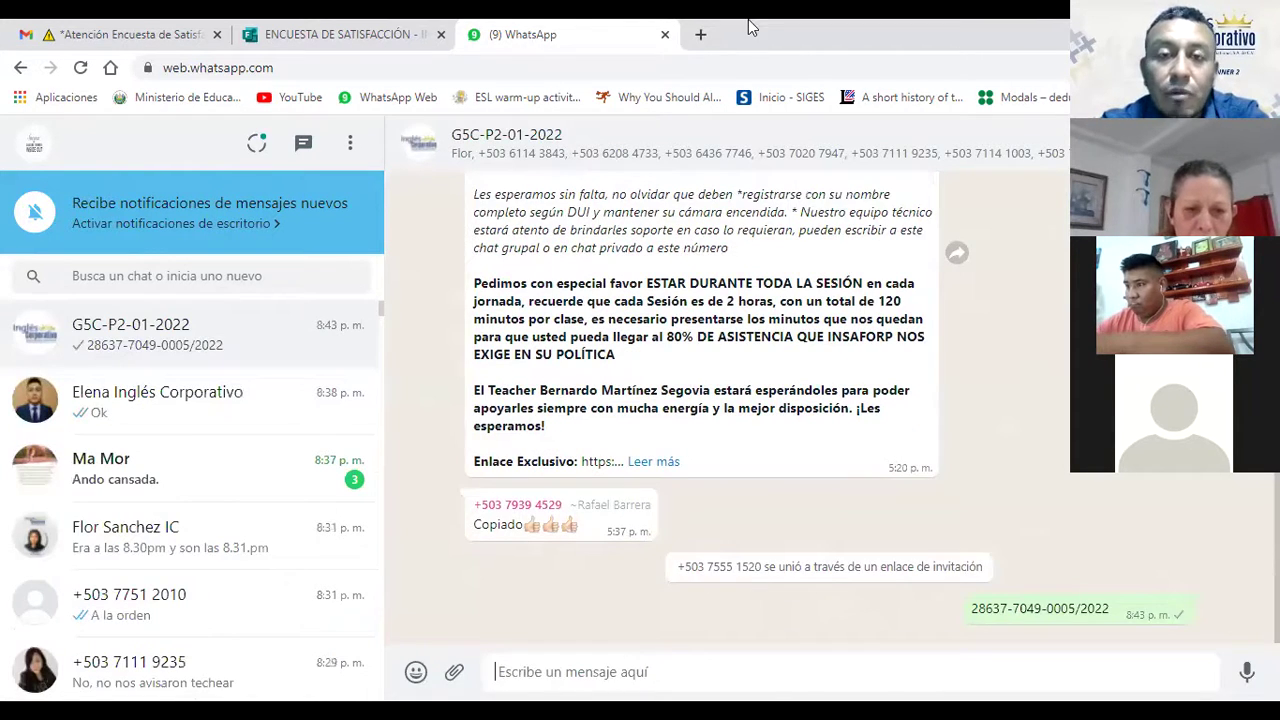
{"action": "left_click", "coordinate": [325, 30]}
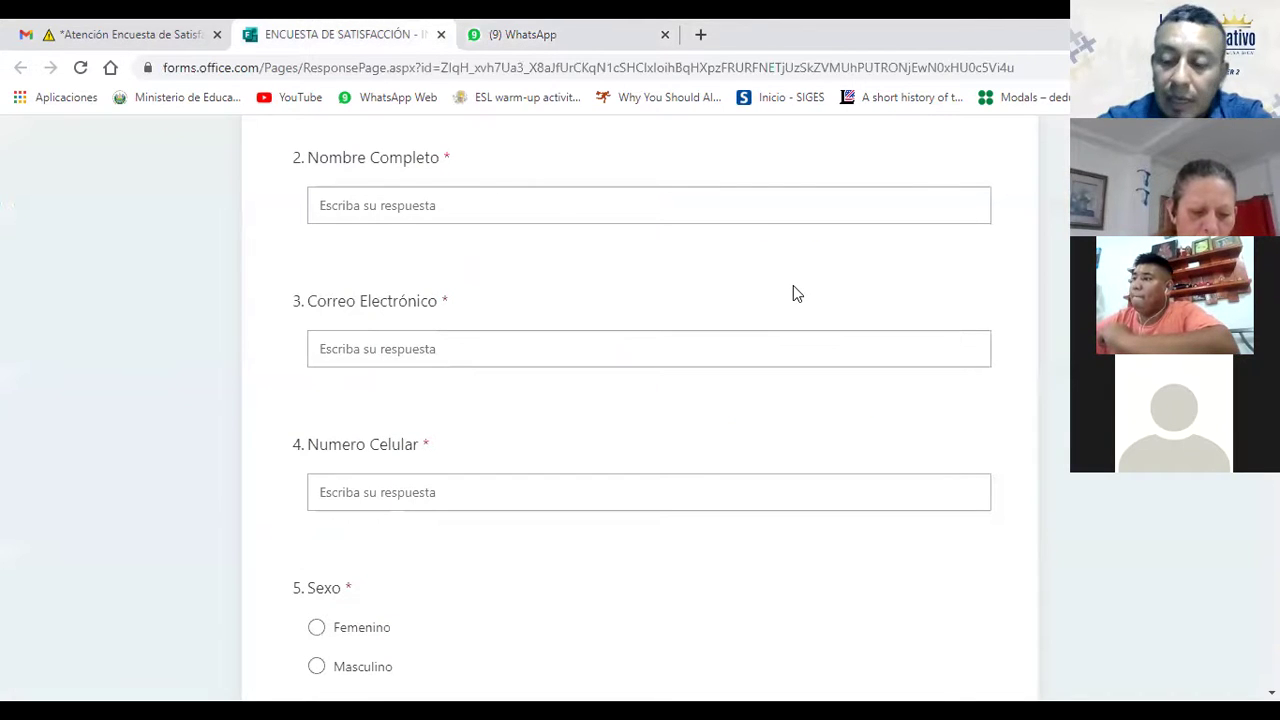
Step: Recheck the order number in the course email, clear its selection, and return to the survey
{"action": "scroll", "coordinate": [794, 285], "scroll_direction": "up", "scroll_amount": 1}
{"action": "scroll", "coordinate": [794, 287], "scroll_direction": "up", "scroll_amount": 2}
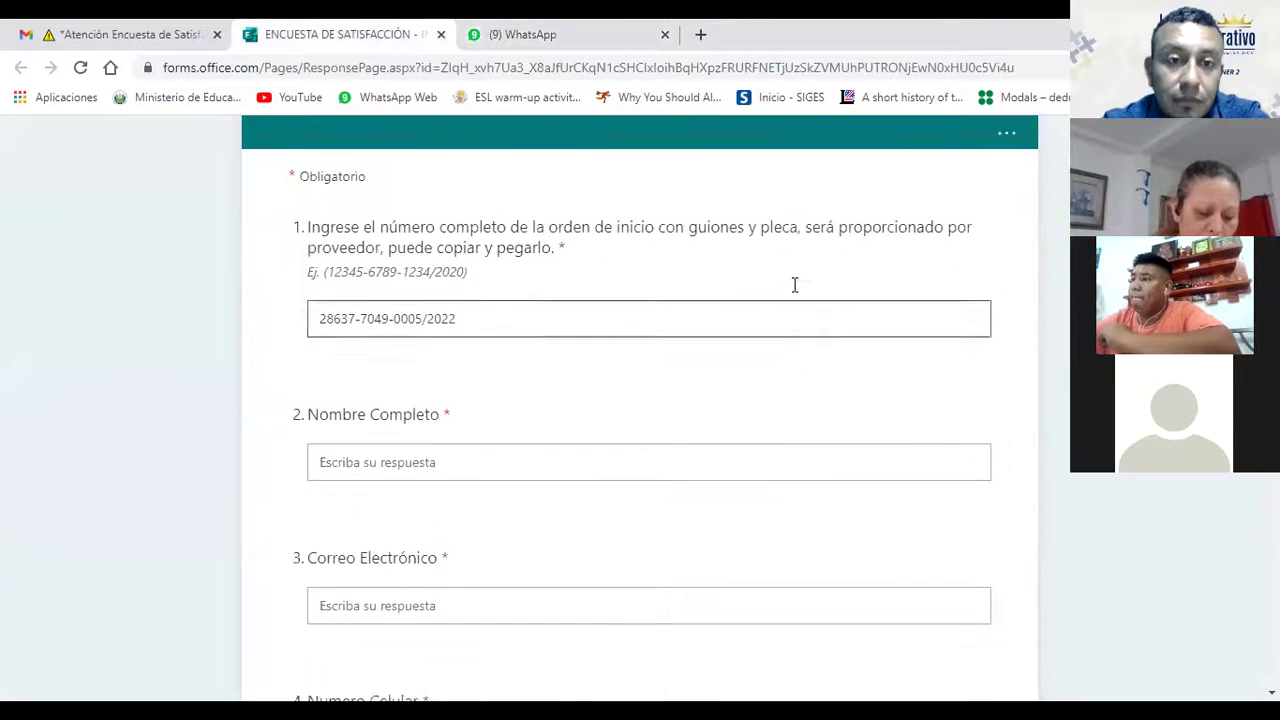
{"action": "scroll", "coordinate": [794, 285], "scroll_direction": "down", "scroll_amount": 1}
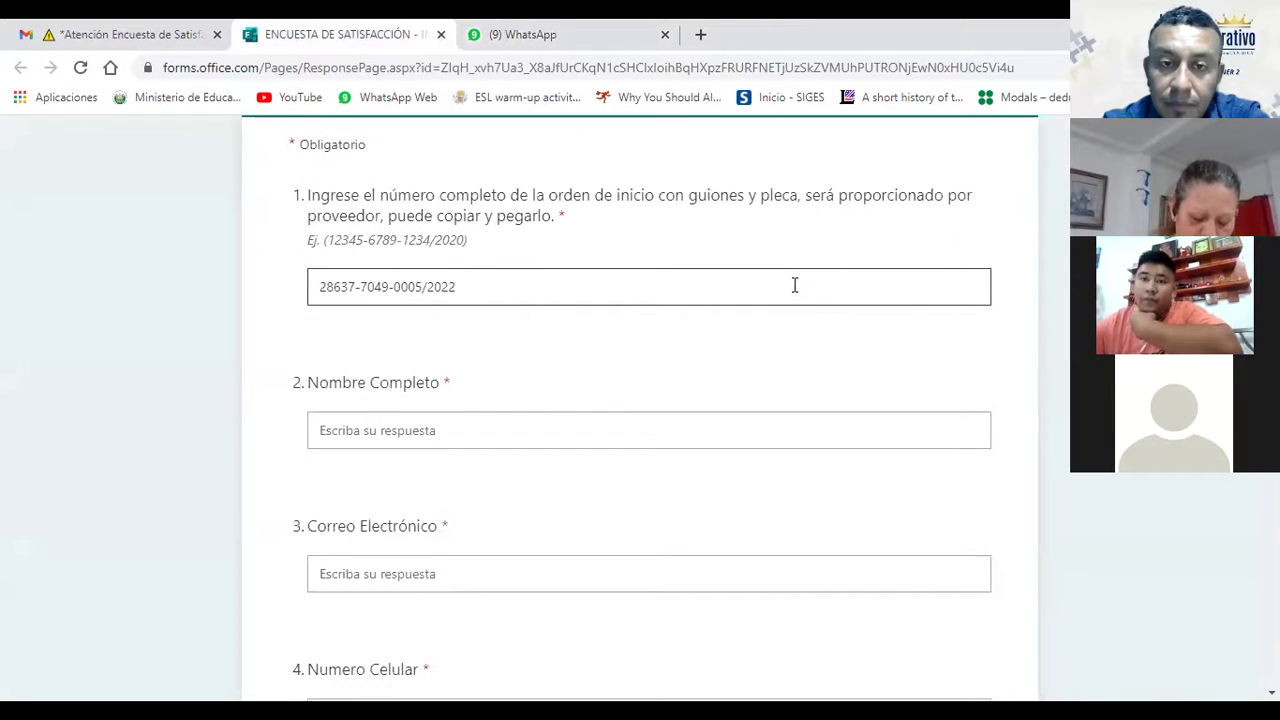
{"action": "scroll", "coordinate": [794, 285], "scroll_direction": "down", "scroll_amount": 1}
{"action": "scroll", "coordinate": [793, 285], "scroll_direction": "up", "scroll_amount": 1}
{"action": "scroll", "coordinate": [793, 285], "scroll_direction": "down", "scroll_amount": 1}
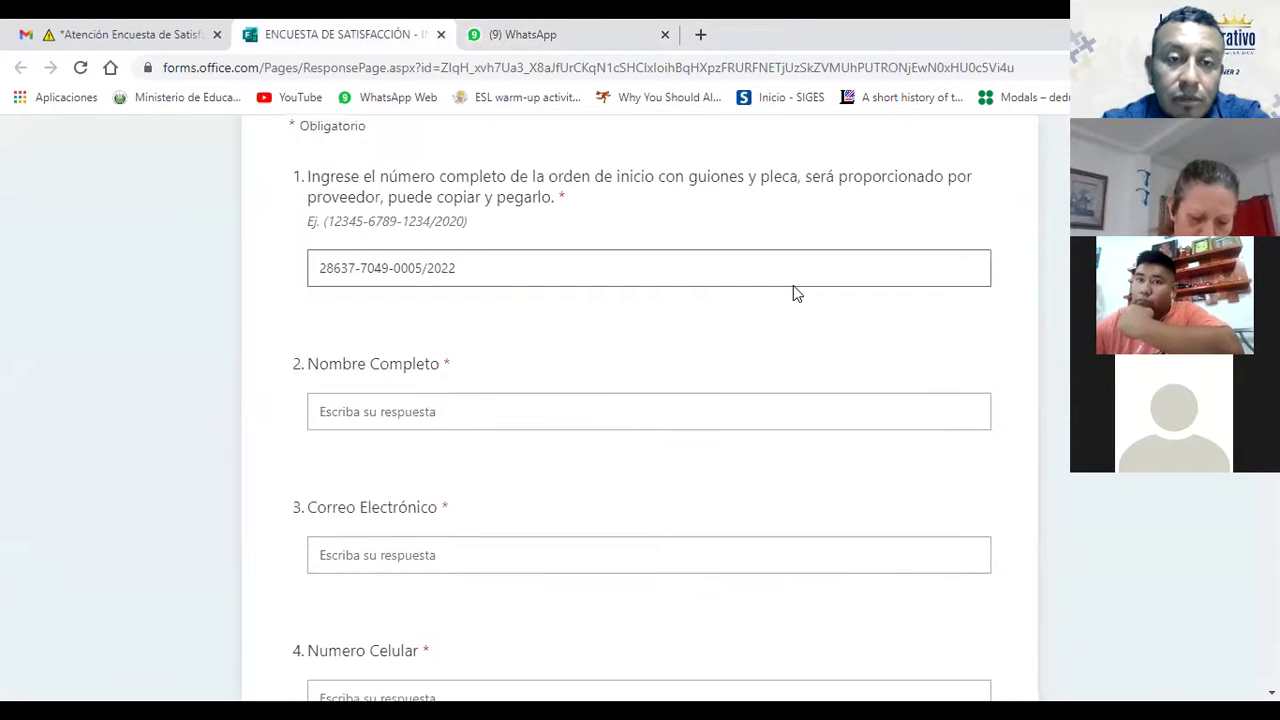
{"action": "scroll", "coordinate": [793, 285], "scroll_direction": "down", "scroll_amount": 1}
{"action": "scroll", "coordinate": [793, 285], "scroll_direction": "up", "scroll_amount": 1}
{"action": "scroll", "coordinate": [793, 285], "scroll_direction": "down", "scroll_amount": 1}
{"action": "scroll", "coordinate": [793, 285], "scroll_direction": "up", "scroll_amount": 1}
{"action": "scroll", "coordinate": [793, 285], "scroll_direction": "down", "scroll_amount": 1}
{"action": "scroll", "coordinate": [793, 285], "scroll_direction": "down", "scroll_amount": 1}
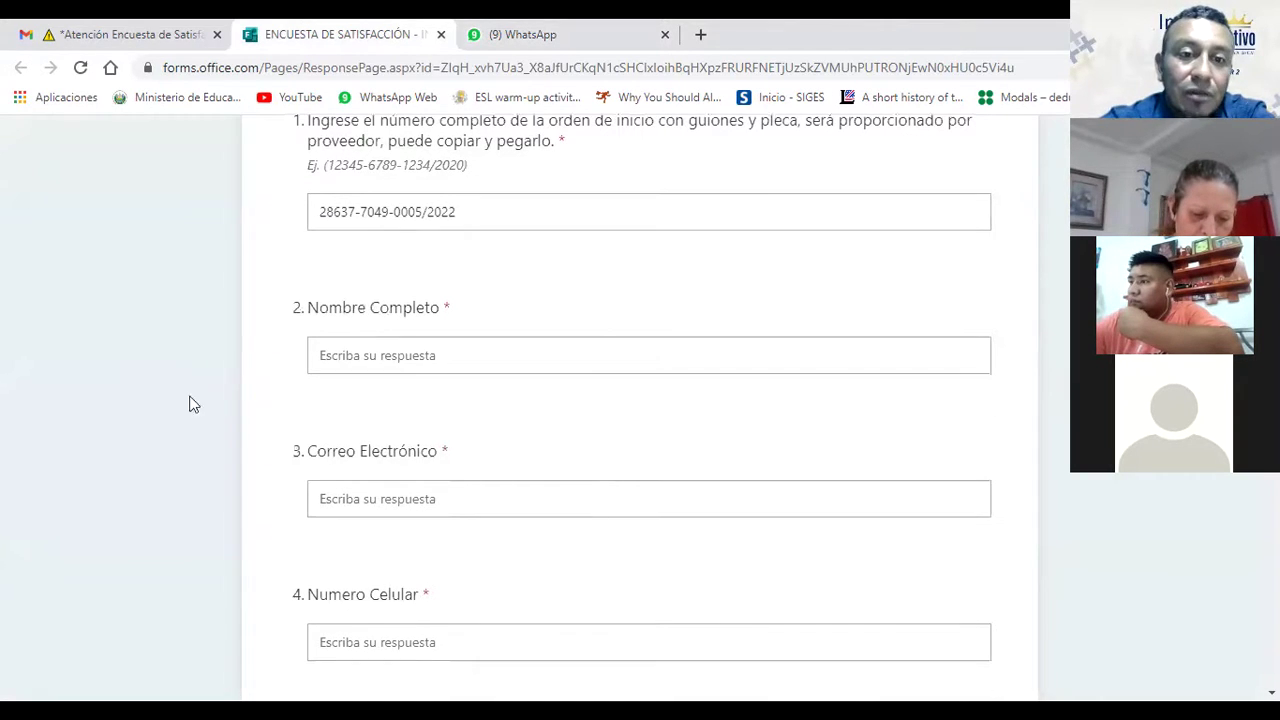
{"action": "left_click", "coordinate": [195, 30]}
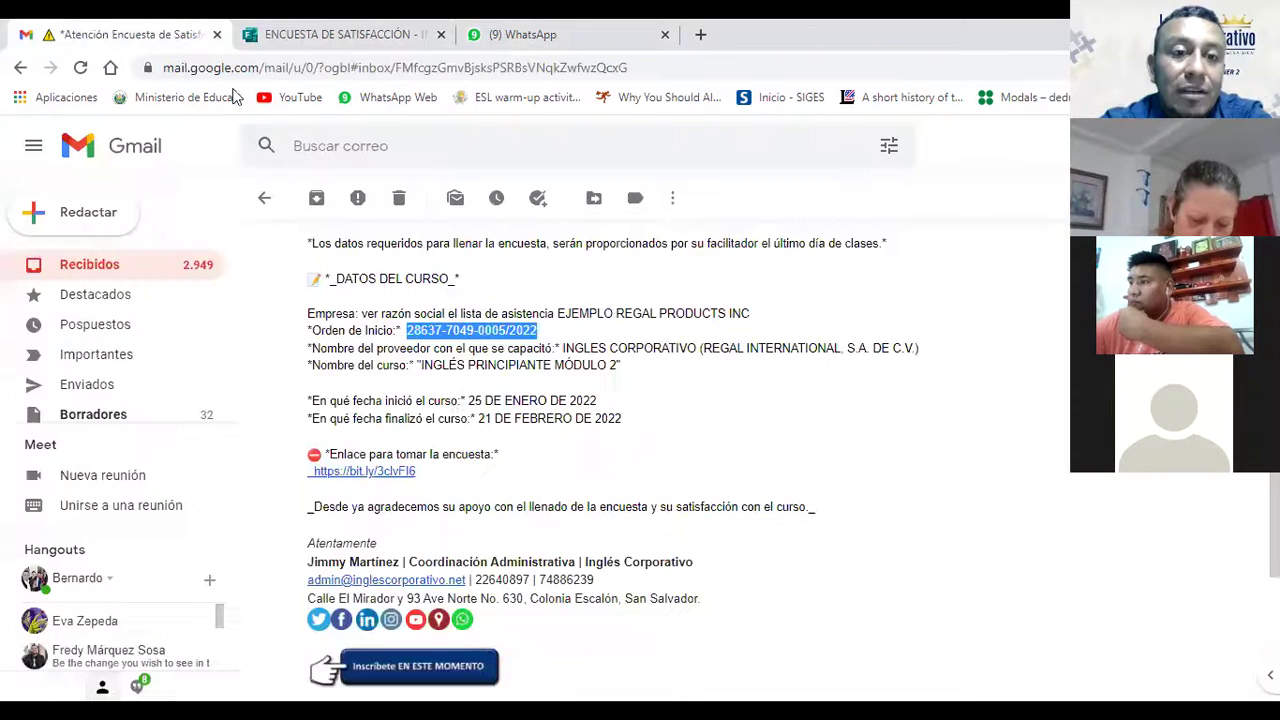
{"action": "left_click", "coordinate": [701, 440]}
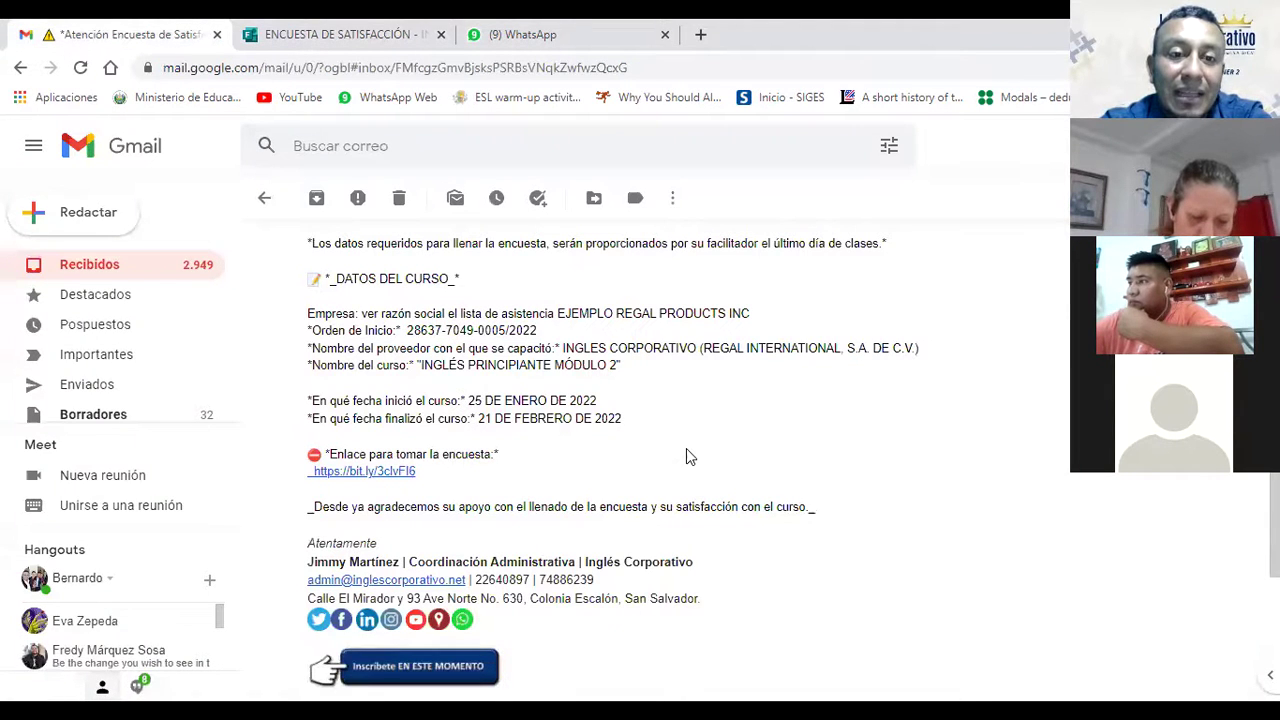
{"action": "left_click", "coordinate": [340, 24]}
Step: Locate the Nombre Completo field on the form, focusing and leaving it twice
{"action": "left_click", "coordinate": [414, 353]}
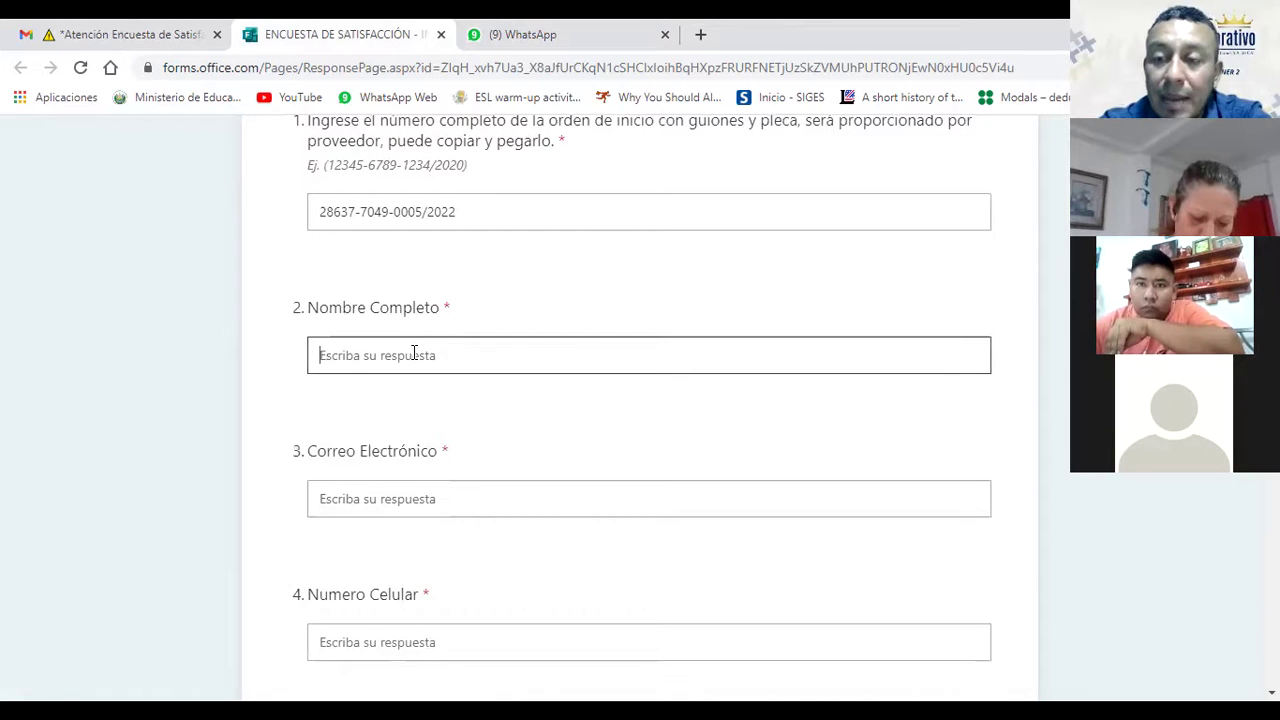
{"action": "left_click", "coordinate": [523, 317]}
{"action": "scroll", "coordinate": [524, 311], "scroll_direction": "down", "scroll_amount": 1}
{"action": "scroll", "coordinate": [524, 311], "scroll_direction": "up", "scroll_amount": 1}
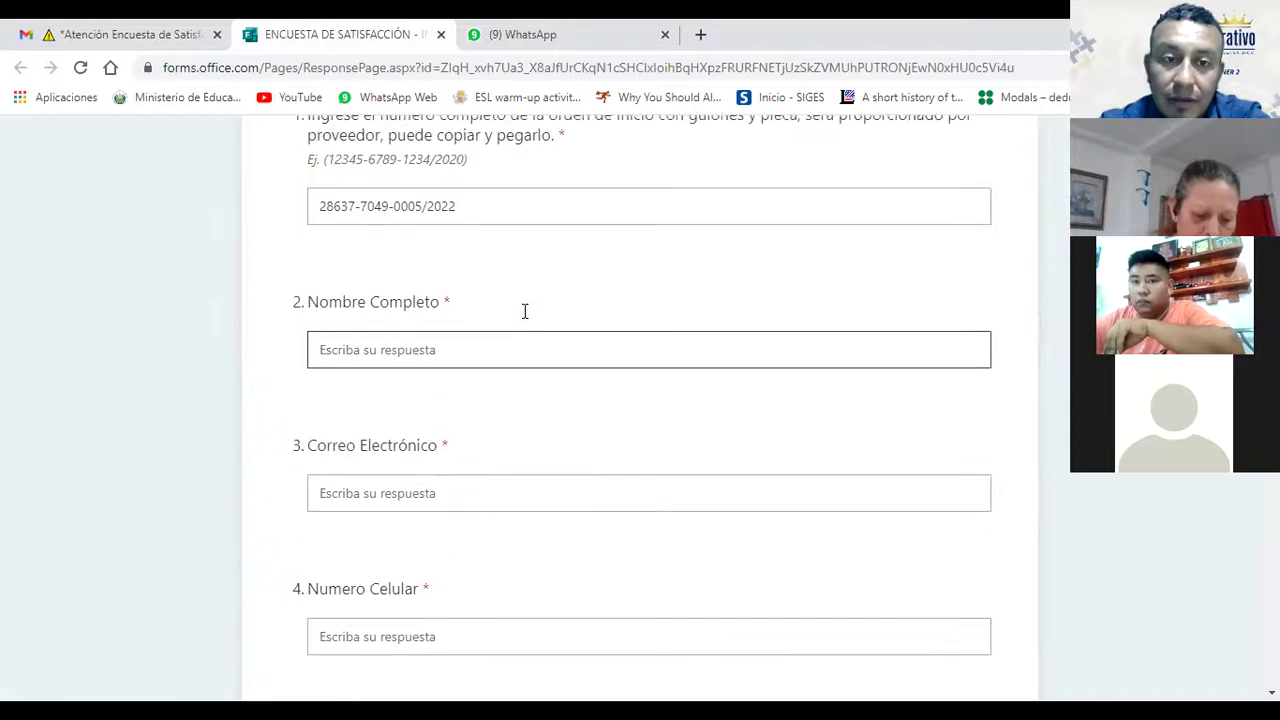
{"action": "left_click", "coordinate": [472, 360]}
{"action": "left_click", "coordinate": [540, 305]}
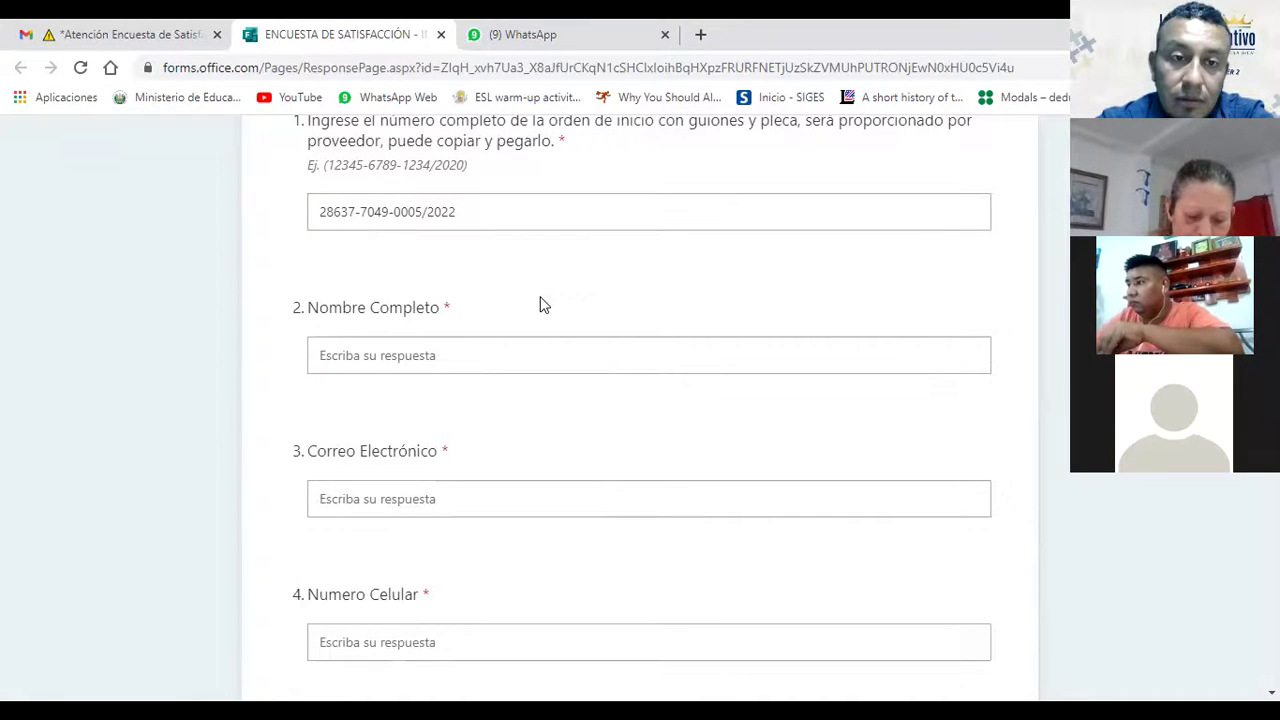
{"action": "scroll", "coordinate": [540, 305], "scroll_direction": "up", "scroll_amount": 1}
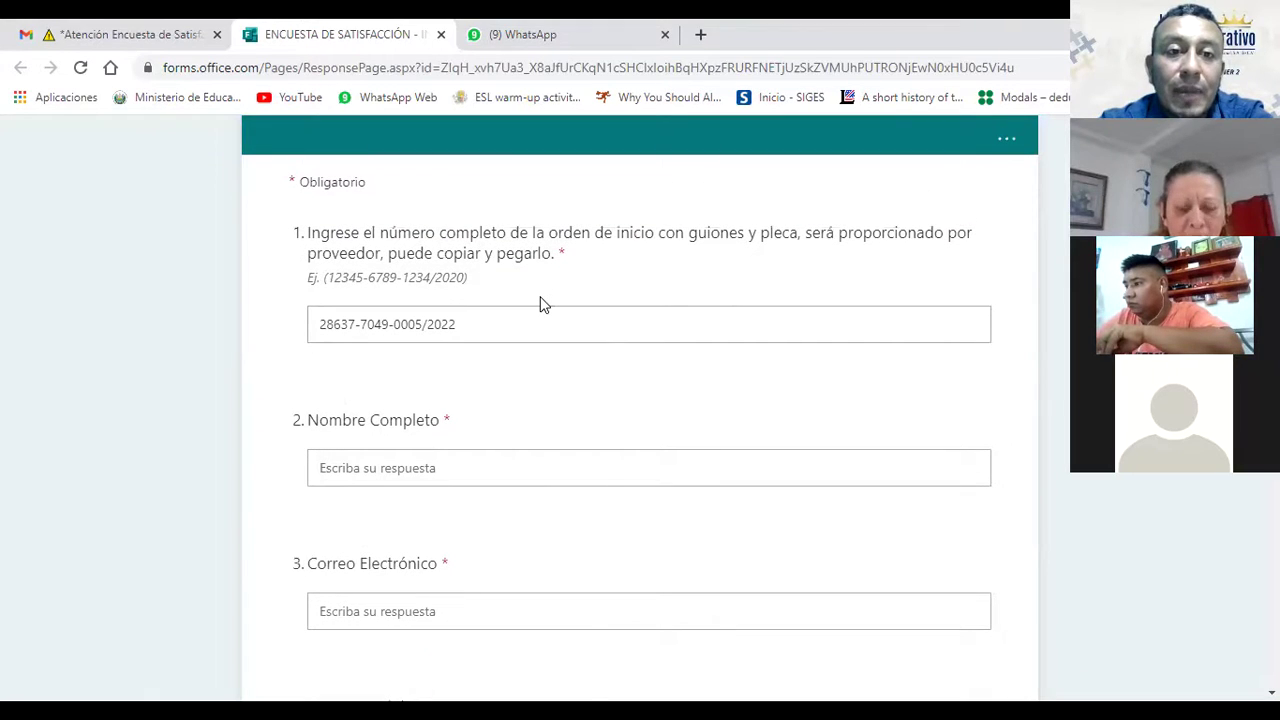
{"action": "scroll", "coordinate": [540, 305], "scroll_direction": "down", "scroll_amount": 1}
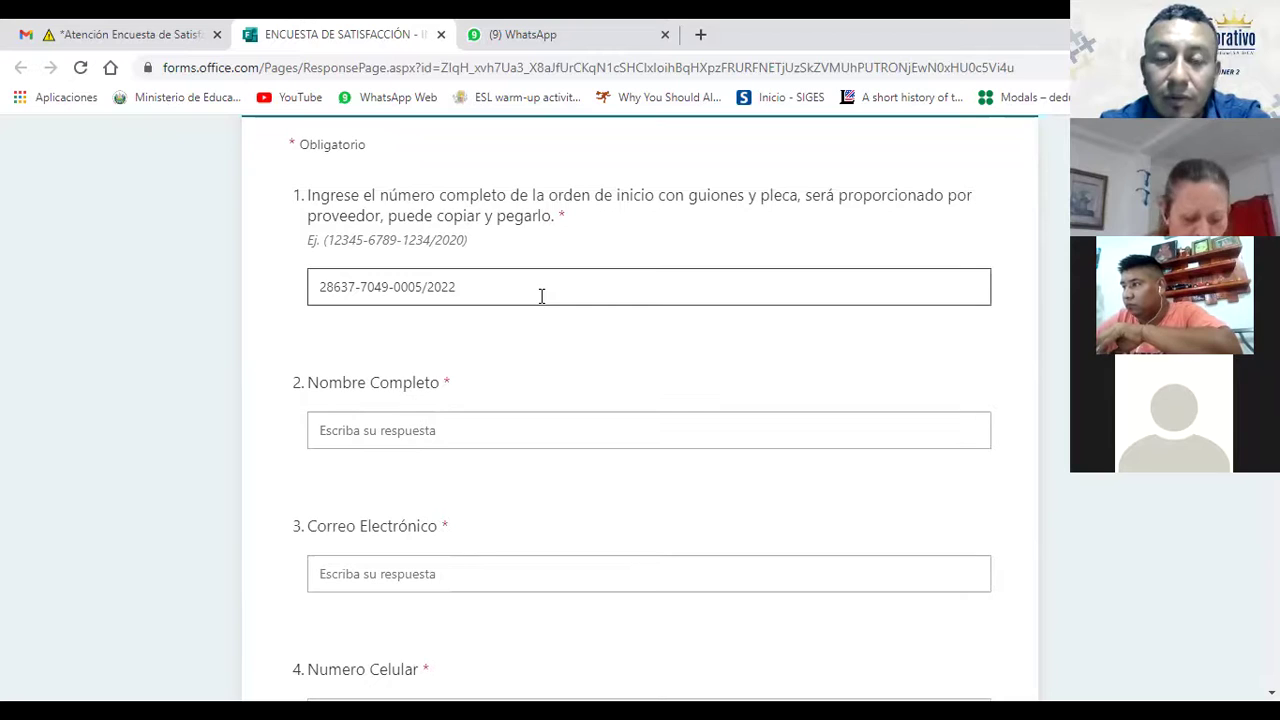
{"action": "scroll", "coordinate": [540, 303], "scroll_direction": "down", "scroll_amount": 1}
{"action": "scroll", "coordinate": [540, 305], "scroll_direction": "down", "scroll_amount": 2}
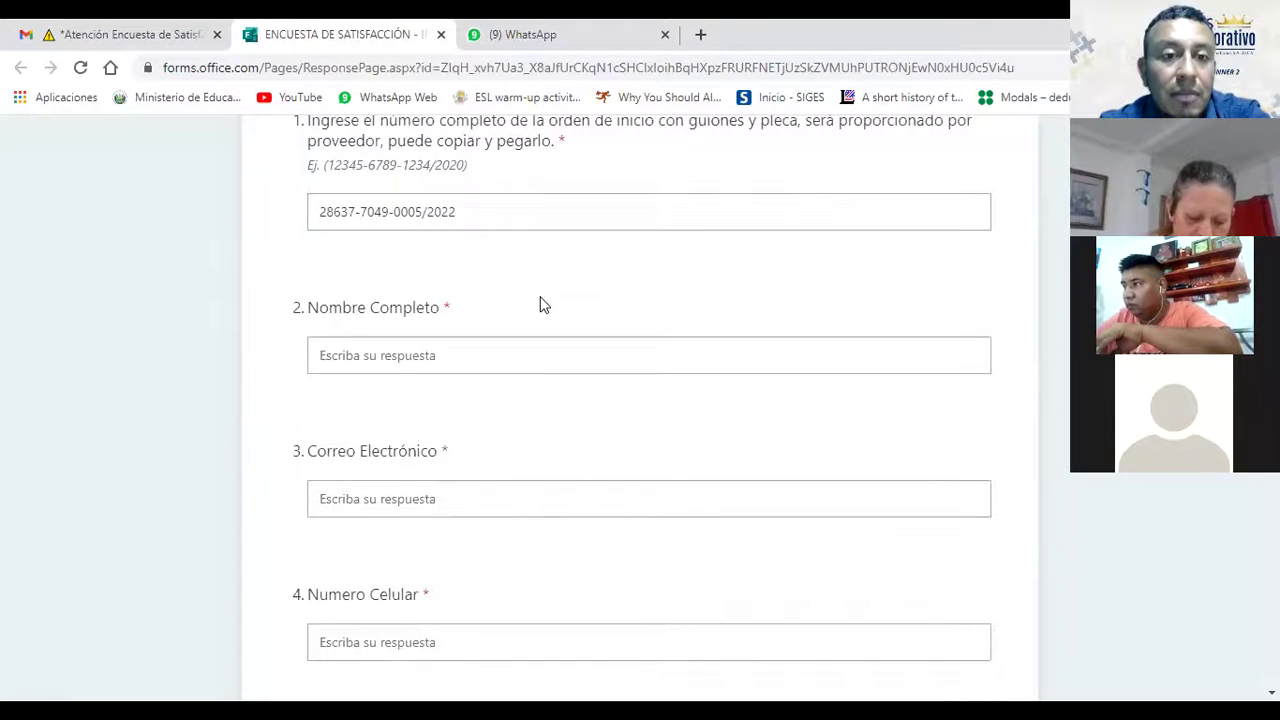
Step: Type the participant's full name into Nombre Completo, correcting a typo along the way
{"action": "left_click", "coordinate": [491, 310]}
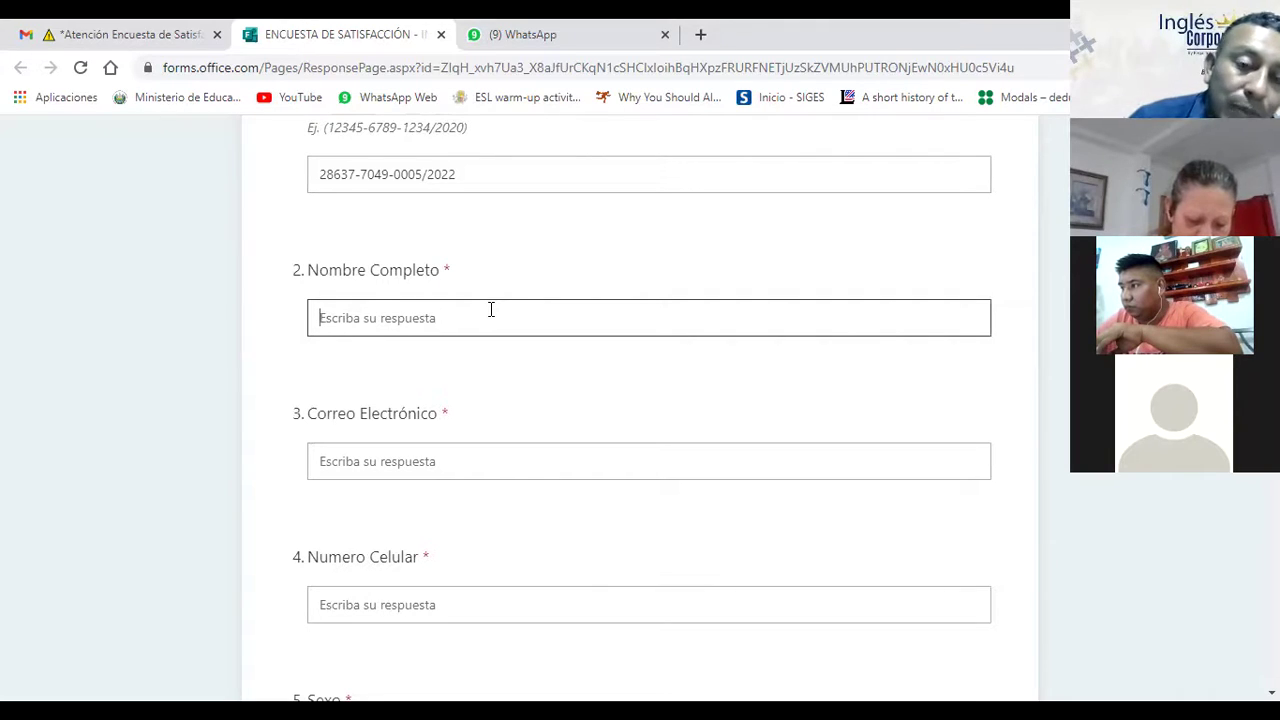
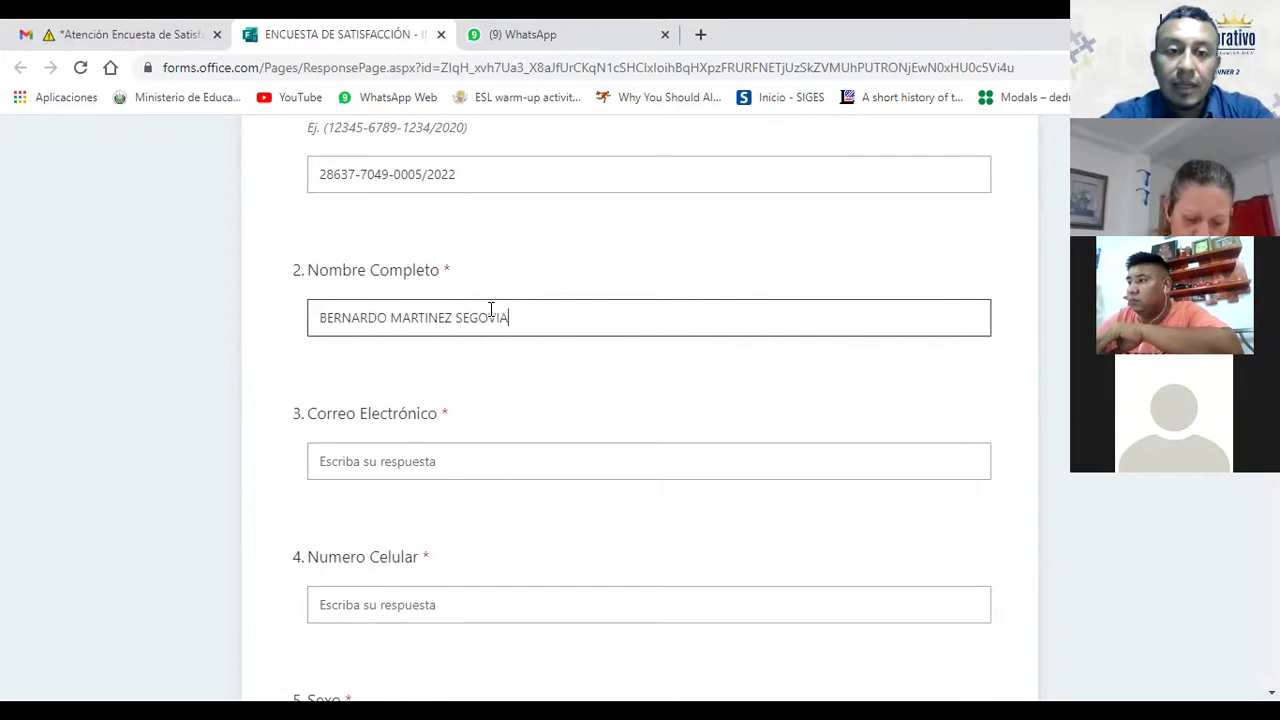
{"action": "left_click", "coordinate": [543, 383]}
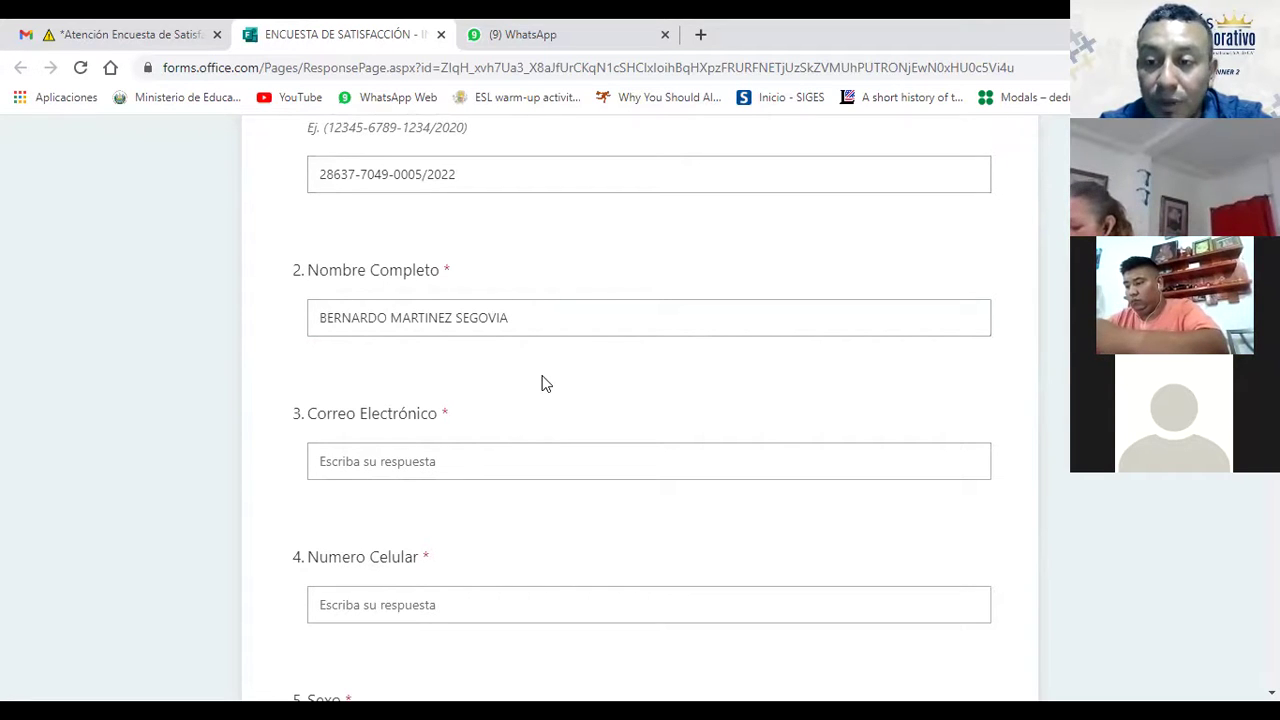
{"action": "left_click", "coordinate": [460, 451]}
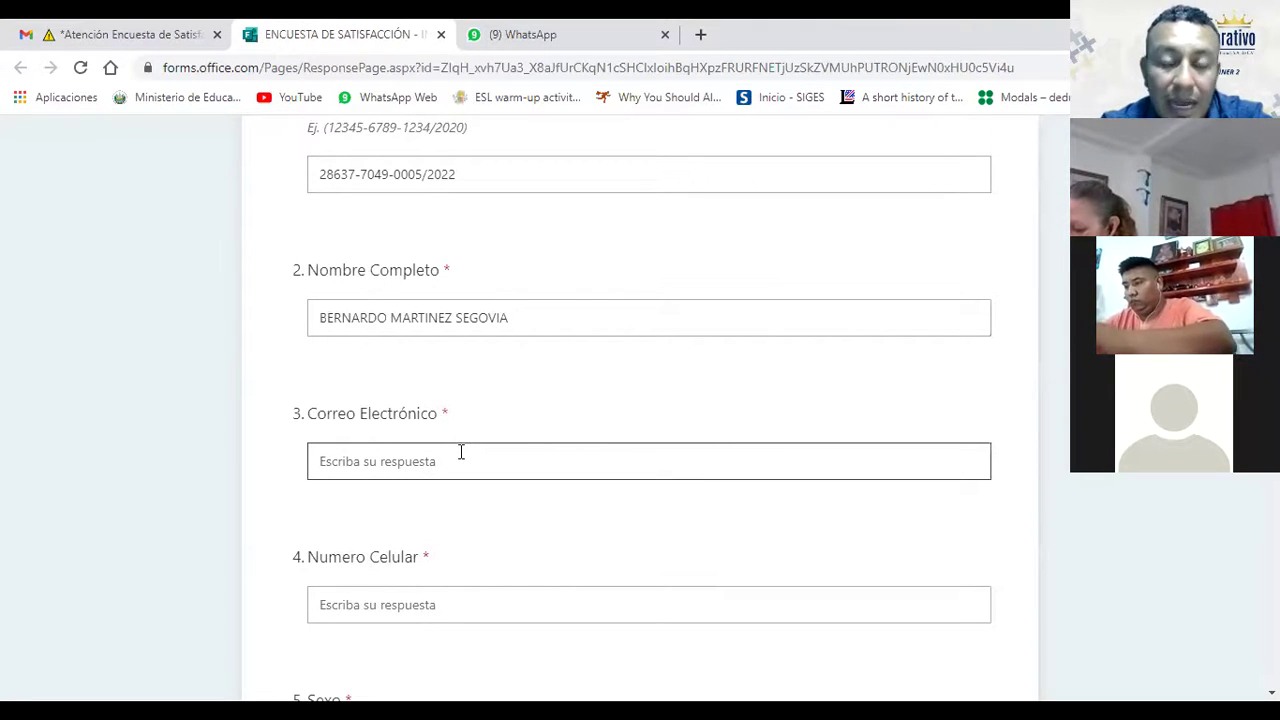
{"action": "left_click", "coordinate": [604, 354]}
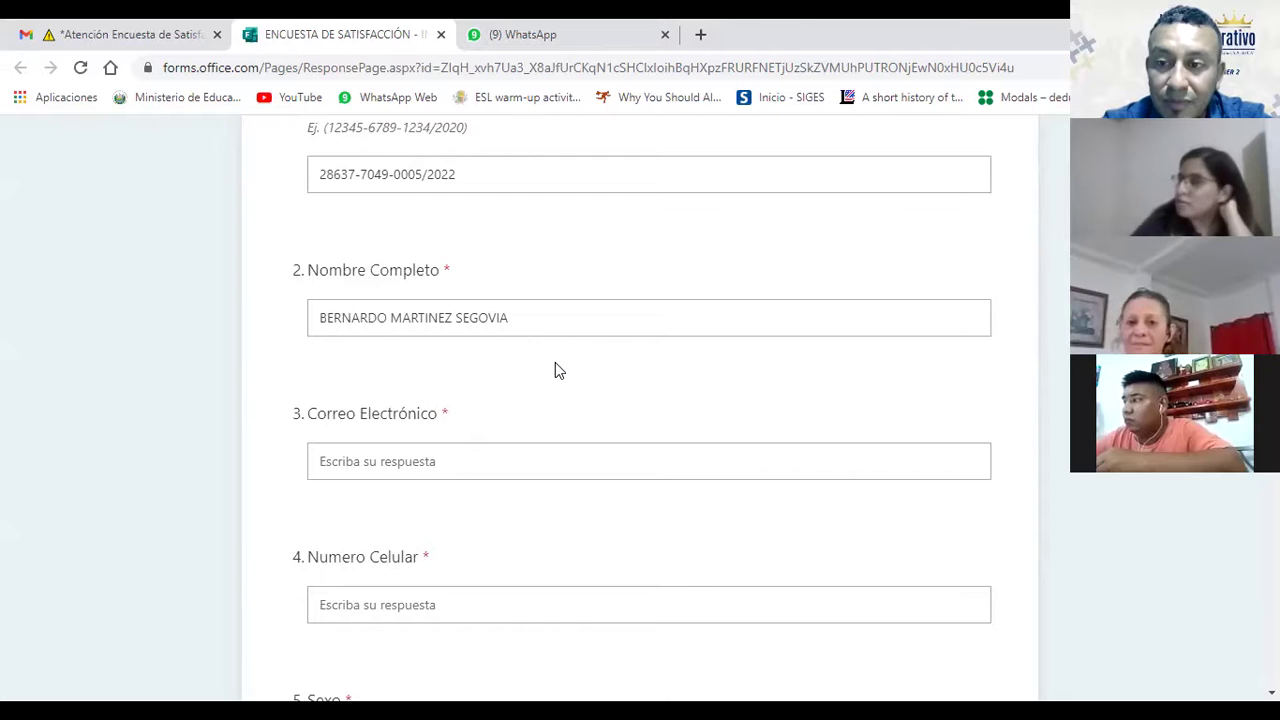
{"action": "scroll", "coordinate": [558, 370], "scroll_direction": "up", "scroll_amount": 1}
{"action": "scroll", "coordinate": [558, 370], "scroll_direction": "down", "scroll_amount": 1}
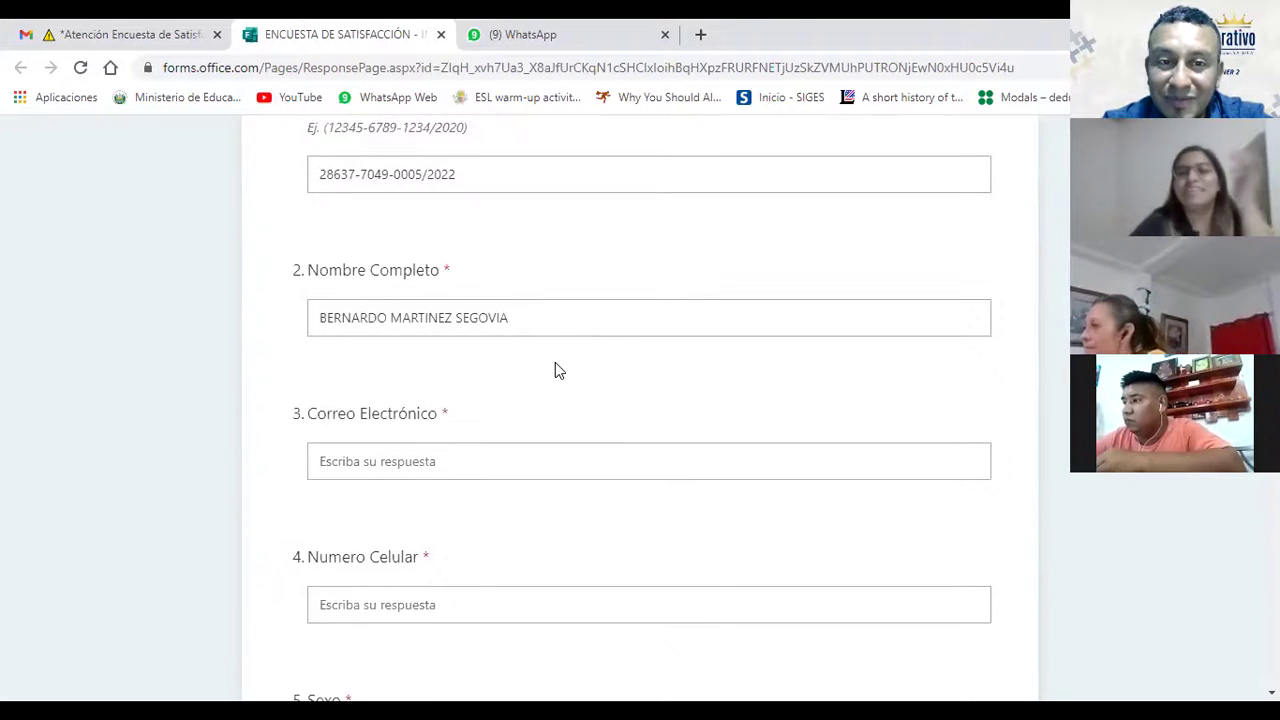
{"action": "scroll", "coordinate": [558, 370], "scroll_direction": "down", "scroll_amount": 1}
{"action": "scroll", "coordinate": [558, 370], "scroll_direction": "down", "scroll_amount": 1}
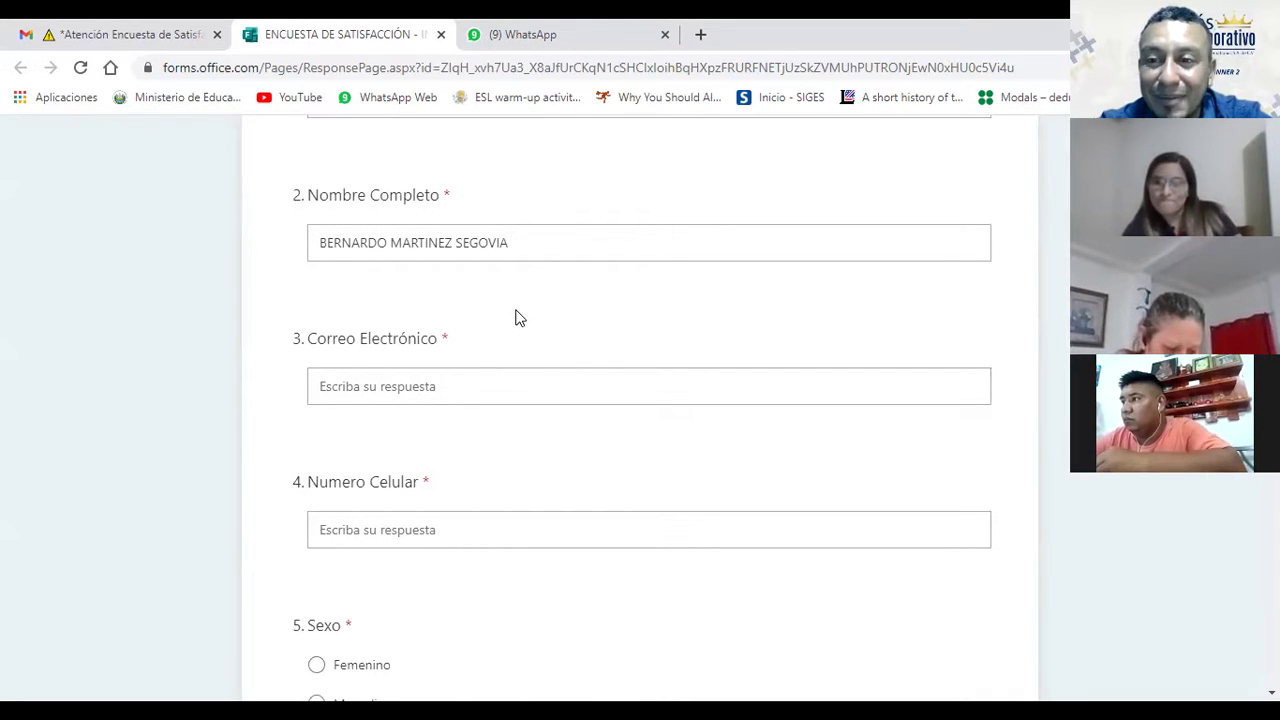
{"action": "scroll", "coordinate": [515, 318], "scroll_direction": "down", "scroll_amount": 1}
{"action": "scroll", "coordinate": [519, 318], "scroll_direction": "up", "scroll_amount": 1}
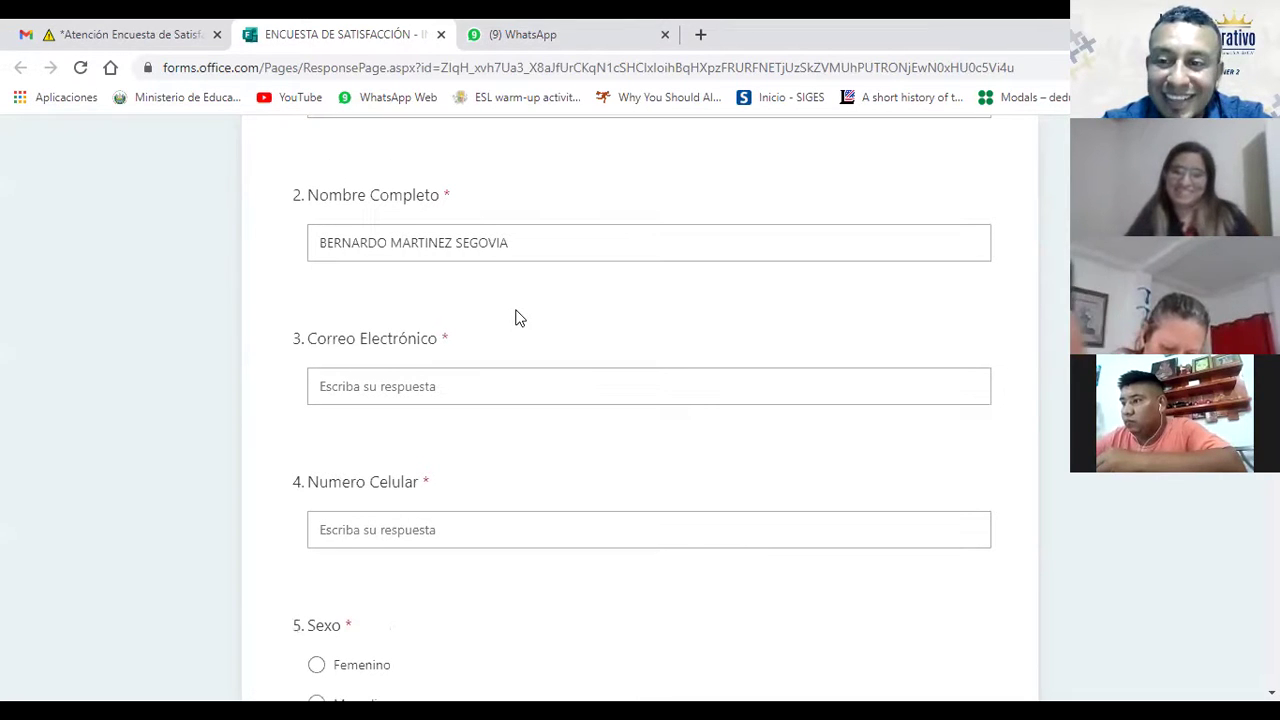
{"action": "scroll", "coordinate": [519, 318], "scroll_direction": "down", "scroll_amount": 1}
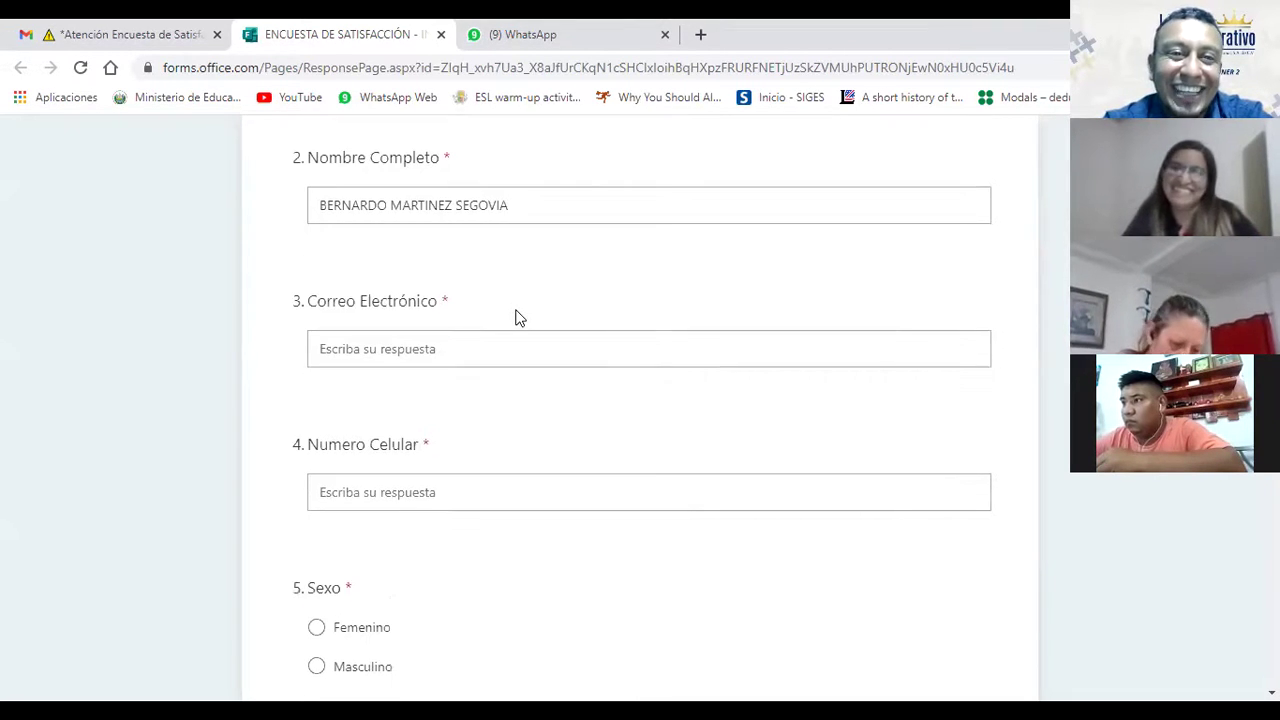
{"action": "scroll", "coordinate": [519, 318], "scroll_direction": "up", "scroll_amount": 1}
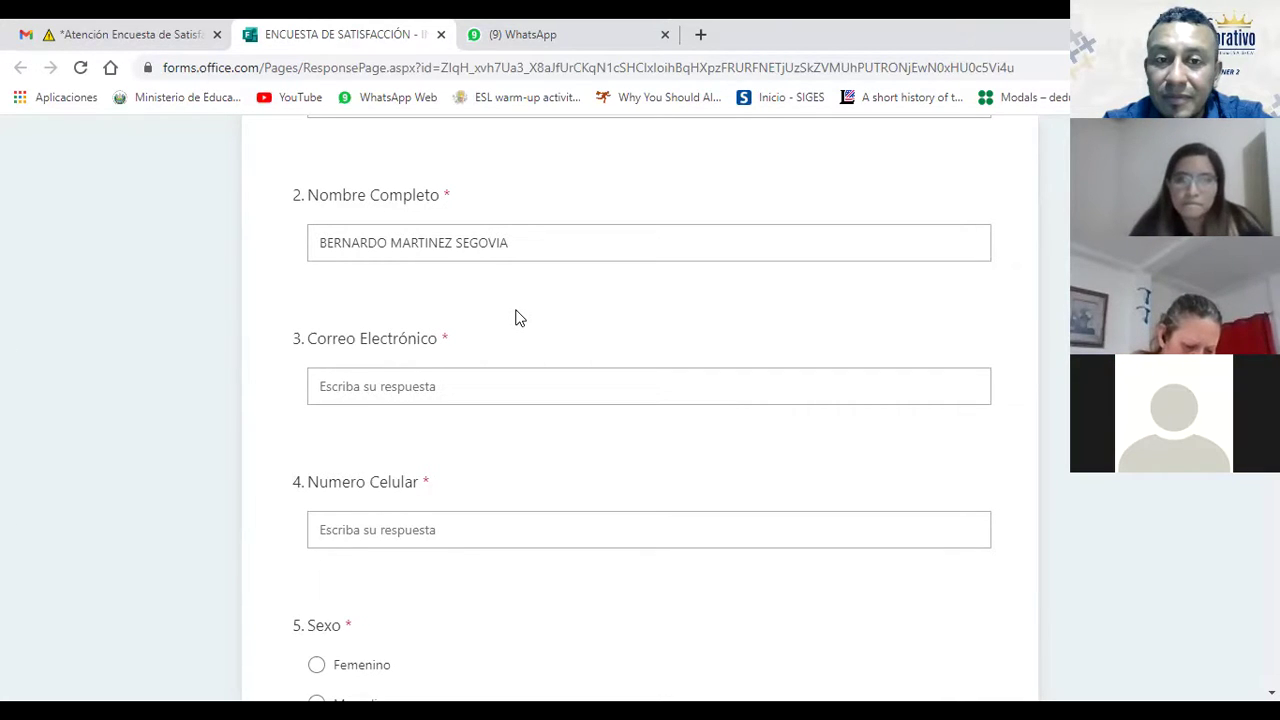
{"action": "scroll", "coordinate": [518, 318], "scroll_direction": "up", "scroll_amount": 1}
{"action": "scroll", "coordinate": [518, 318], "scroll_direction": "down", "scroll_amount": 1}
{"action": "scroll", "coordinate": [518, 318], "scroll_direction": "up", "scroll_amount": 1}
{"action": "scroll", "coordinate": [518, 318], "scroll_direction": "down", "scroll_amount": 1}
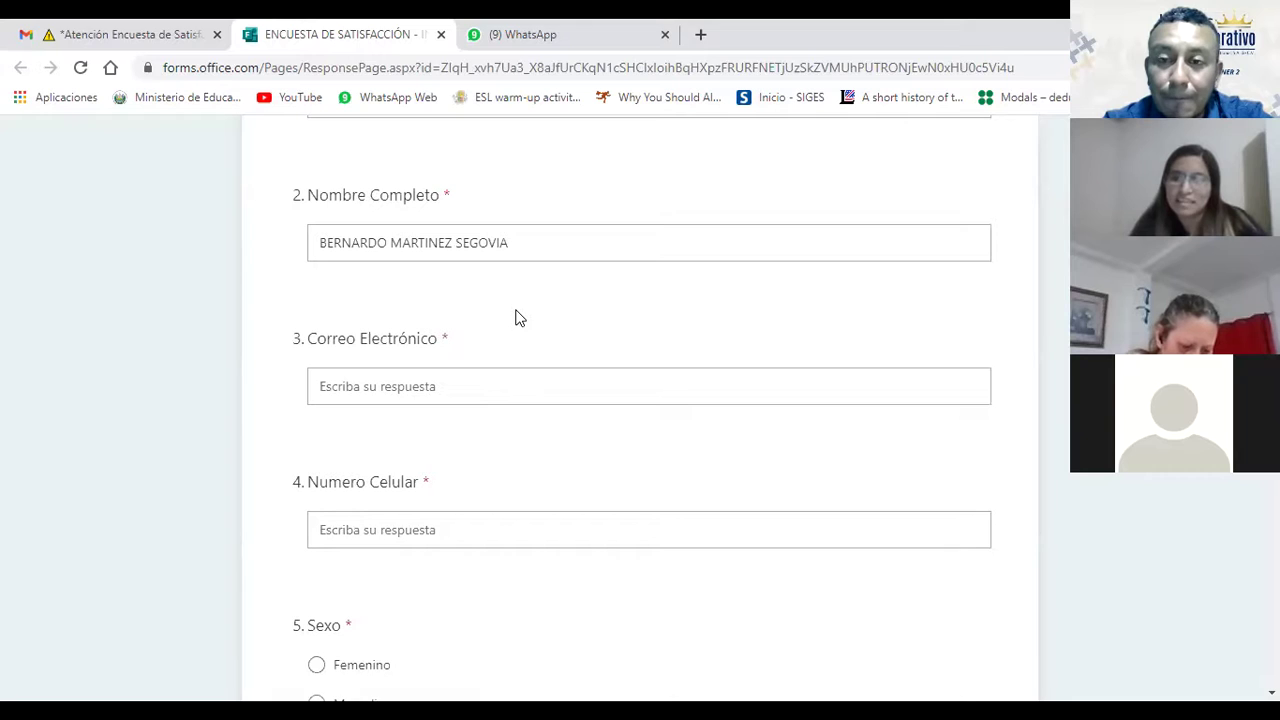
{"action": "scroll", "coordinate": [518, 318], "scroll_direction": "up", "scroll_amount": 1}
{"action": "scroll", "coordinate": [518, 318], "scroll_direction": "down", "scroll_amount": 1}
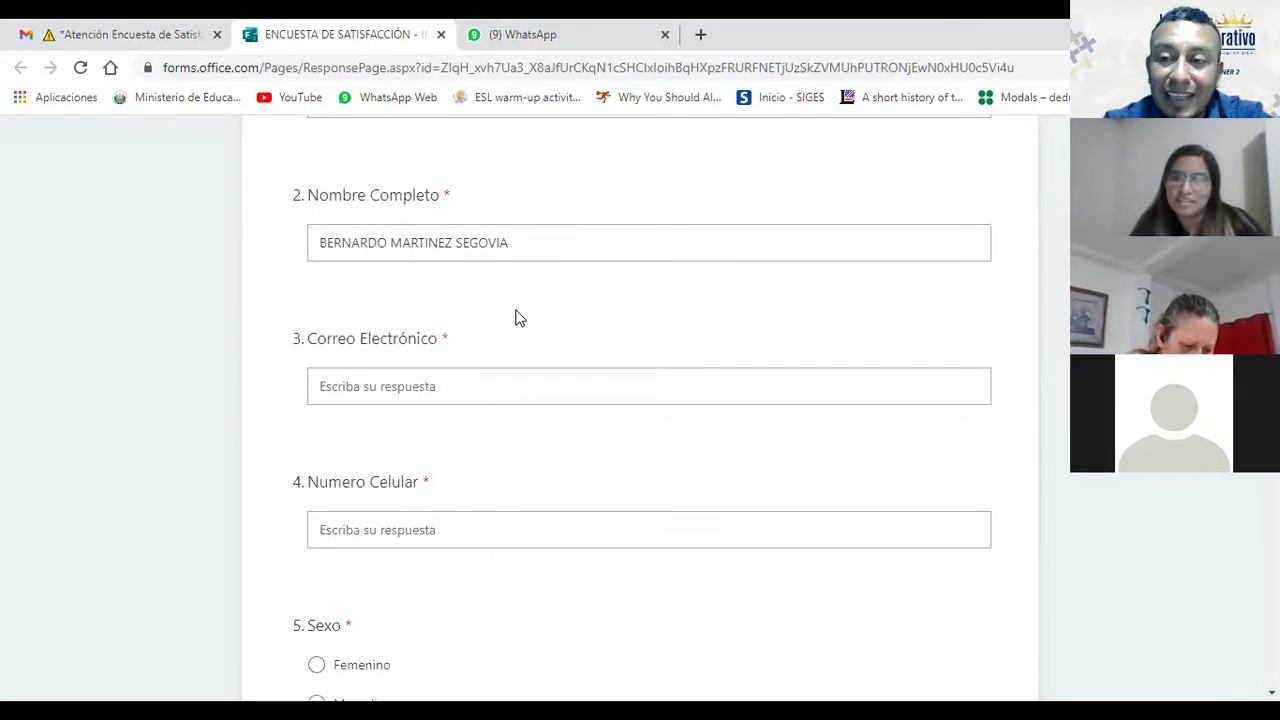
{"action": "scroll", "coordinate": [518, 318], "scroll_direction": "up", "scroll_amount": 1}
{"action": "scroll", "coordinate": [518, 318], "scroll_direction": "down", "scroll_amount": 1}
{"action": "scroll", "coordinate": [518, 318], "scroll_direction": "down", "scroll_amount": 1}
{"action": "scroll", "coordinate": [518, 318], "scroll_direction": "up", "scroll_amount": 1}
{"action": "scroll", "coordinate": [518, 318], "scroll_direction": "down", "scroll_amount": 1}
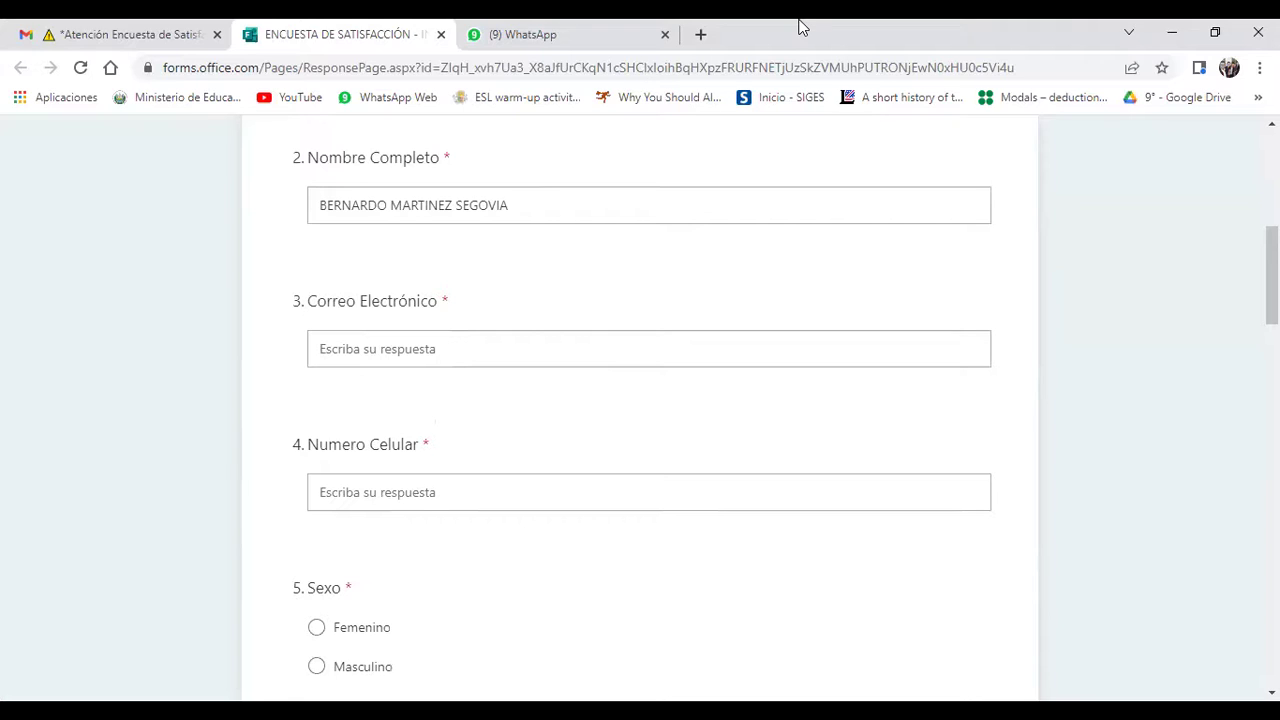
{"action": "left_click", "coordinate": [714, 208]}
{"action": "left_click", "coordinate": [415, 350]}
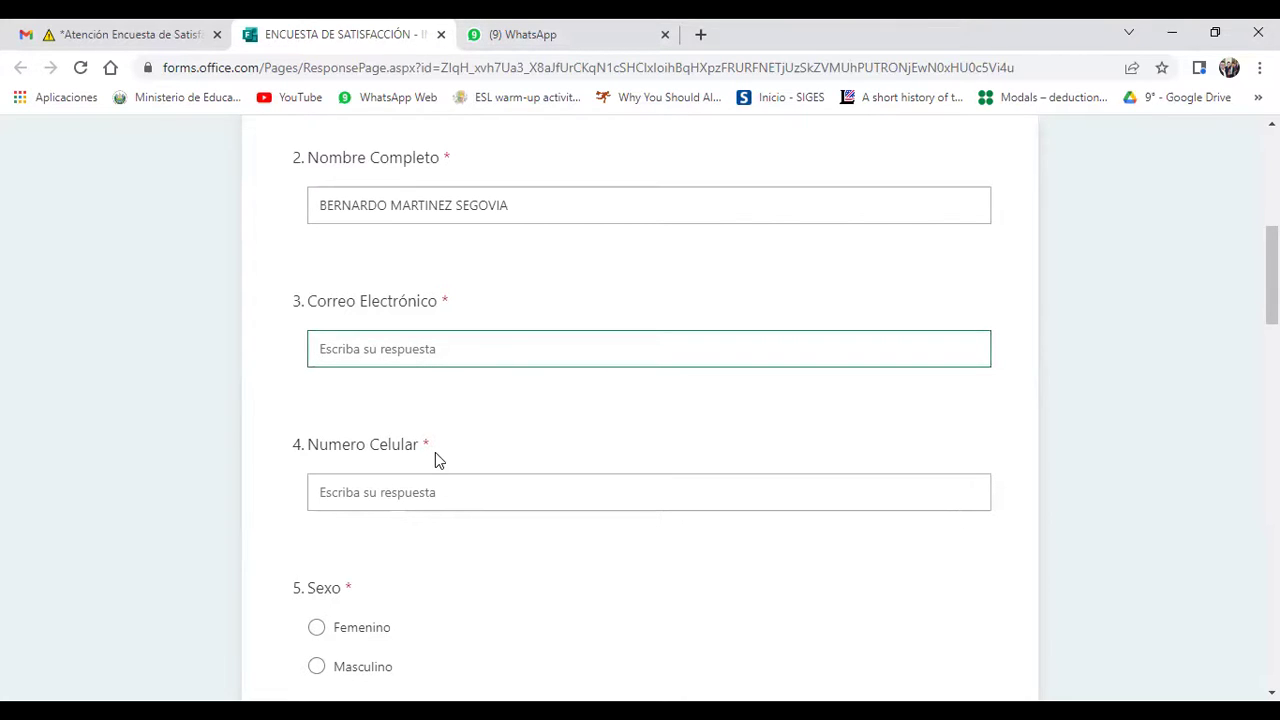
{"action": "left_click", "coordinate": [523, 286]}
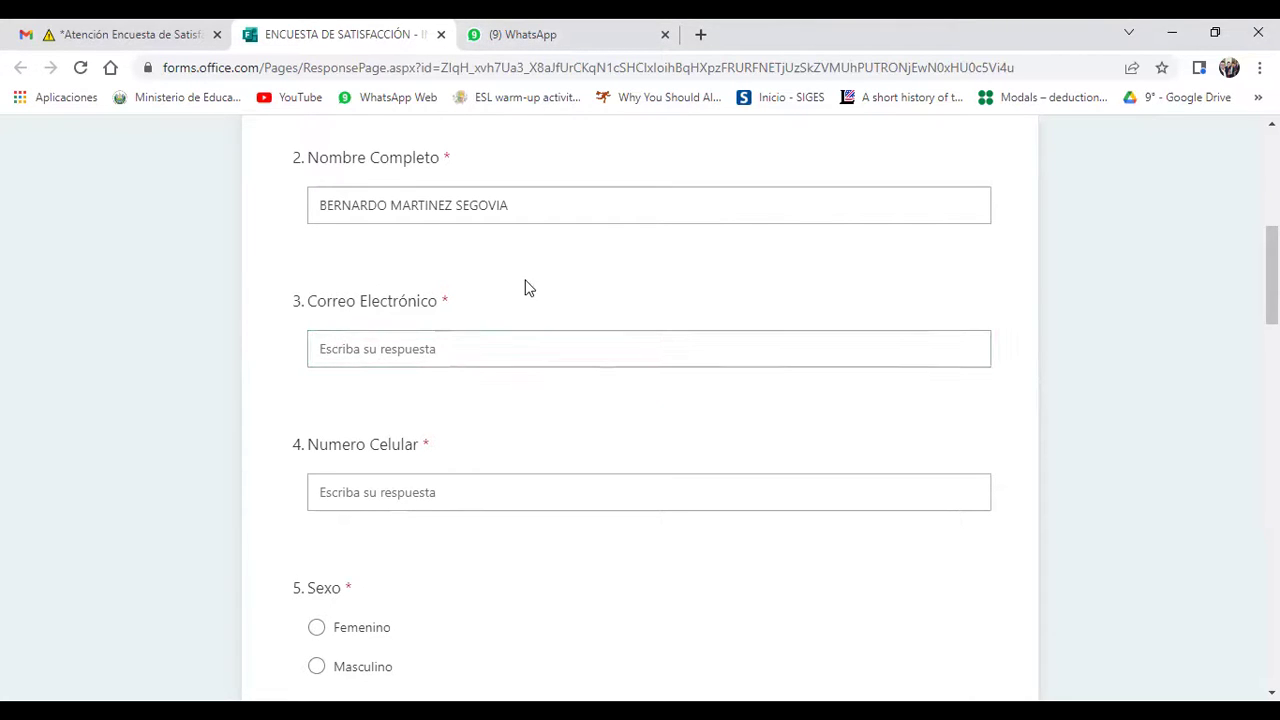
{"action": "left_click", "coordinate": [408, 354]}
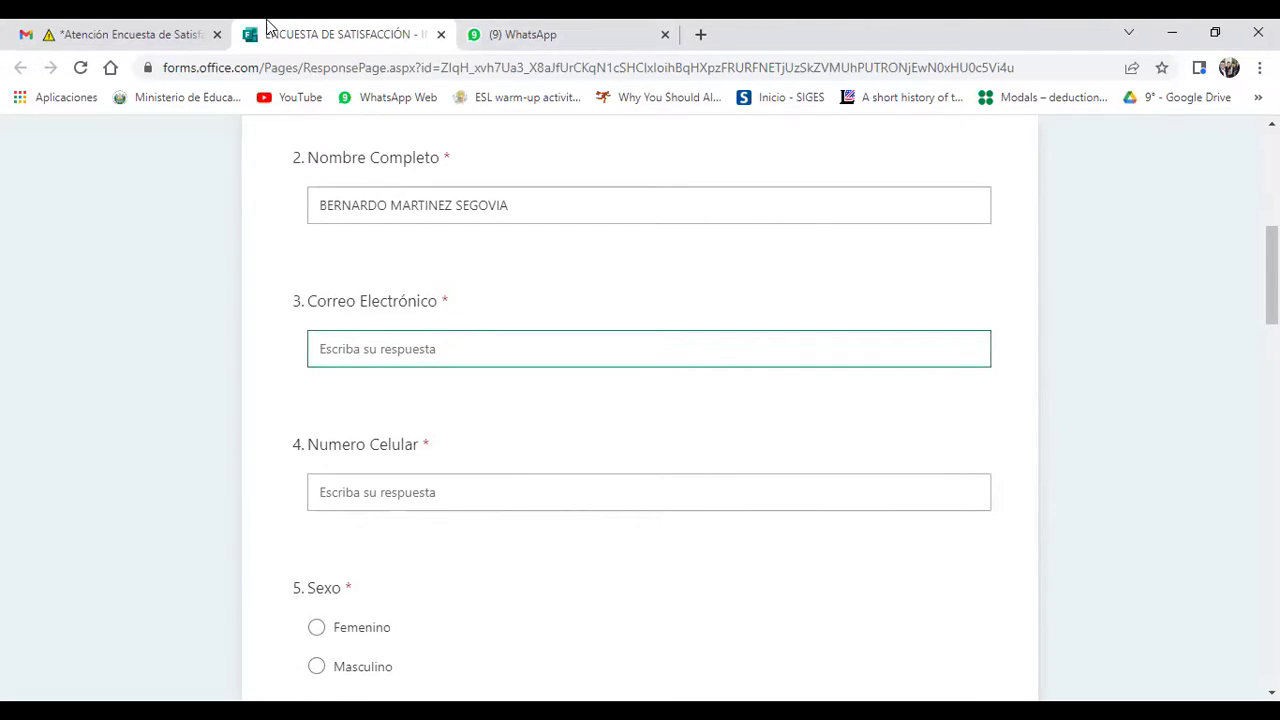
{"action": "left_click", "coordinate": [152, 25]}
{"action": "left_click", "coordinate": [378, 28]}
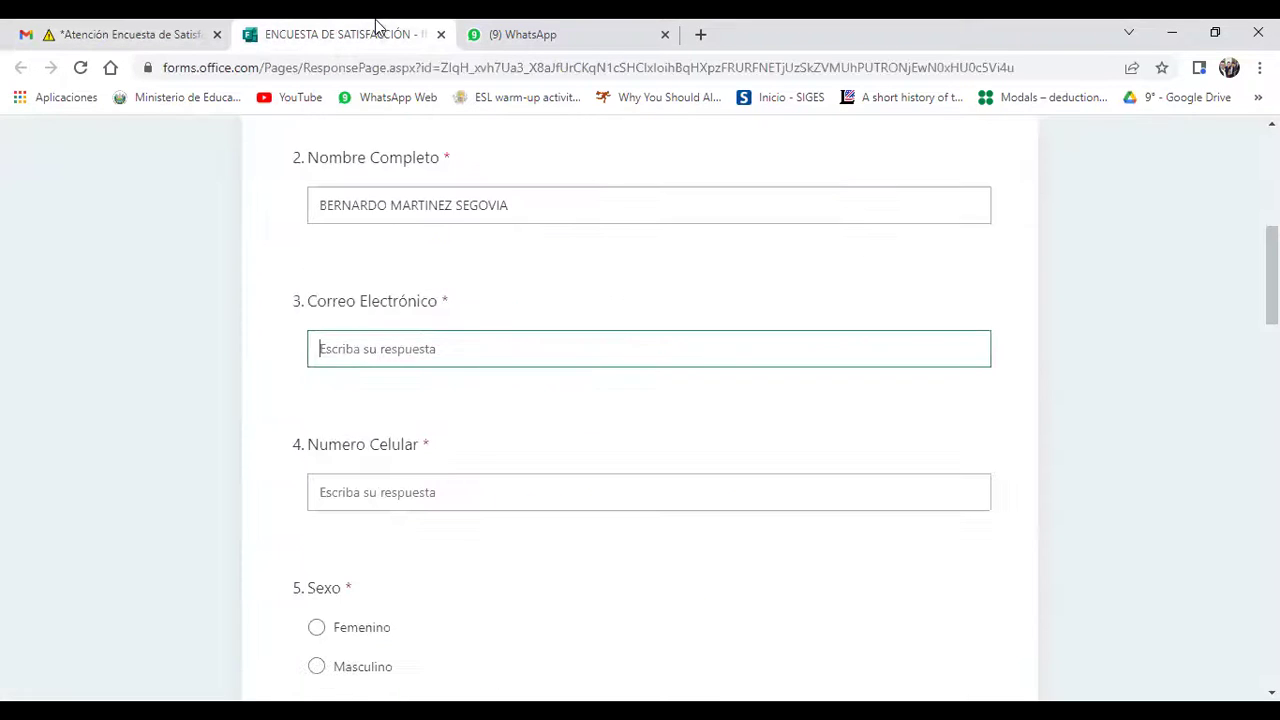
{"action": "left_click", "coordinate": [538, 27]}
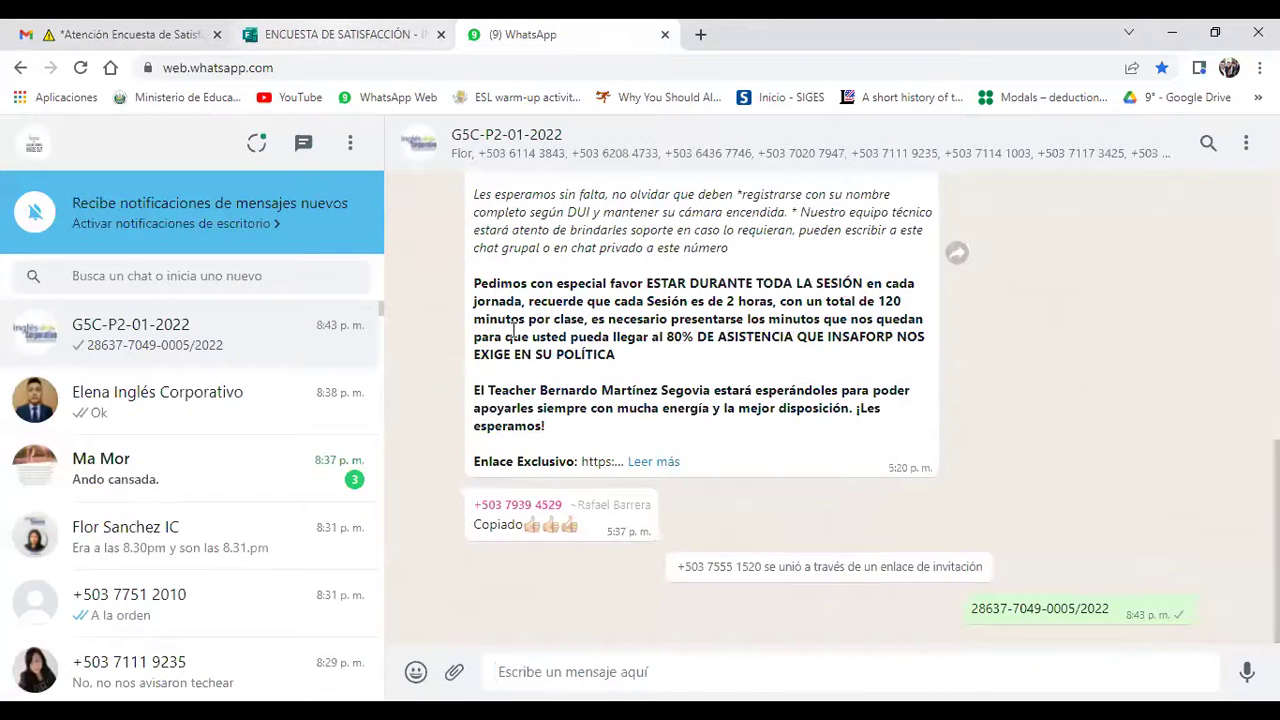
{"action": "left_click", "coordinate": [335, 28]}
{"action": "left_click", "coordinate": [461, 344]}
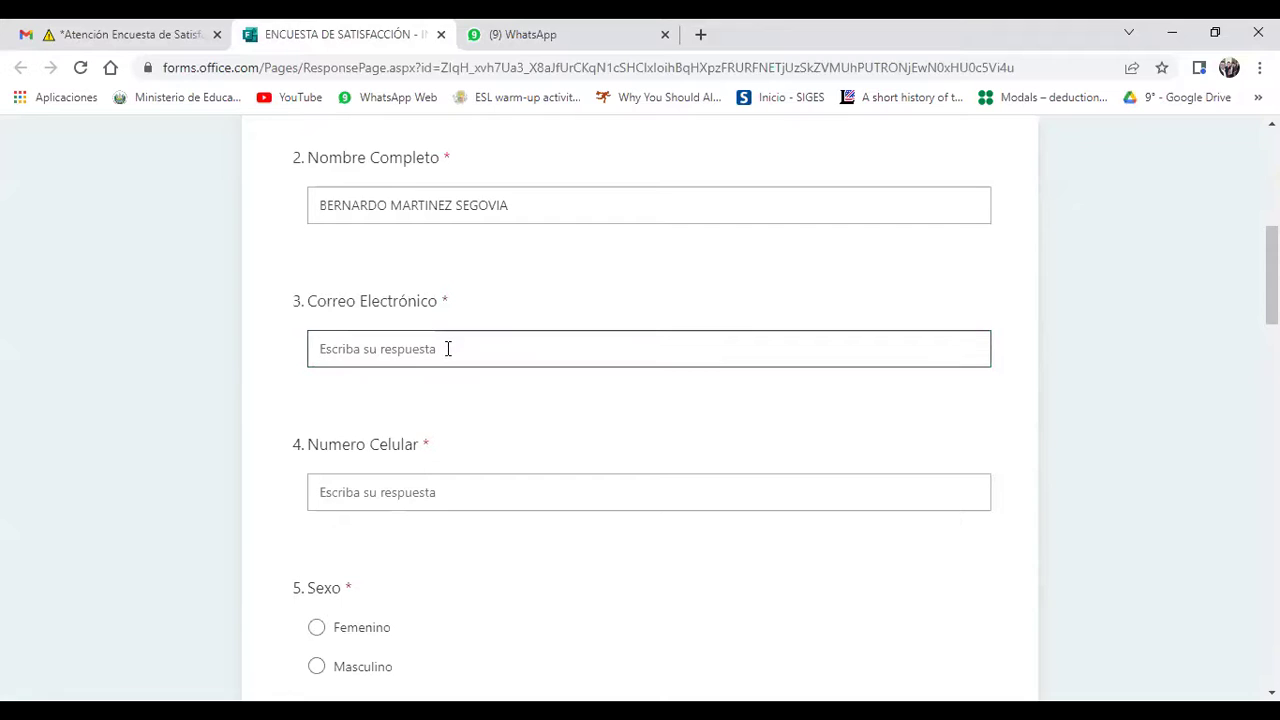
{"action": "type", "text": "BERN"}
{"action": "key", "text": "BackSpace"}
{"action": "key", "text": "BackSpace"}
{"action": "key", "text": "BackSpace"}
{"action": "key", "text": "BackSpace"}
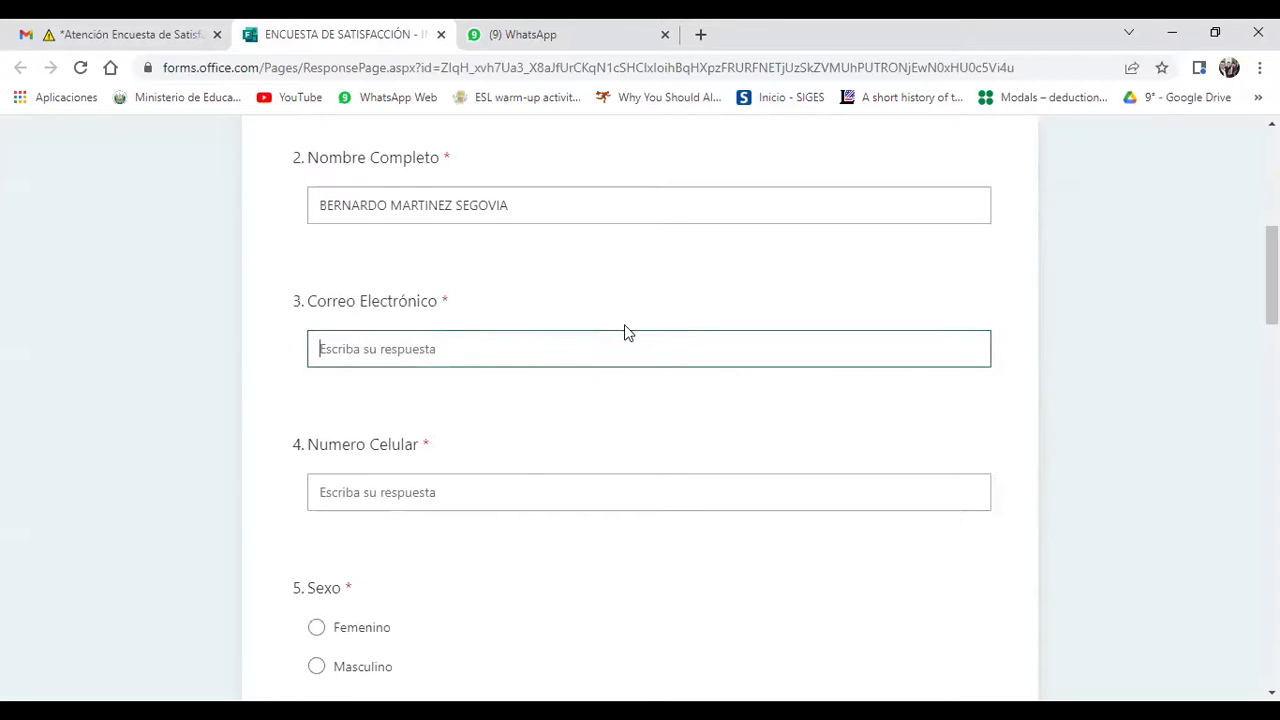
Step: Skip Correo Electrónico for now and enter the participant's mobile number in Numero Celular
{"action": "left_click", "coordinate": [530, 464]}
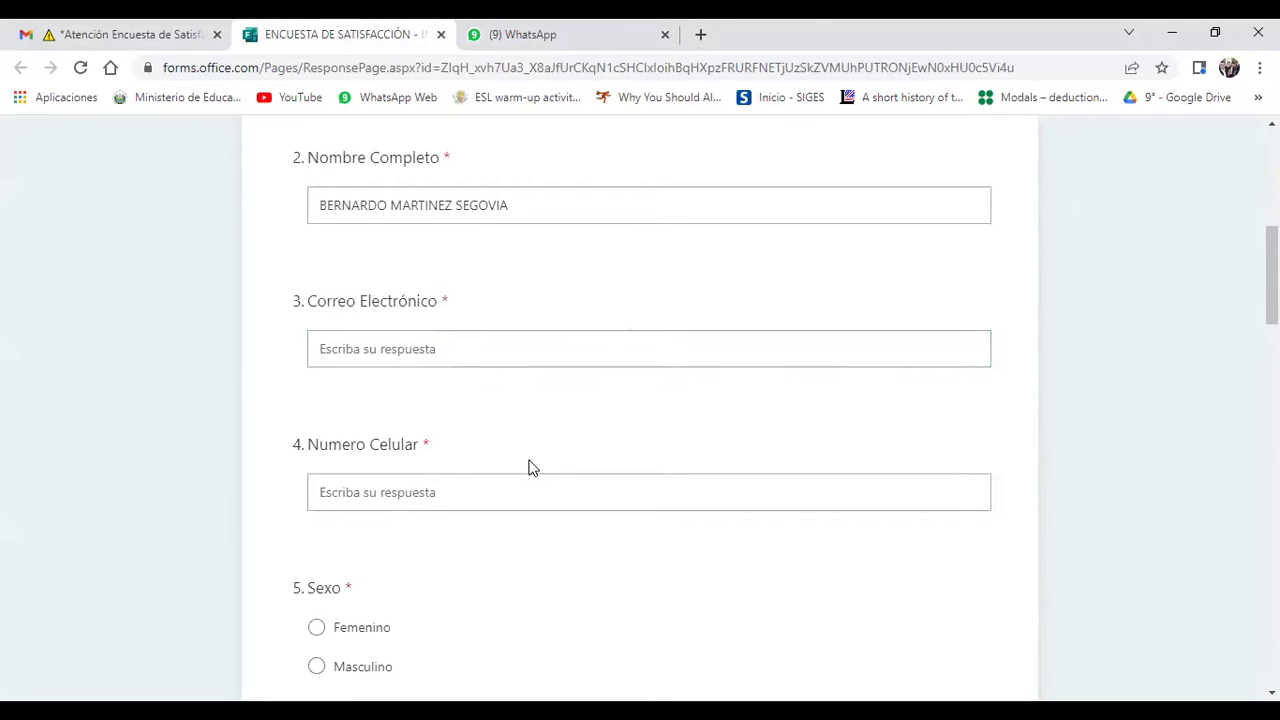
{"action": "scroll", "coordinate": [530, 468], "scroll_direction": "down", "scroll_amount": 1}
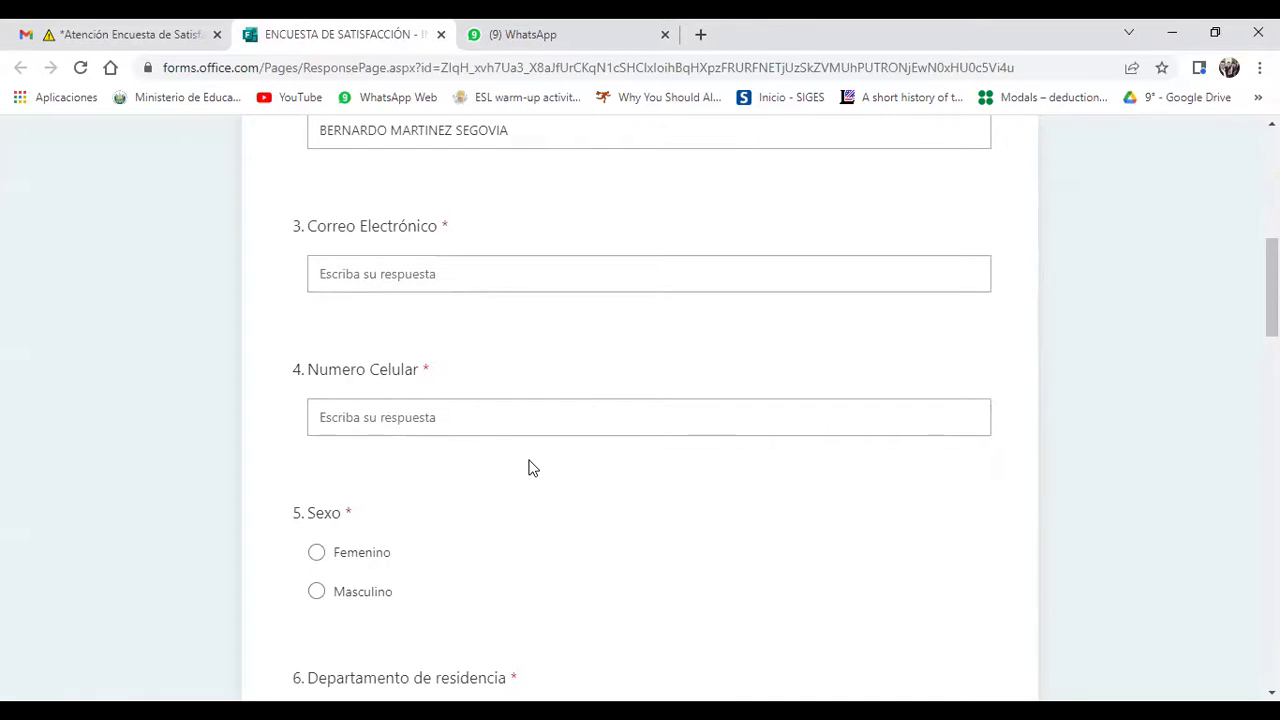
{"action": "scroll", "coordinate": [529, 464], "scroll_direction": "up", "scroll_amount": 1}
{"action": "scroll", "coordinate": [530, 459], "scroll_direction": "up", "scroll_amount": 1}
{"action": "scroll", "coordinate": [530, 459], "scroll_direction": "down", "scroll_amount": 1}
{"action": "scroll", "coordinate": [530, 459], "scroll_direction": "up", "scroll_amount": 1}
{"action": "scroll", "coordinate": [530, 459], "scroll_direction": "down", "scroll_amount": 1}
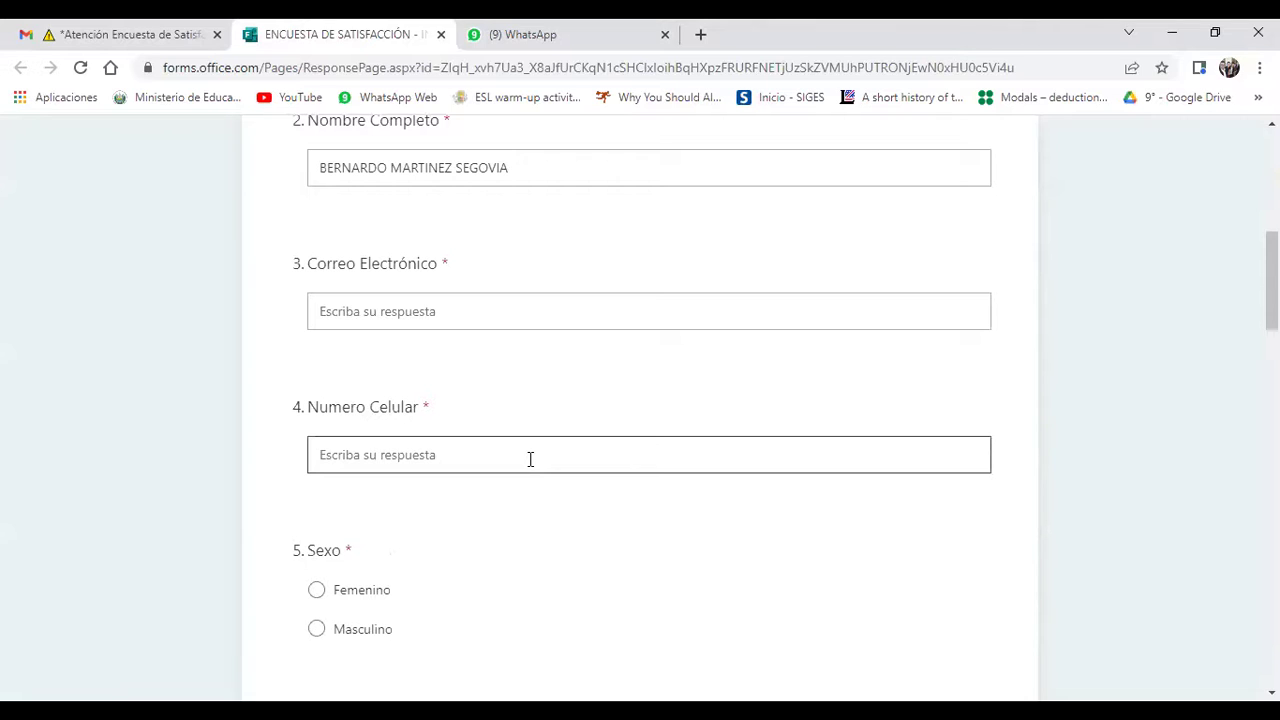
{"action": "scroll", "coordinate": [530, 463], "scroll_direction": "down", "scroll_amount": 2}
{"action": "scroll", "coordinate": [532, 468], "scroll_direction": "up", "scroll_amount": 1}
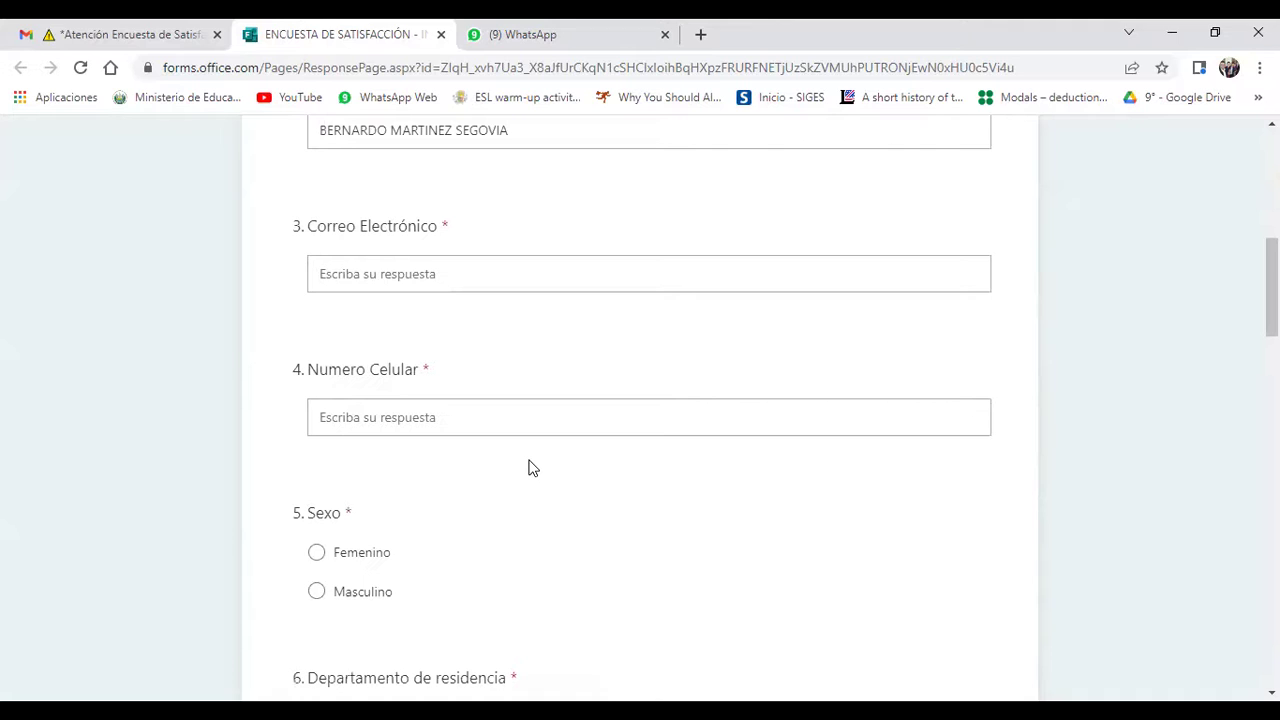
{"action": "scroll", "coordinate": [532, 468], "scroll_direction": "down", "scroll_amount": 2}
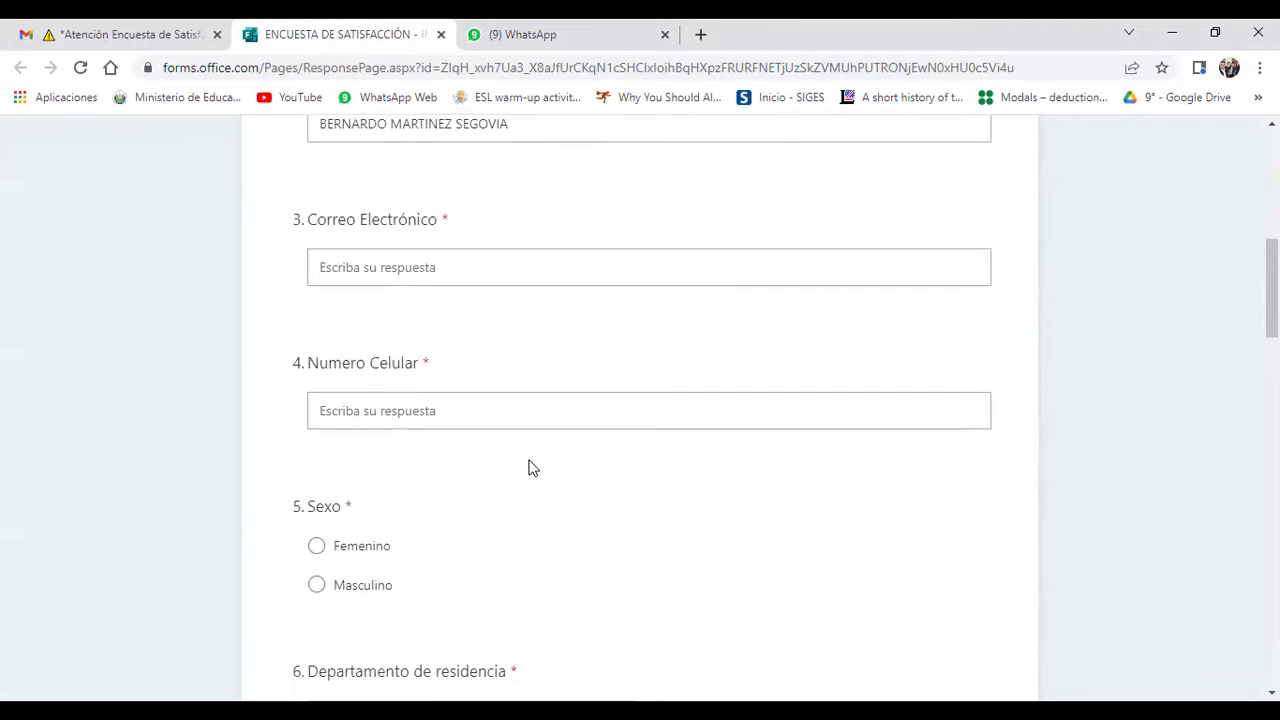
{"action": "scroll", "coordinate": [530, 466], "scroll_direction": "down", "scroll_amount": 2}
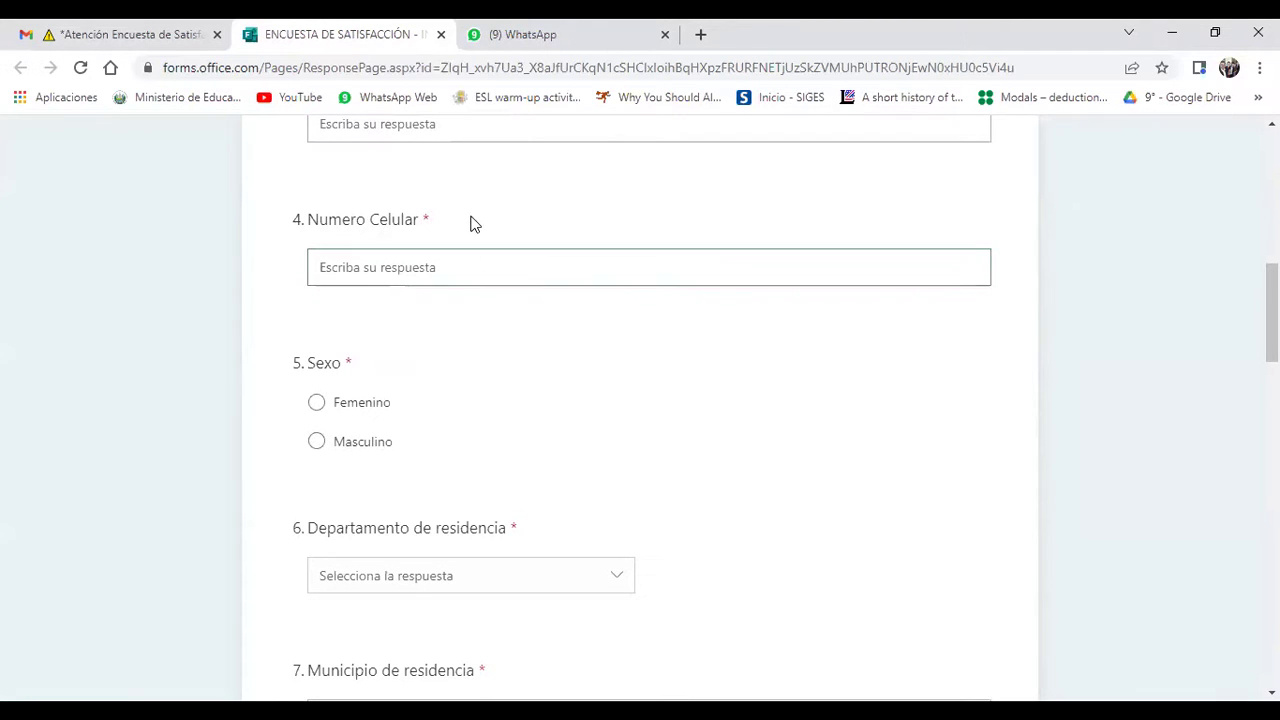
{"action": "left_click", "coordinate": [357, 269]}
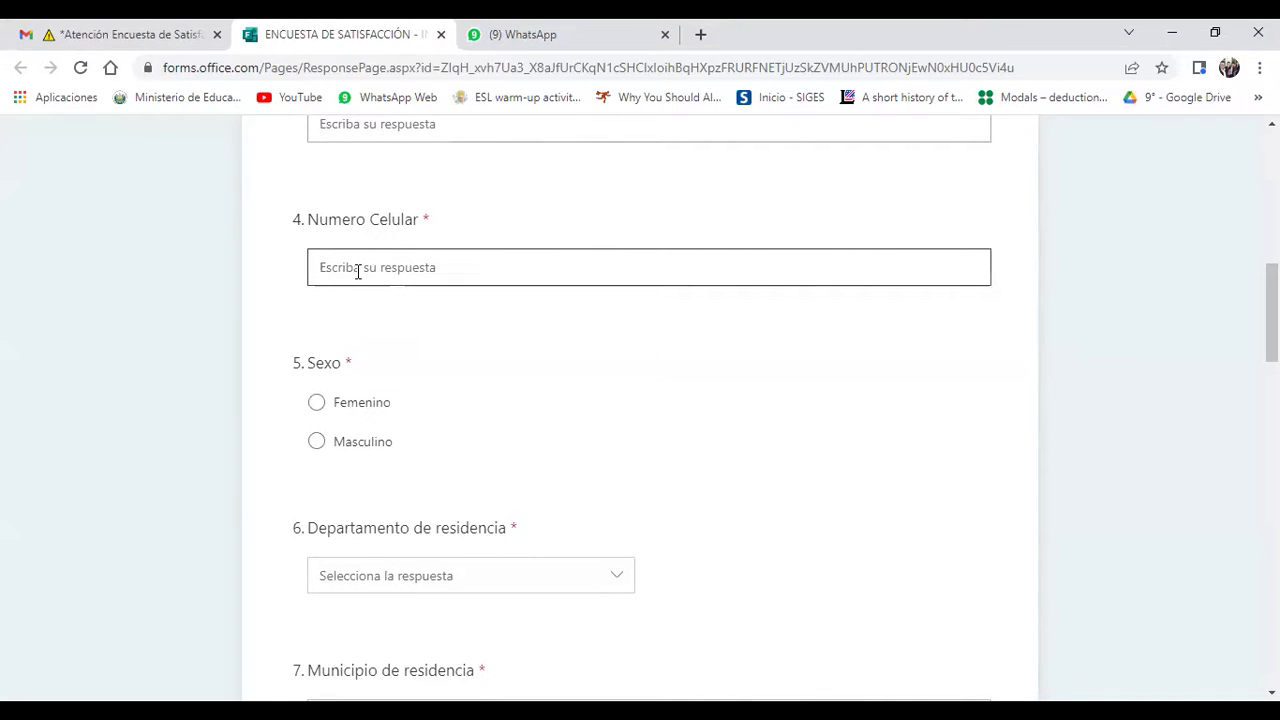
{"action": "type", "text": "7787"}
{"action": "type", "text": "8704"}
{"action": "left_click", "coordinate": [433, 346]}
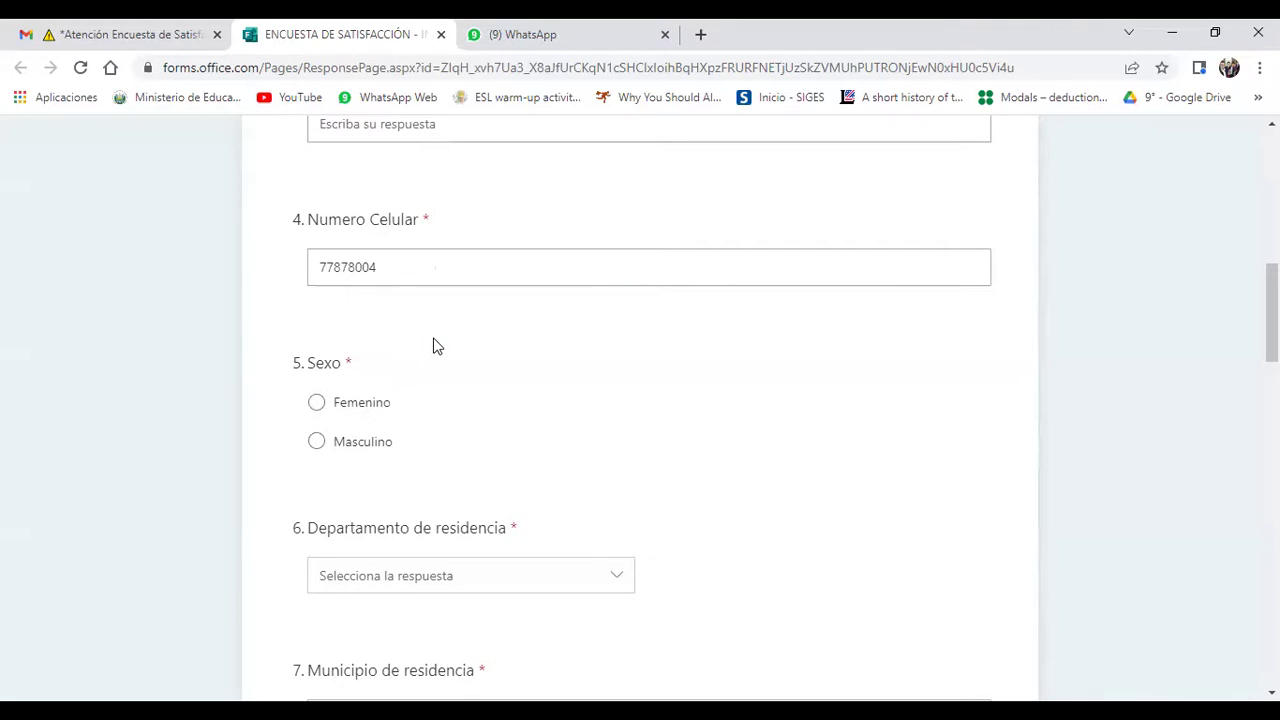
Step: Scroll to question 5 and select Masculino for Sexo
{"action": "scroll", "coordinate": [433, 346], "scroll_direction": "down", "scroll_amount": 1}
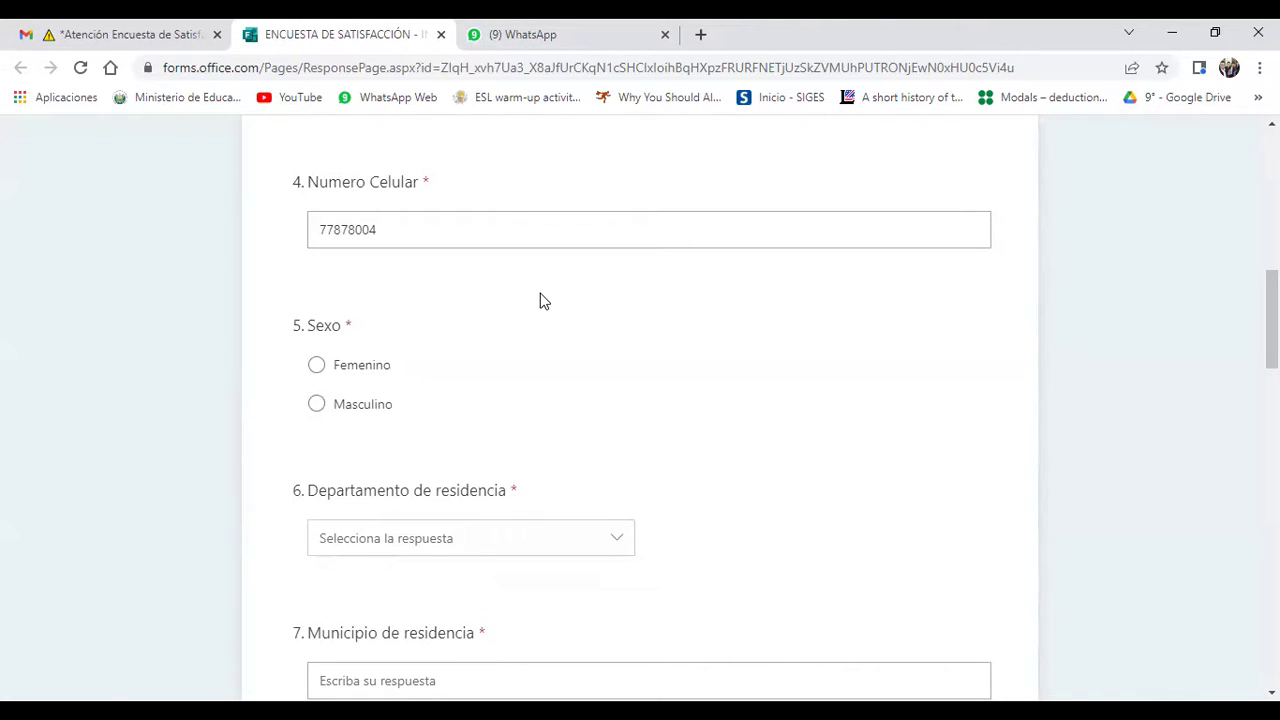
{"action": "scroll", "coordinate": [540, 300], "scroll_direction": "down", "scroll_amount": 1}
{"action": "scroll", "coordinate": [540, 300], "scroll_direction": "down", "scroll_amount": 1}
{"action": "scroll", "coordinate": [540, 300], "scroll_direction": "up", "scroll_amount": 1}
{"action": "scroll", "coordinate": [540, 300], "scroll_direction": "down", "scroll_amount": 2}
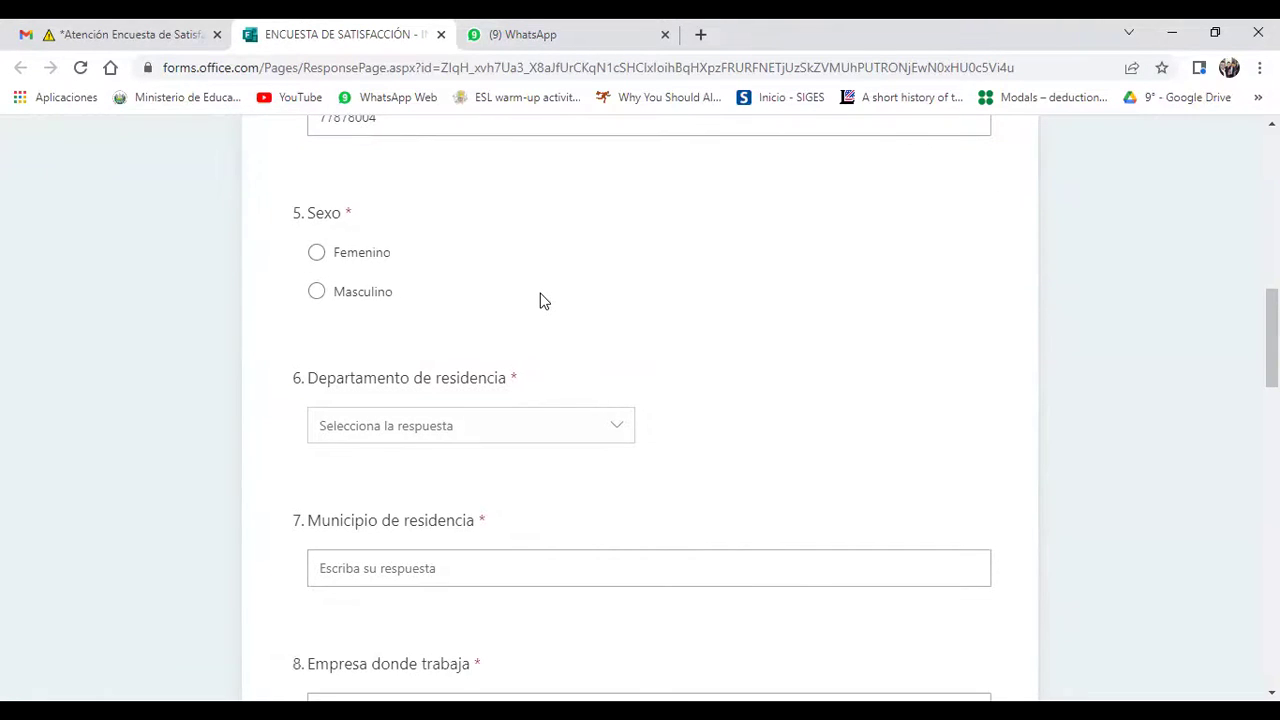
{"action": "scroll", "coordinate": [530, 305], "scroll_direction": "down", "scroll_amount": 1}
{"action": "scroll", "coordinate": [530, 305], "scroll_direction": "up", "scroll_amount": 1}
{"action": "scroll", "coordinate": [530, 305], "scroll_direction": "up", "scroll_amount": 1}
{"action": "scroll", "coordinate": [530, 305], "scroll_direction": "down", "scroll_amount": 2}
{"action": "scroll", "coordinate": [530, 305], "scroll_direction": "up", "scroll_amount": 2}
{"action": "scroll", "coordinate": [530, 305], "scroll_direction": "down", "scroll_amount": 2}
{"action": "scroll", "coordinate": [530, 305], "scroll_direction": "up", "scroll_amount": 1}
{"action": "scroll", "coordinate": [530, 305], "scroll_direction": "down", "scroll_amount": 1}
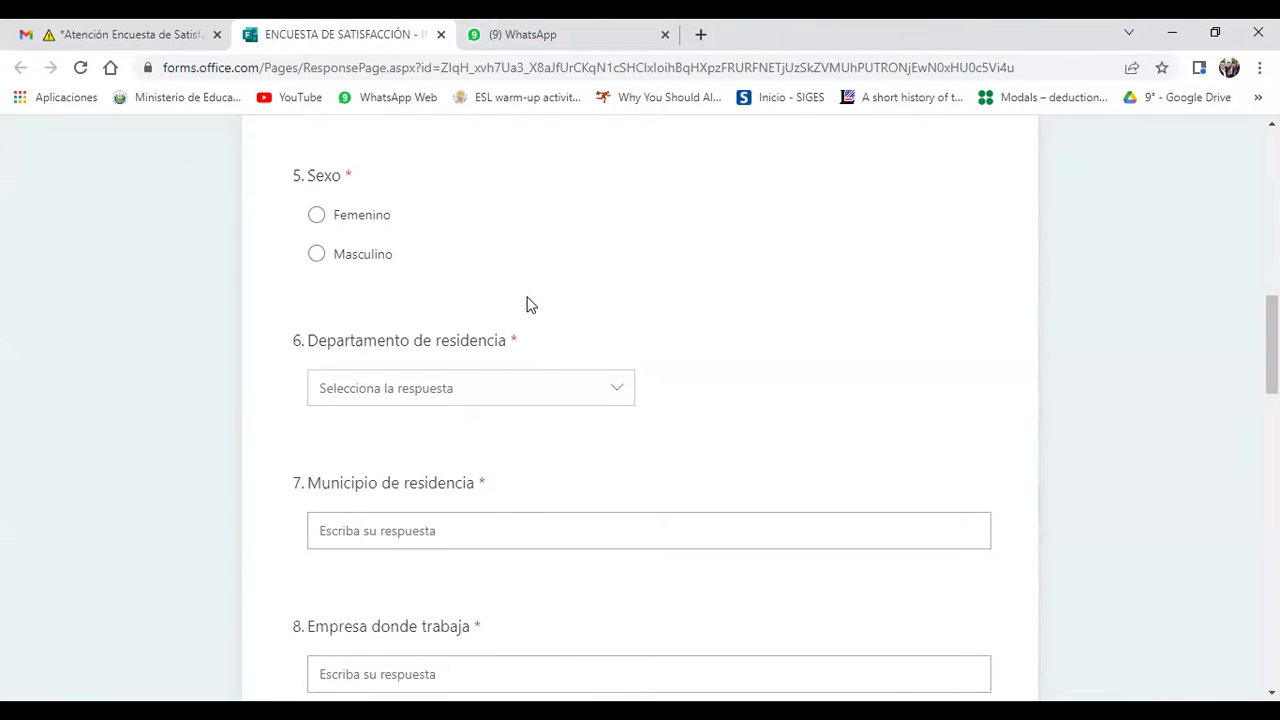
{"action": "scroll", "coordinate": [530, 305], "scroll_direction": "down", "scroll_amount": 1}
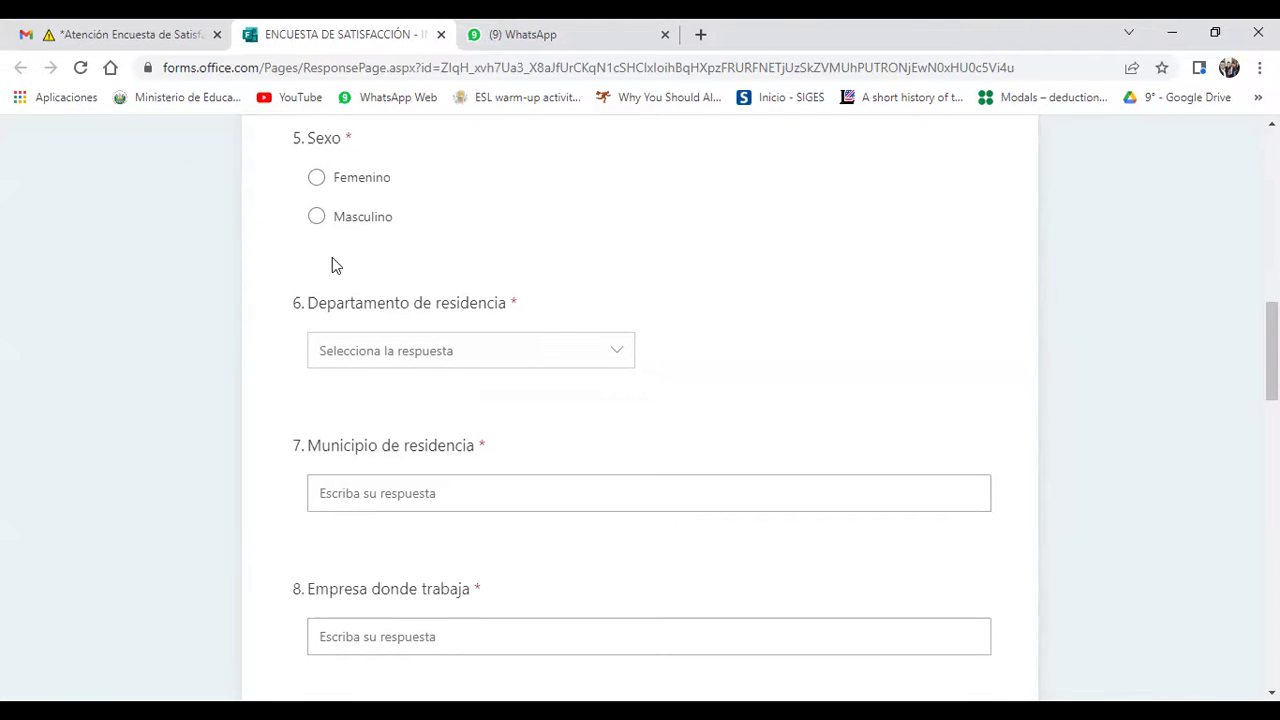
{"action": "left_click", "coordinate": [316, 216]}
{"action": "left_click", "coordinate": [560, 248]}
{"action": "scroll", "coordinate": [640, 400], "scroll_direction": "down", "scroll_amount": 1}
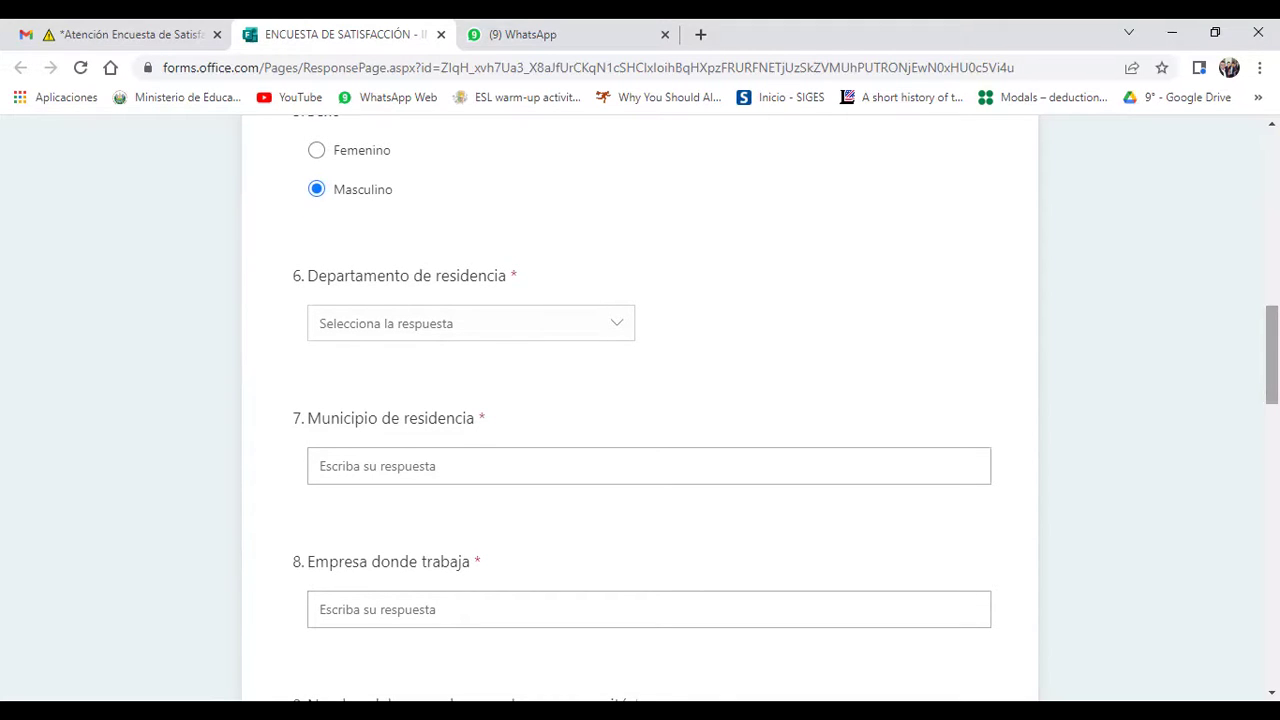
{"action": "scroll", "coordinate": [640, 400], "scroll_direction": "up", "scroll_amount": 1}
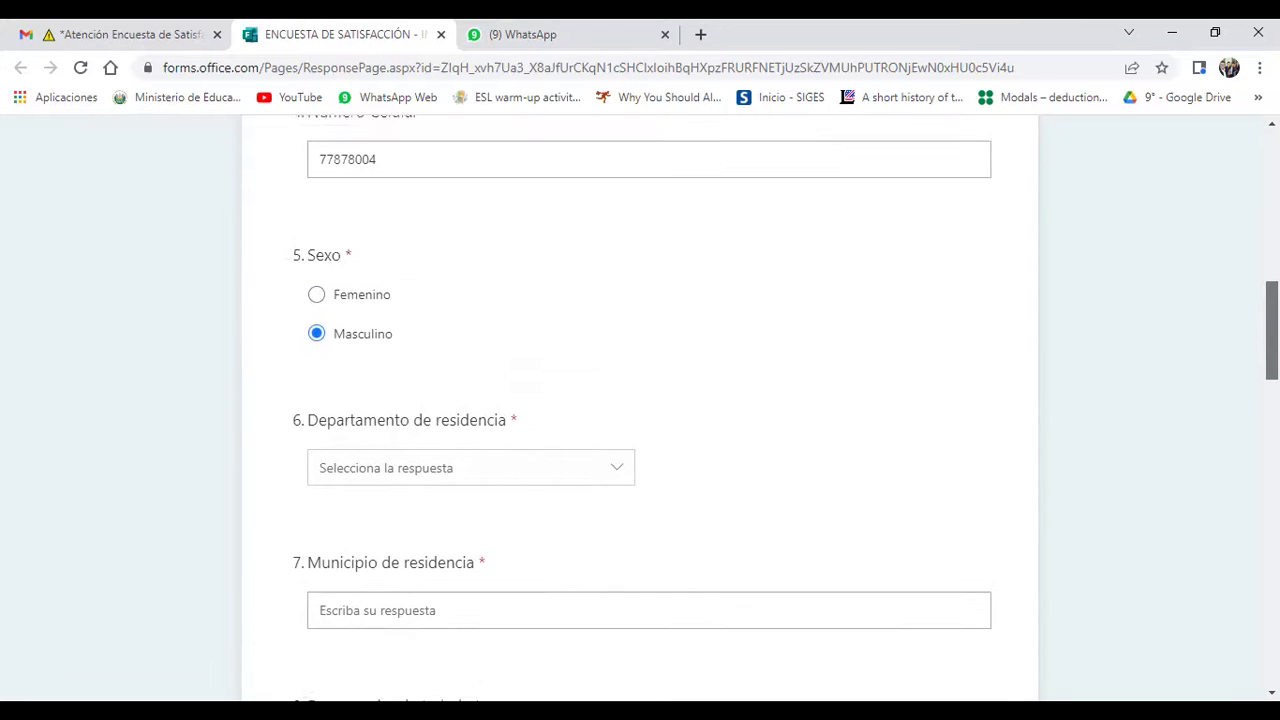
{"action": "scroll", "coordinate": [640, 400], "scroll_direction": "up", "scroll_amount": 1}
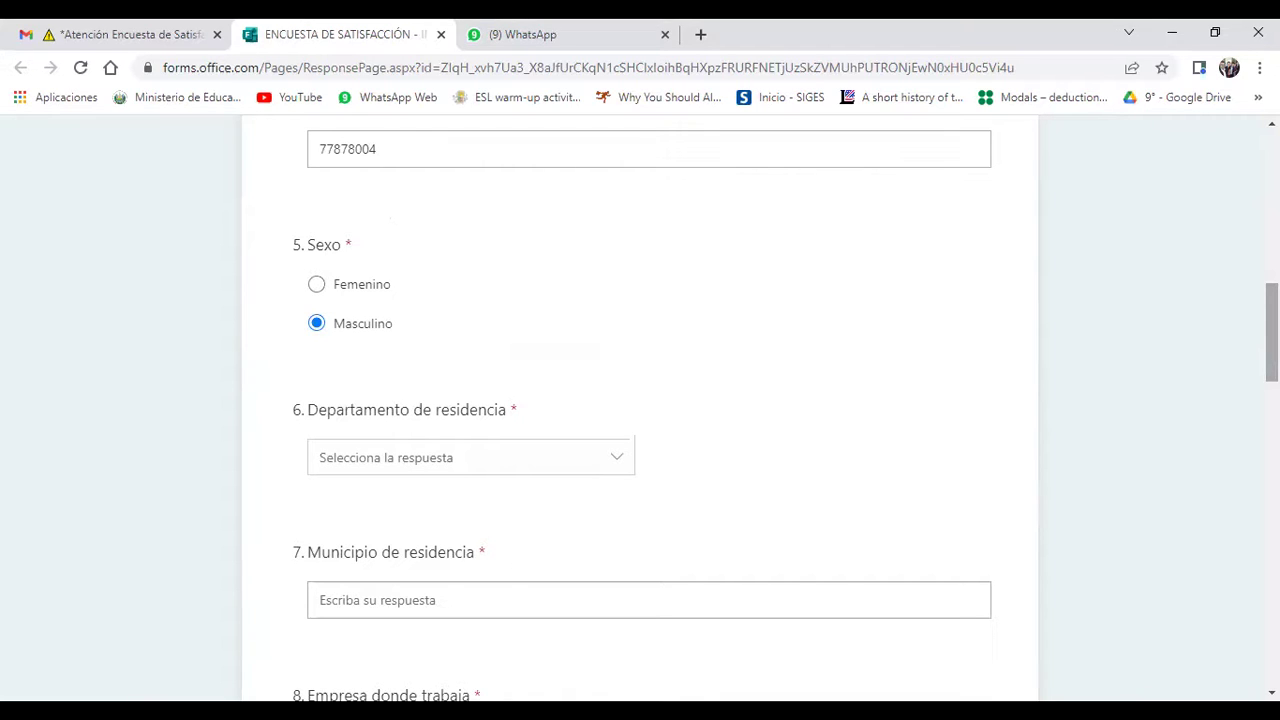
Step: Choose San Miguel from the Departamento de residencia dropdown
{"action": "left_click", "coordinate": [446, 470]}
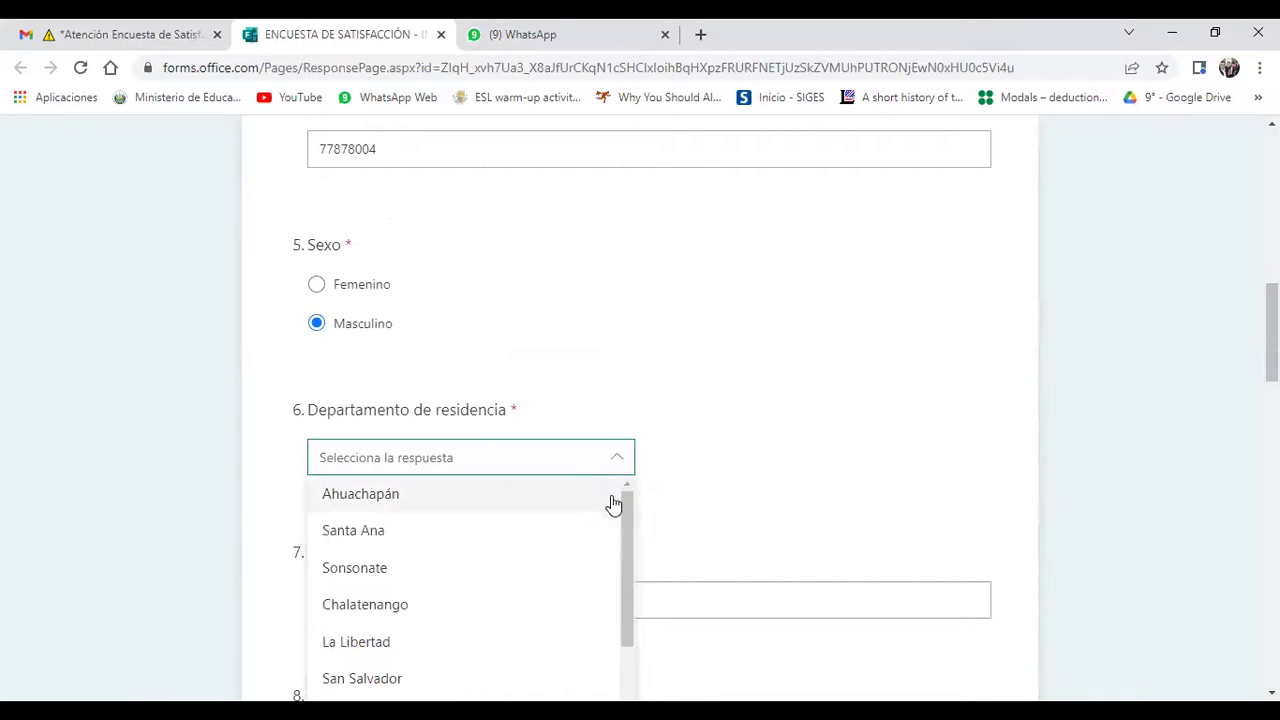
{"action": "left_click_drag", "start_coordinate": [631, 523], "coordinate": [641, 647]}
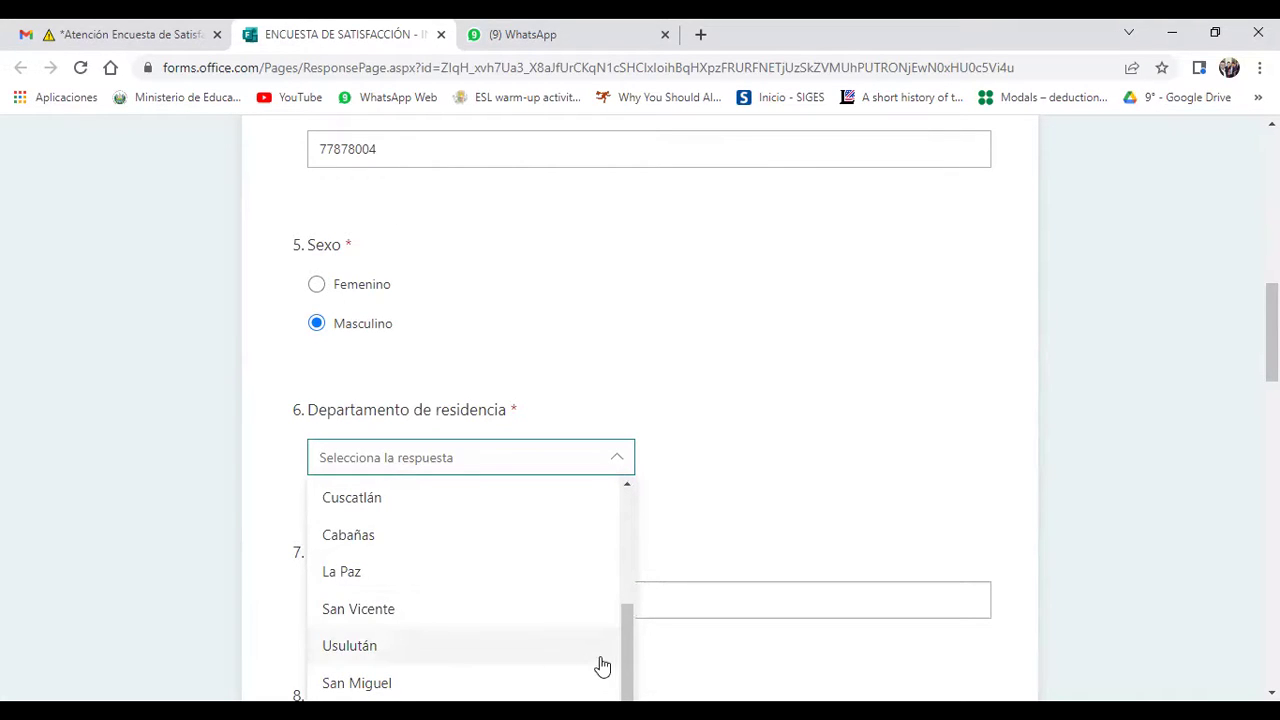
{"action": "left_click_drag", "start_coordinate": [626, 660], "coordinate": [655, 700]}
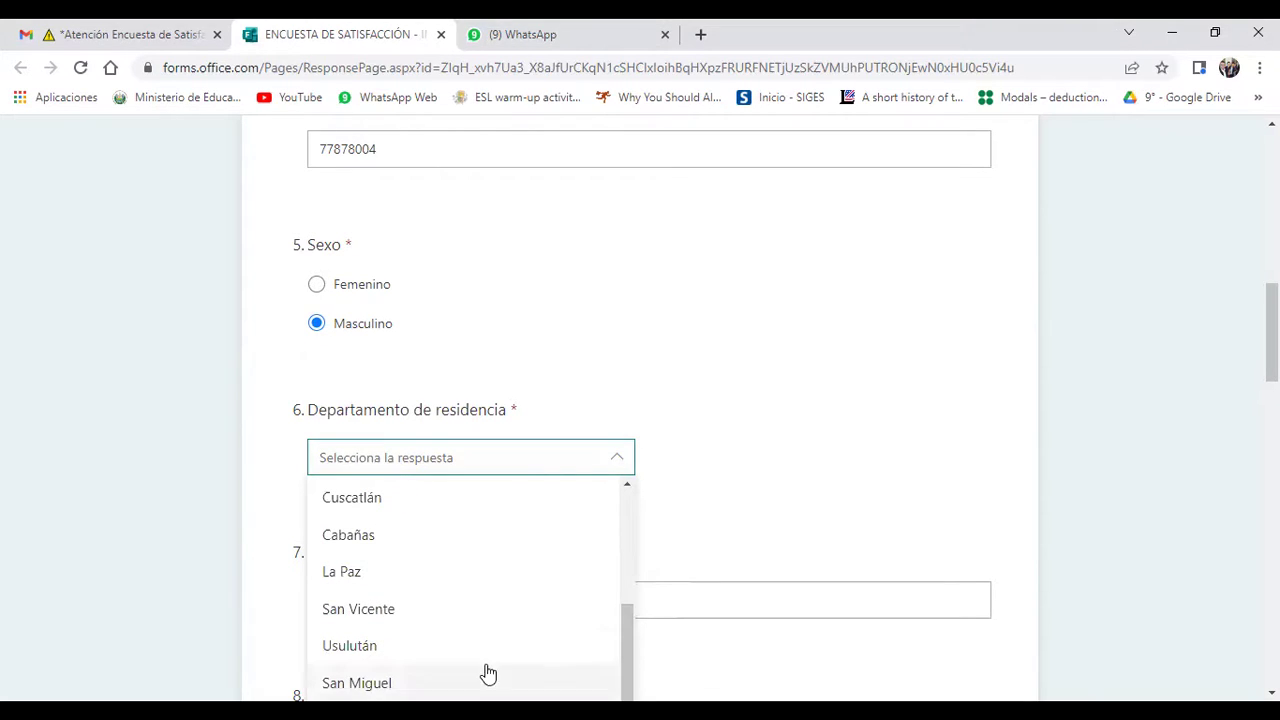
{"action": "left_click", "coordinate": [377, 683]}
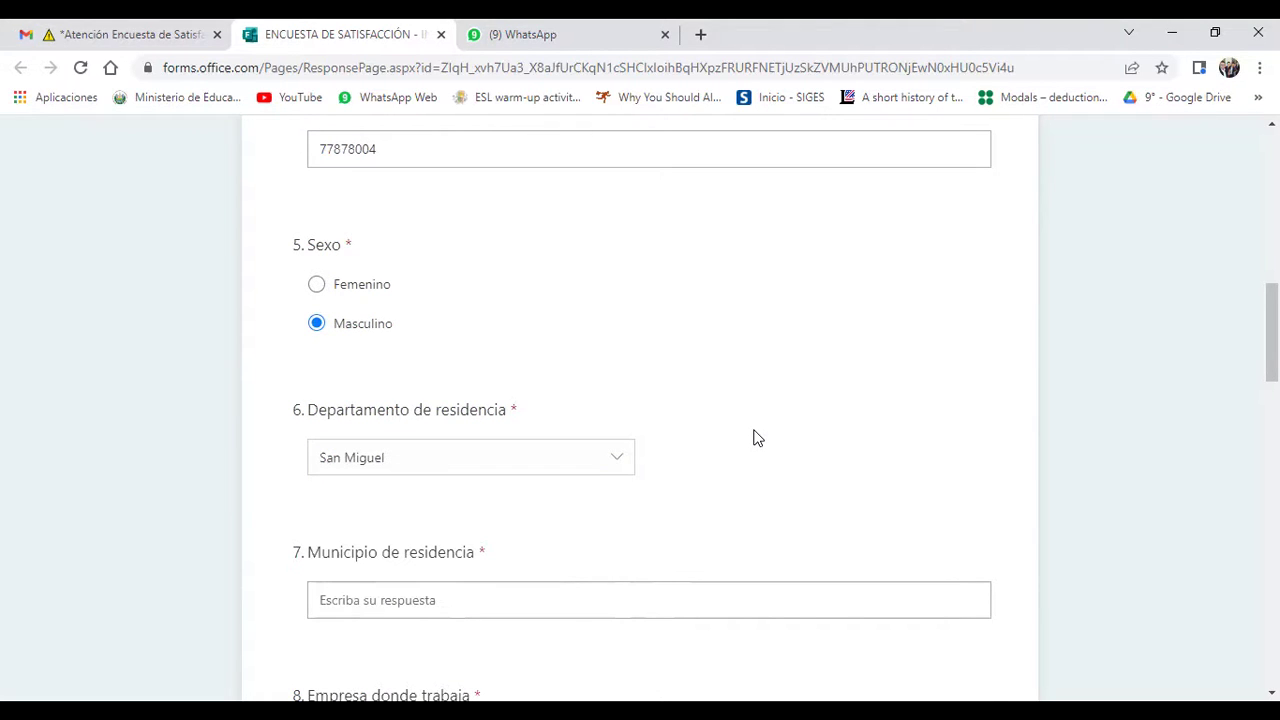
Step: Change Departamento de residencia from San Miguel to San Salvador
{"action": "scroll", "coordinate": [754, 438], "scroll_direction": "down", "scroll_amount": 3}
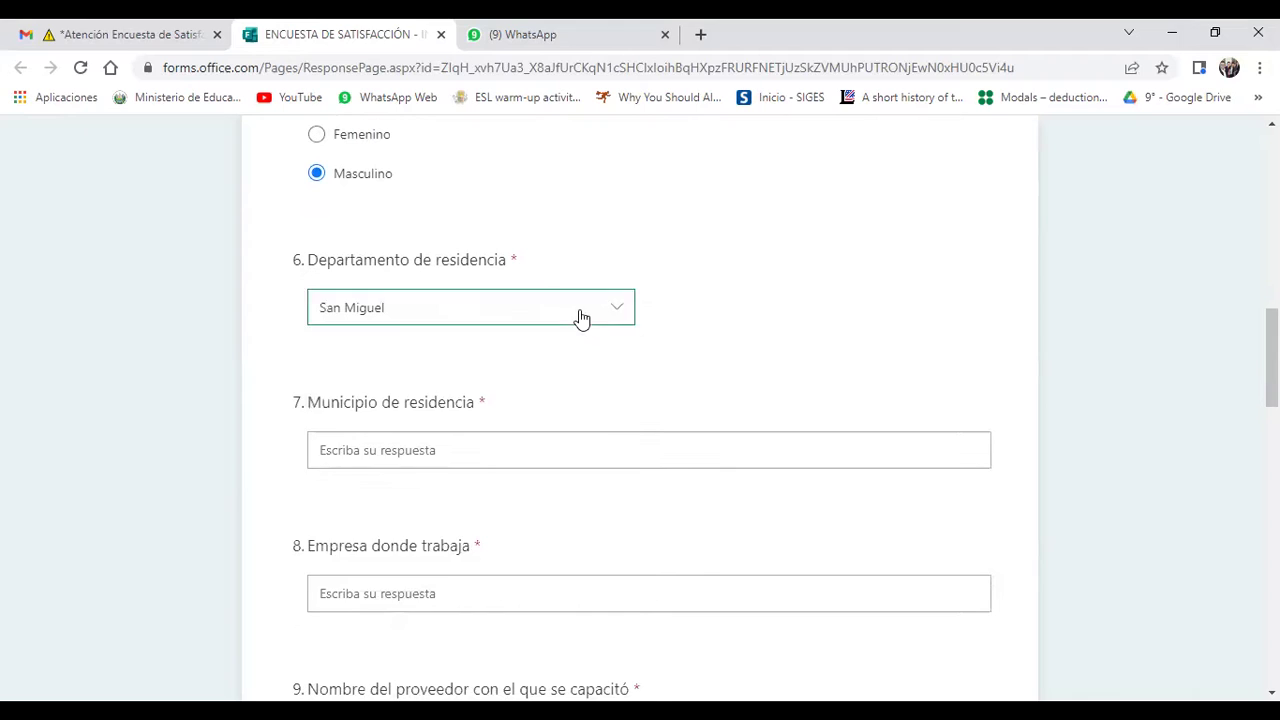
{"action": "left_click", "coordinate": [582, 318]}
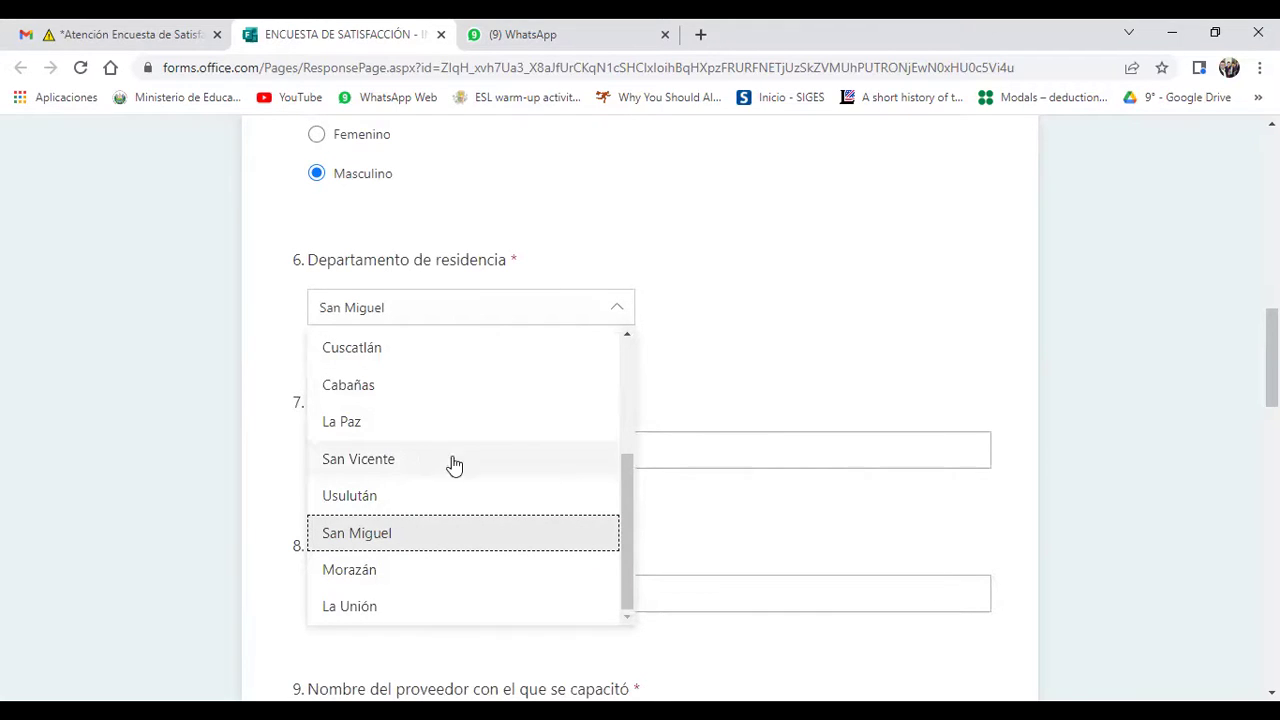
{"action": "left_click_drag", "start_coordinate": [626, 469], "coordinate": [610, 330]}
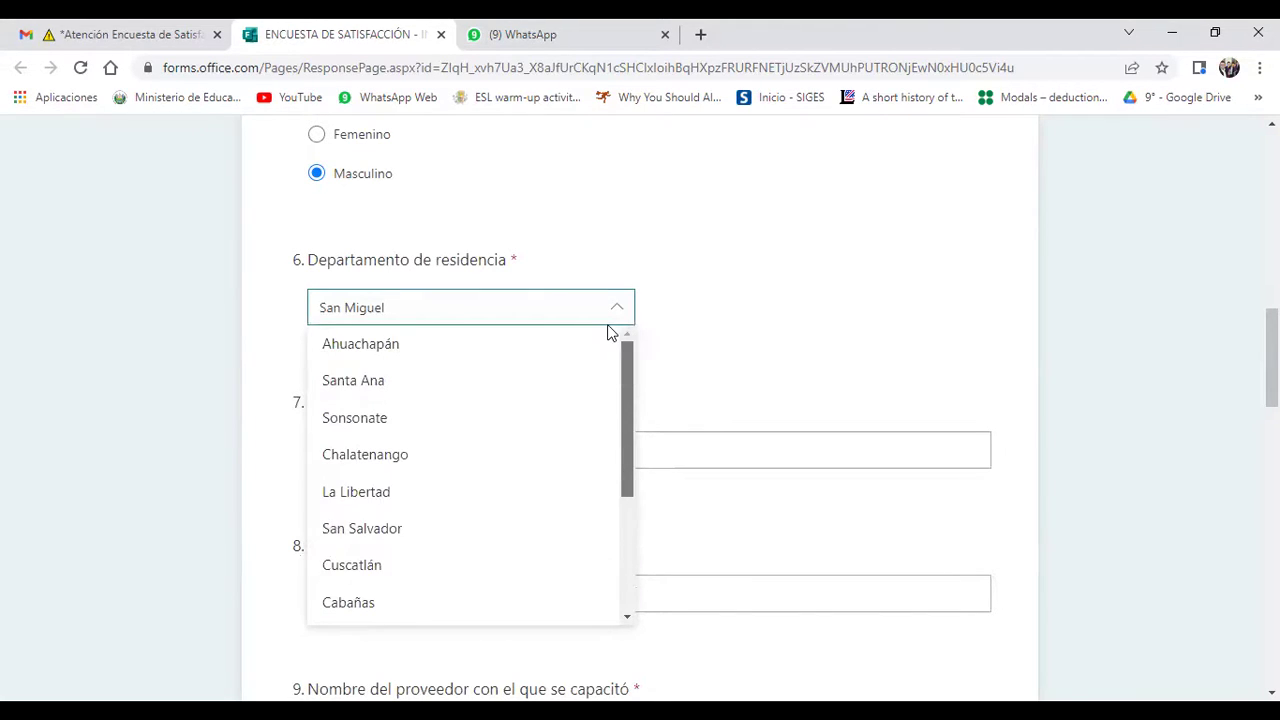
{"action": "left_click", "coordinate": [348, 529]}
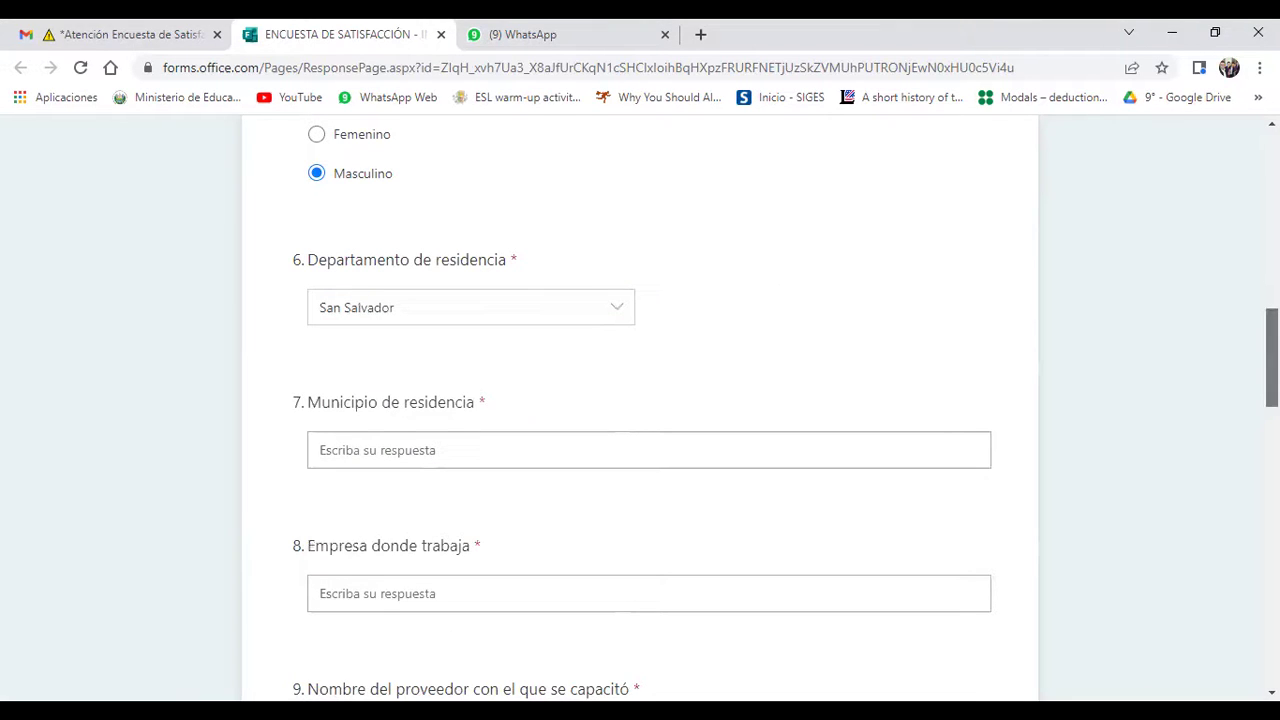
{"action": "scroll", "coordinate": [1272, 358], "scroll_direction": "down", "scroll_amount": 1}
{"action": "scroll", "coordinate": [1272, 358], "scroll_direction": "down", "scroll_amount": 1}
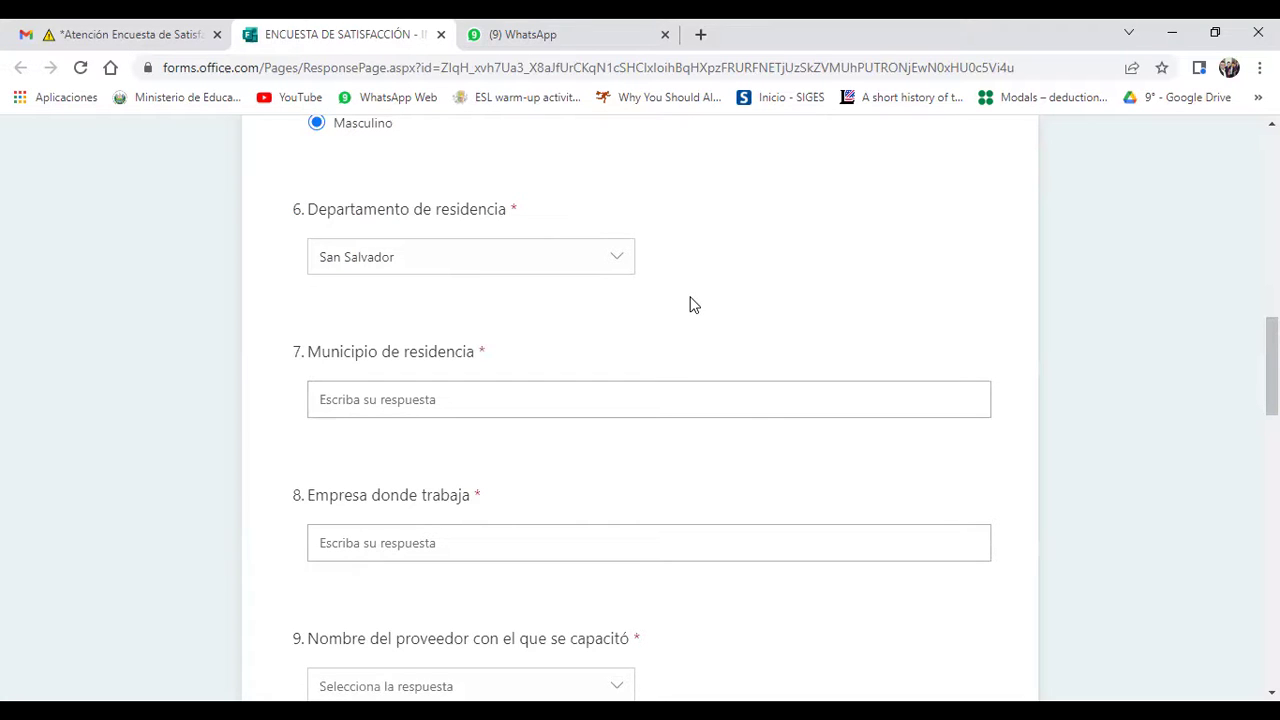
{"action": "left_click", "coordinate": [453, 390]}
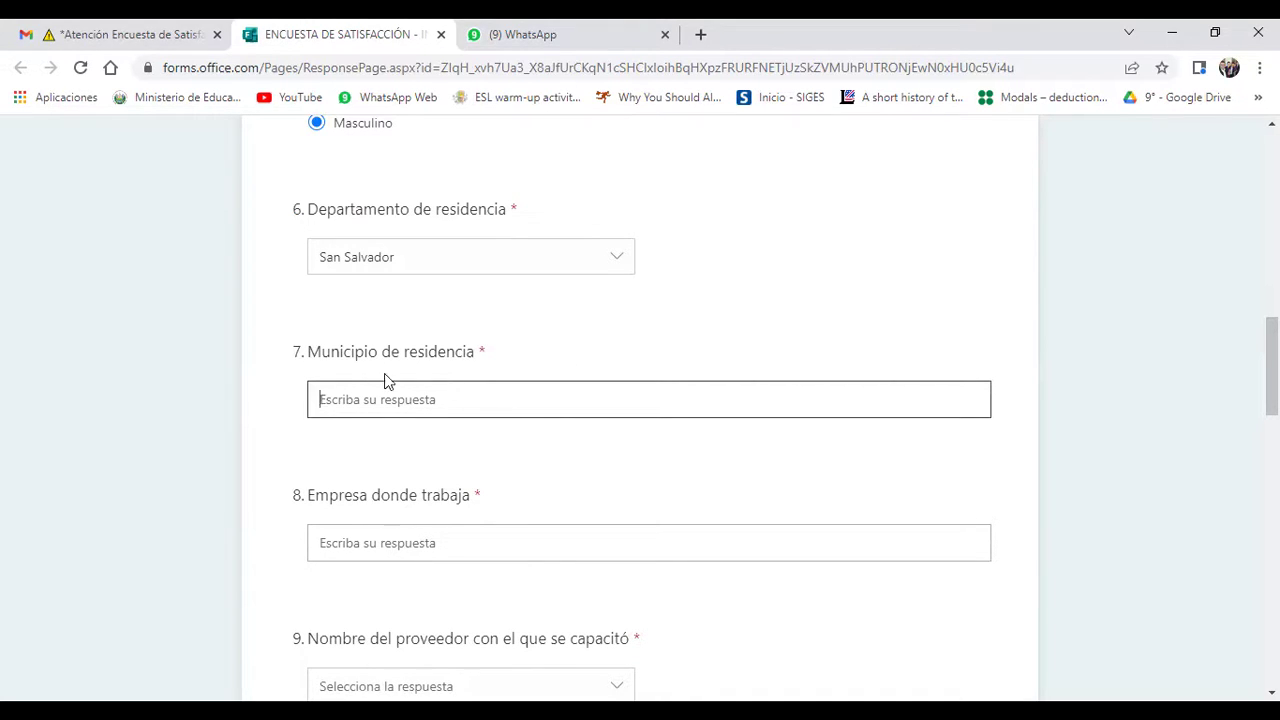
{"action": "left_click_drag", "start_coordinate": [295, 349], "coordinate": [489, 354]}
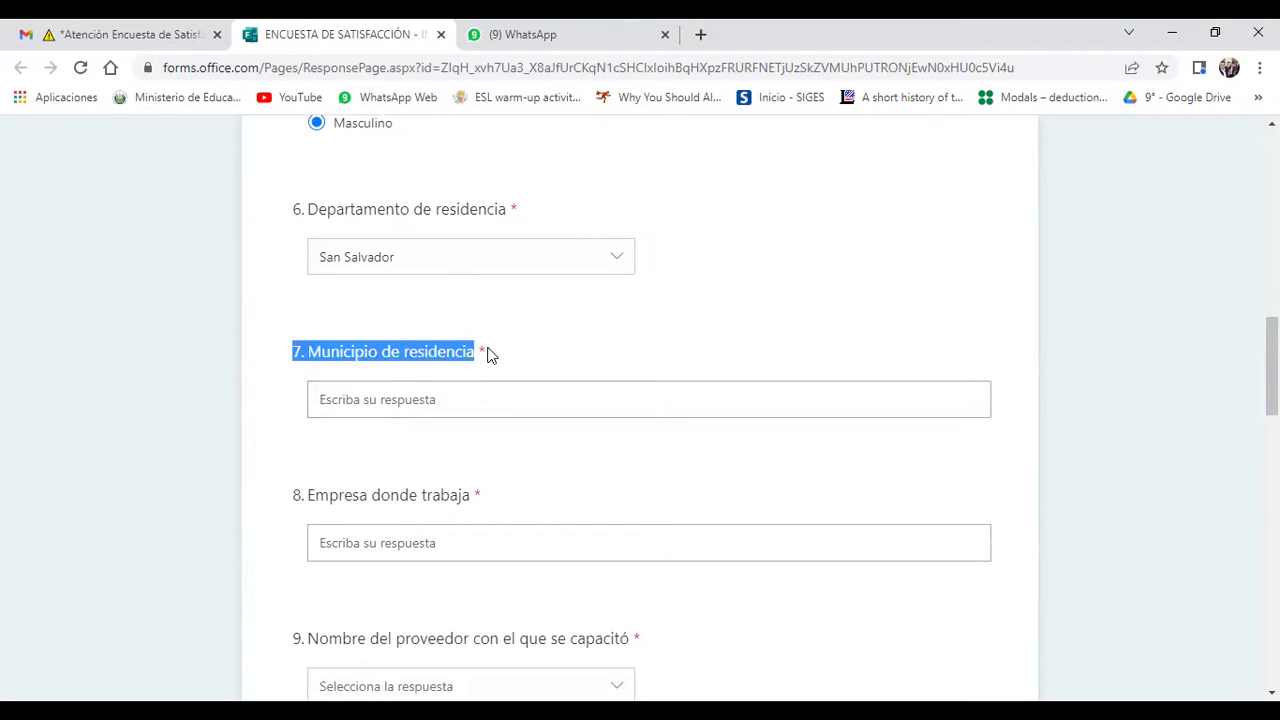
{"action": "left_click", "coordinate": [466, 392]}
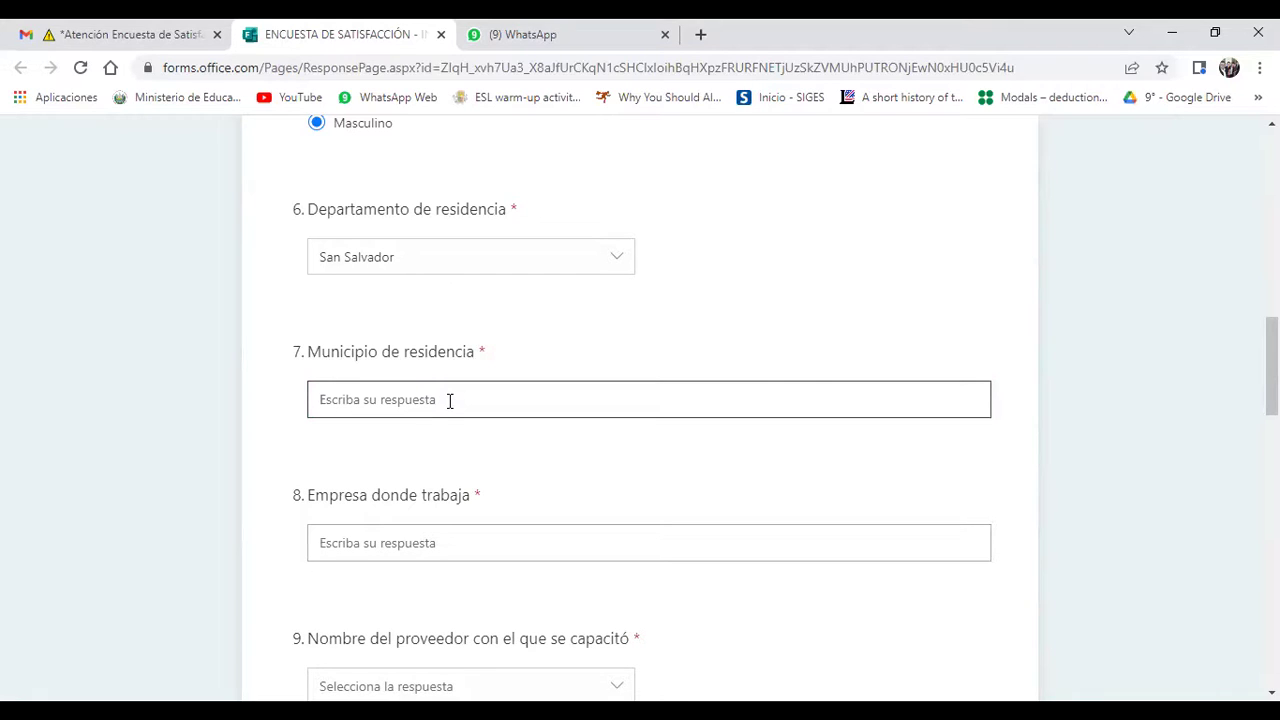
{"action": "left_click", "coordinate": [566, 515]}
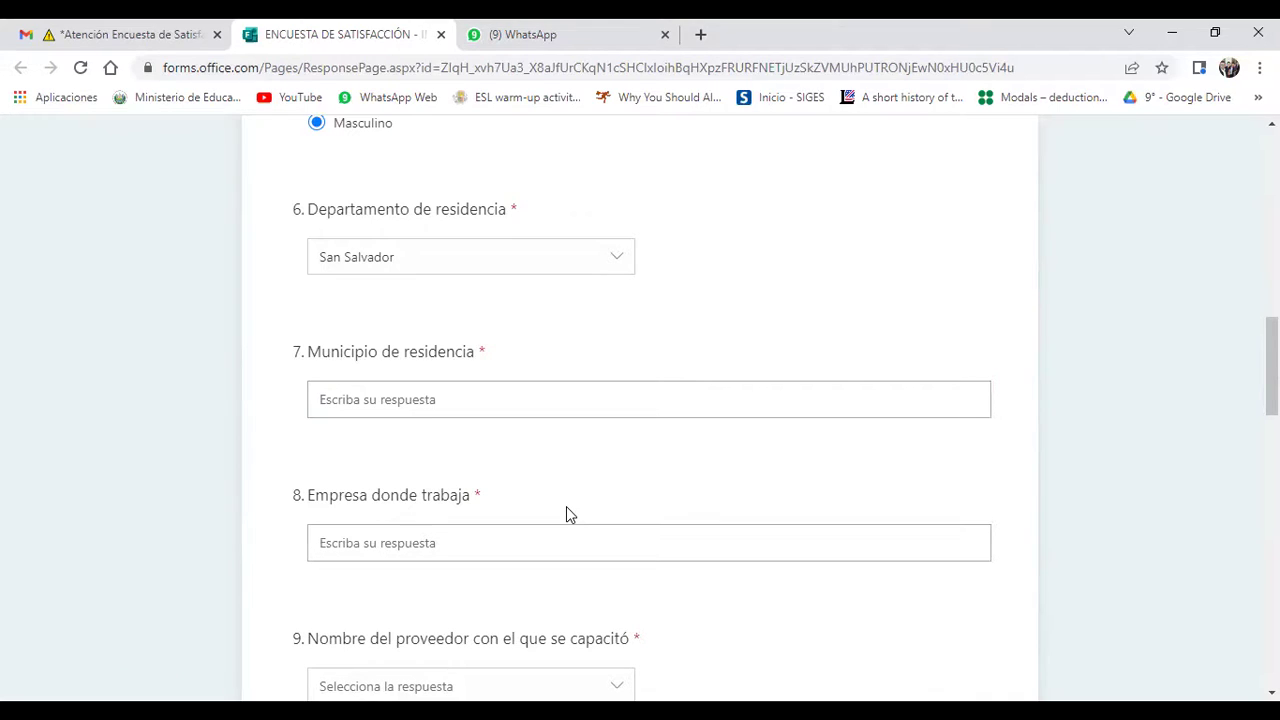
{"action": "left_click_drag", "start_coordinate": [1271, 366], "coordinate": [1271, 386]}
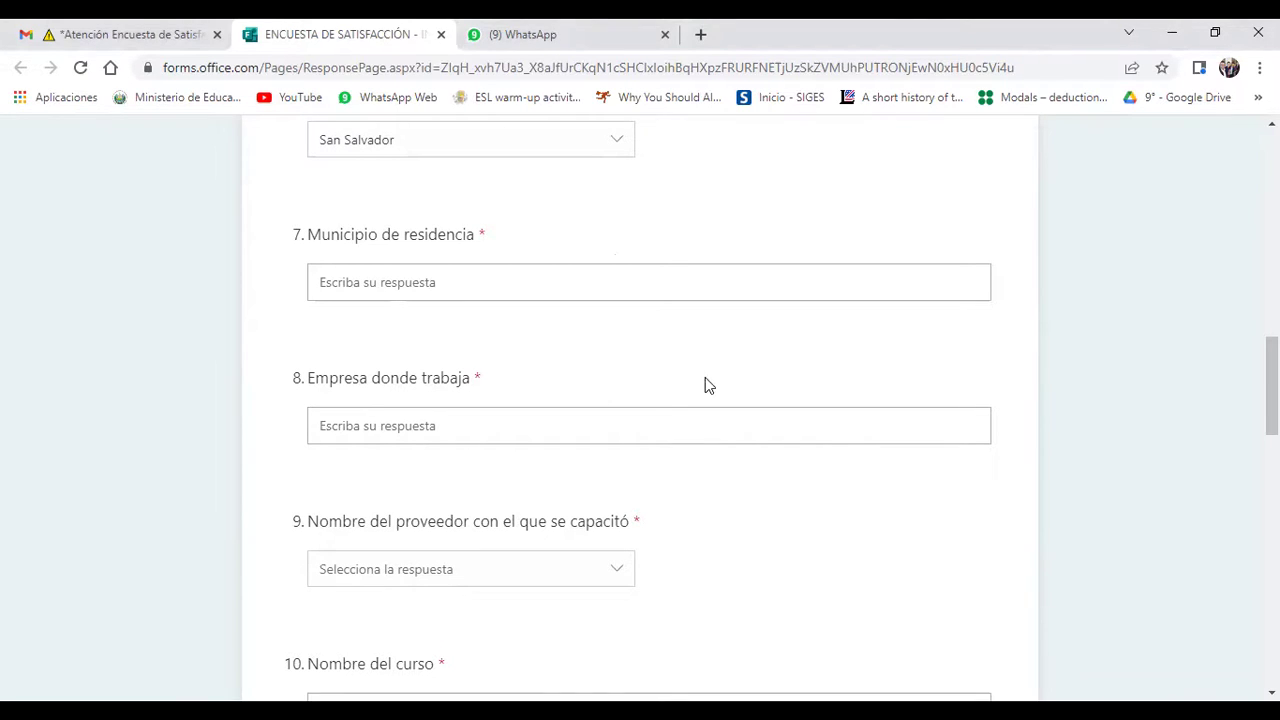
{"action": "left_click", "coordinate": [440, 288]}
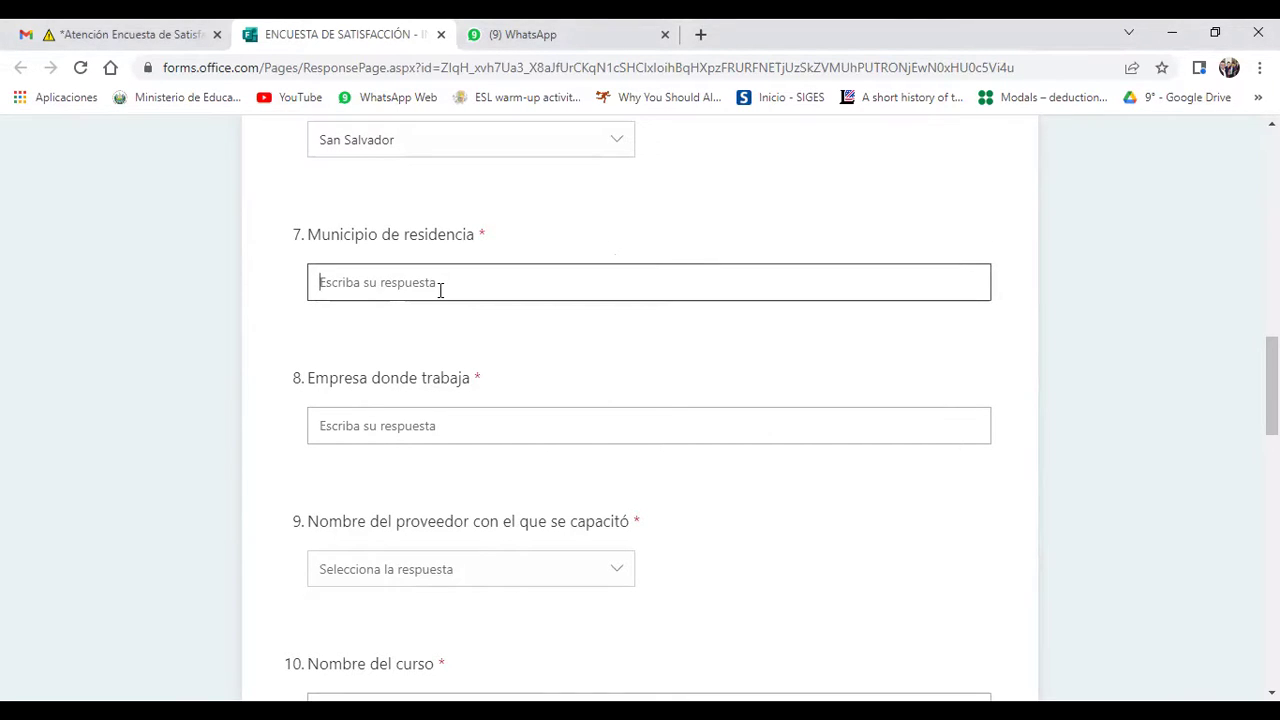
{"action": "left_click", "coordinate": [562, 377]}
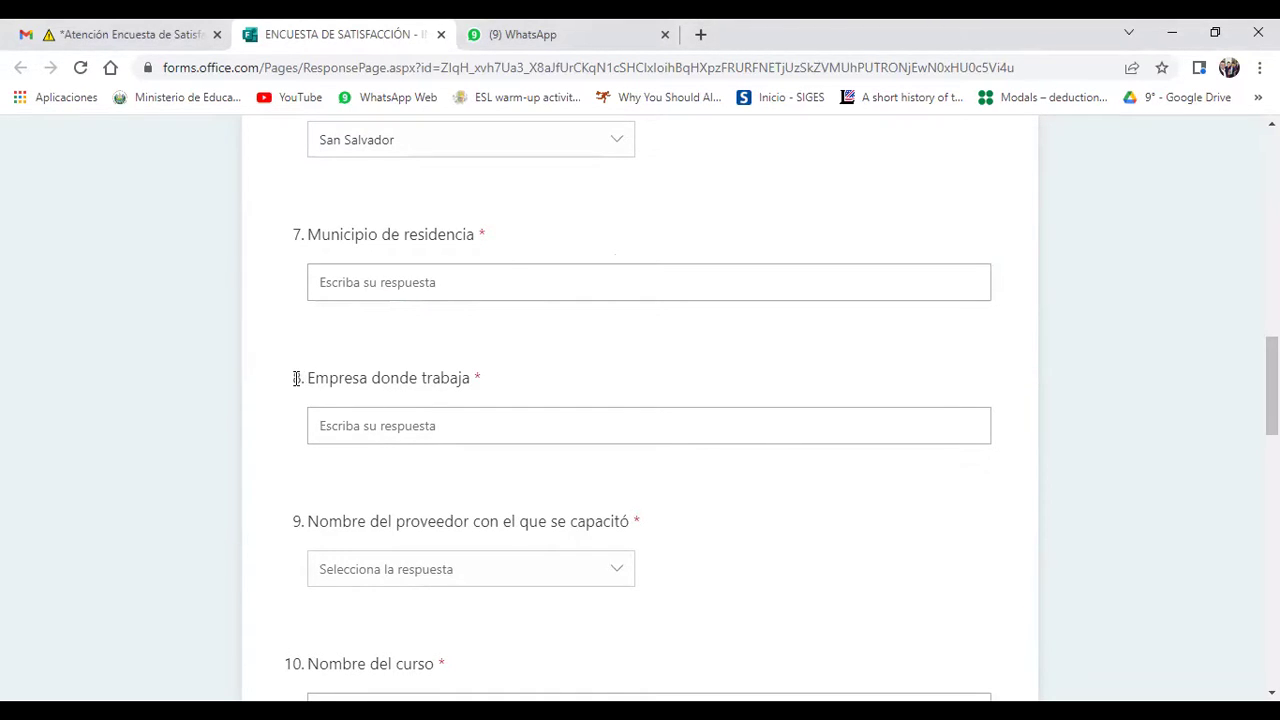
{"action": "left_click_drag", "start_coordinate": [296, 378], "coordinate": [486, 378]}
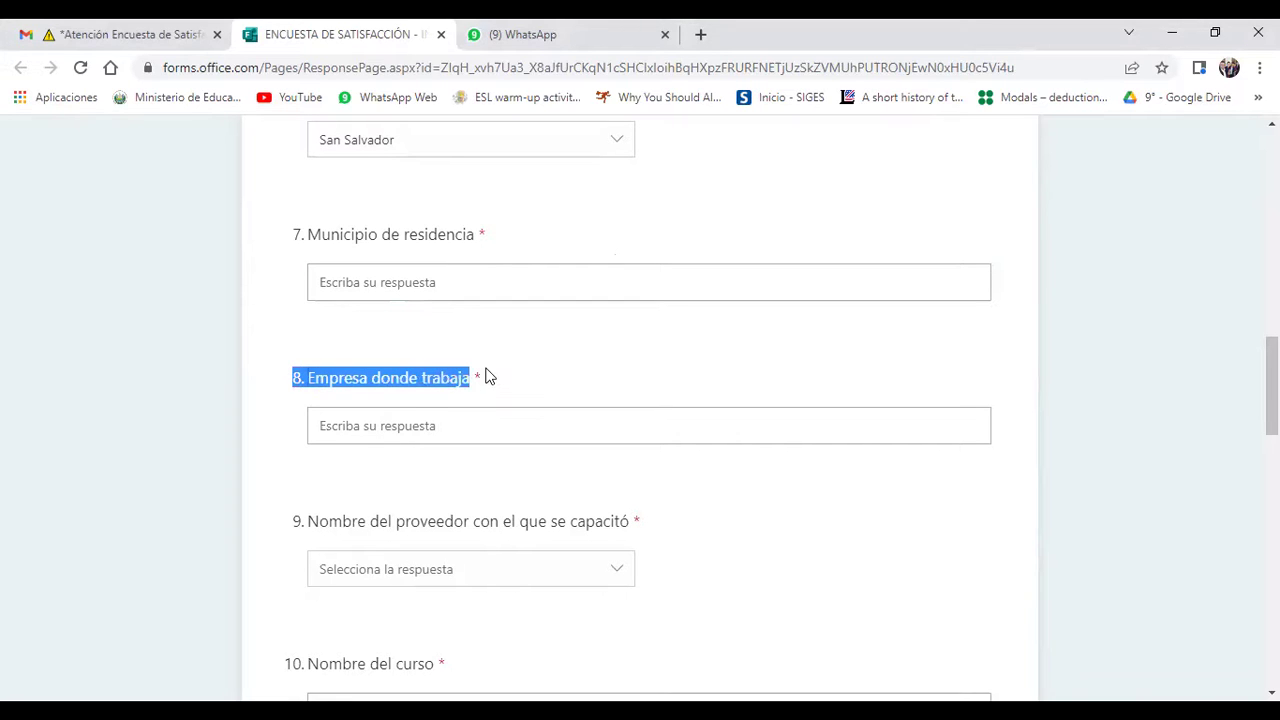
{"action": "left_click", "coordinate": [572, 368]}
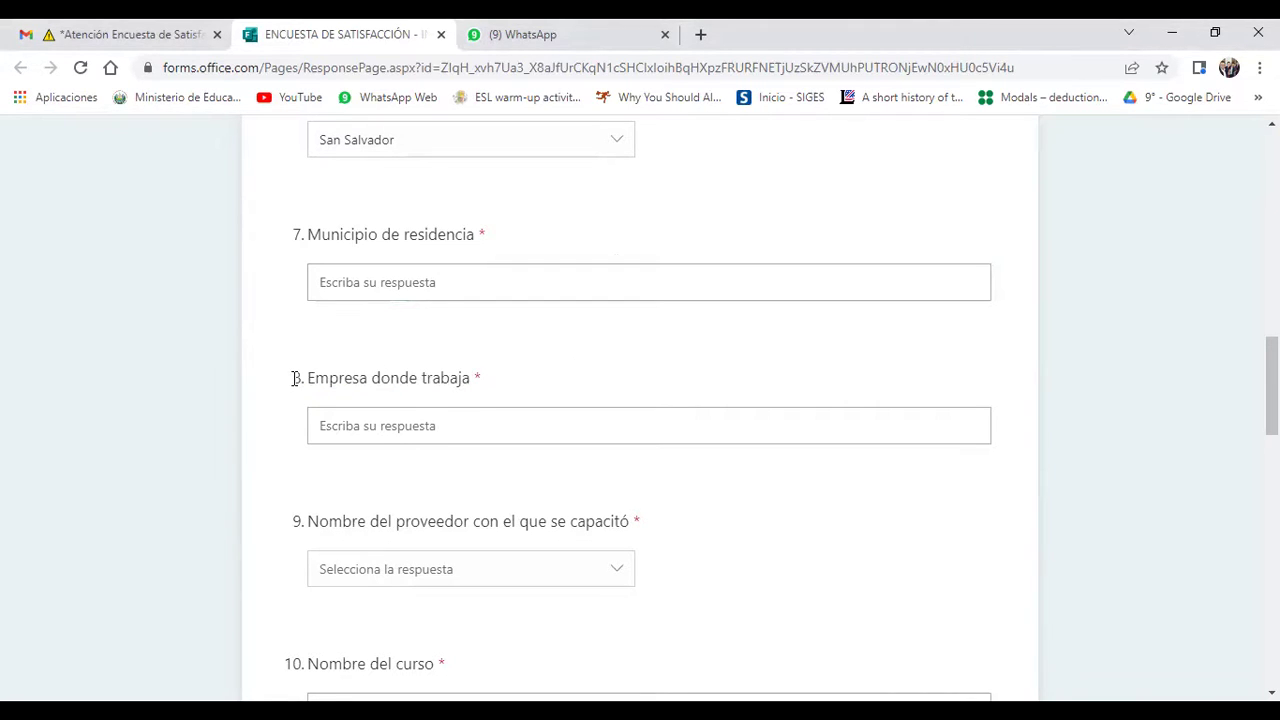
{"action": "left_click_drag", "start_coordinate": [296, 378], "coordinate": [469, 377]}
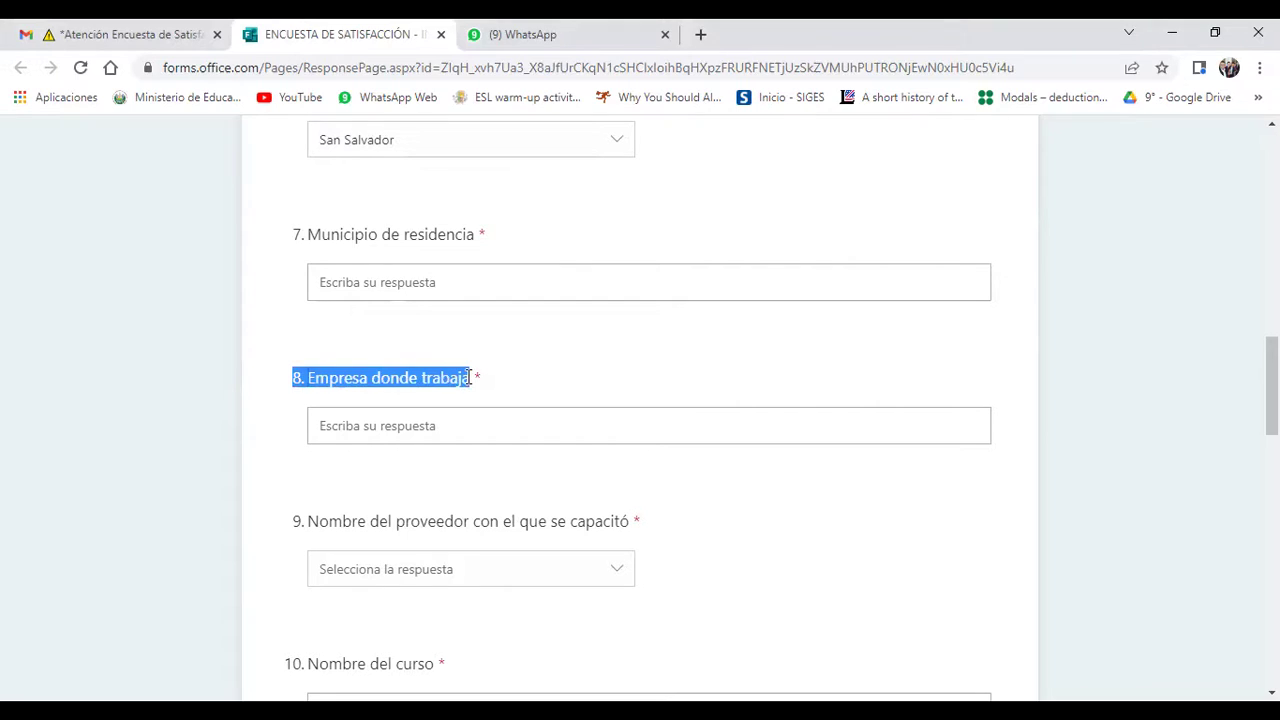
{"action": "left_click", "coordinate": [578, 372]}
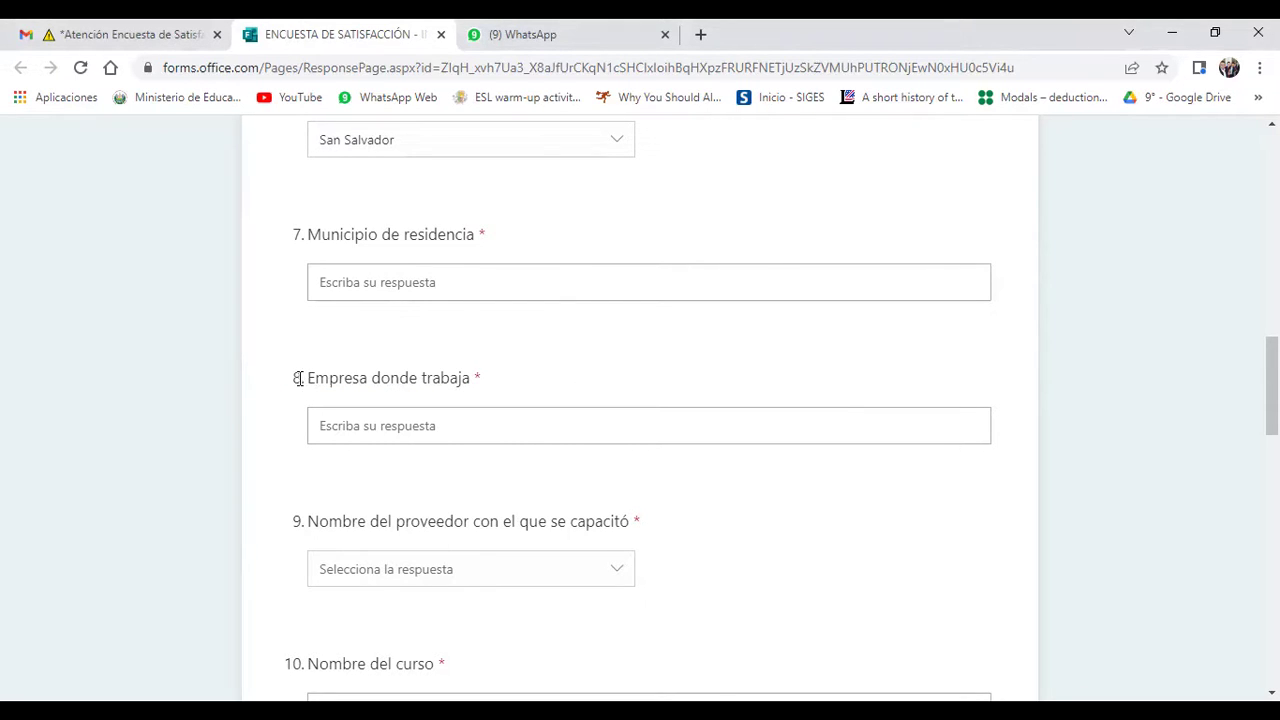
{"action": "left_click_drag", "start_coordinate": [297, 378], "coordinate": [471, 380]}
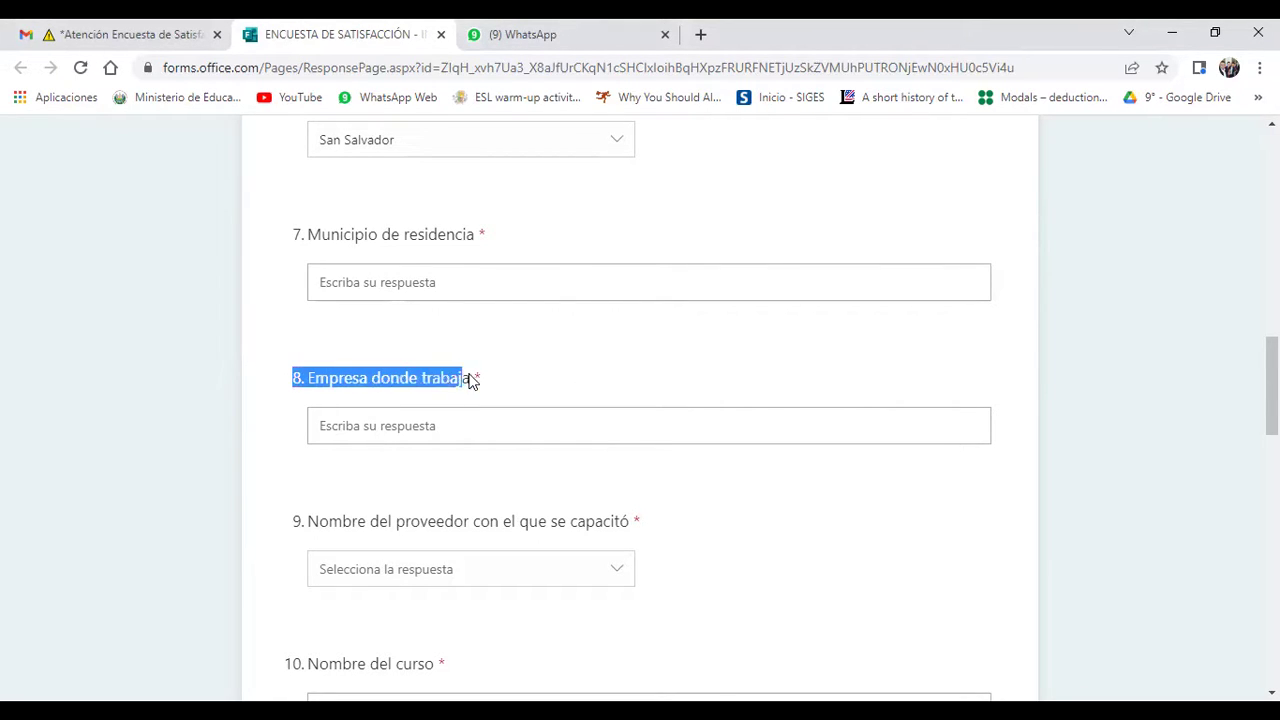
{"action": "left_click", "coordinate": [613, 372]}
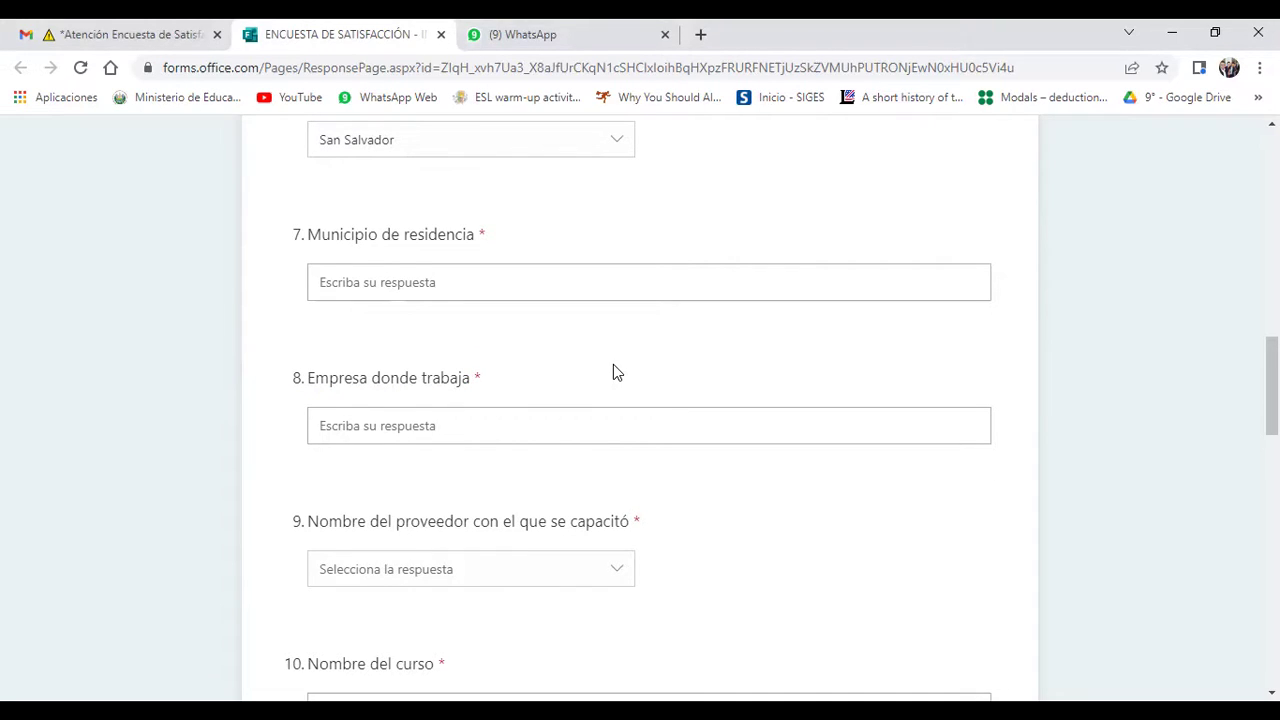
{"action": "left_click_drag", "start_coordinate": [297, 380], "coordinate": [475, 381]}
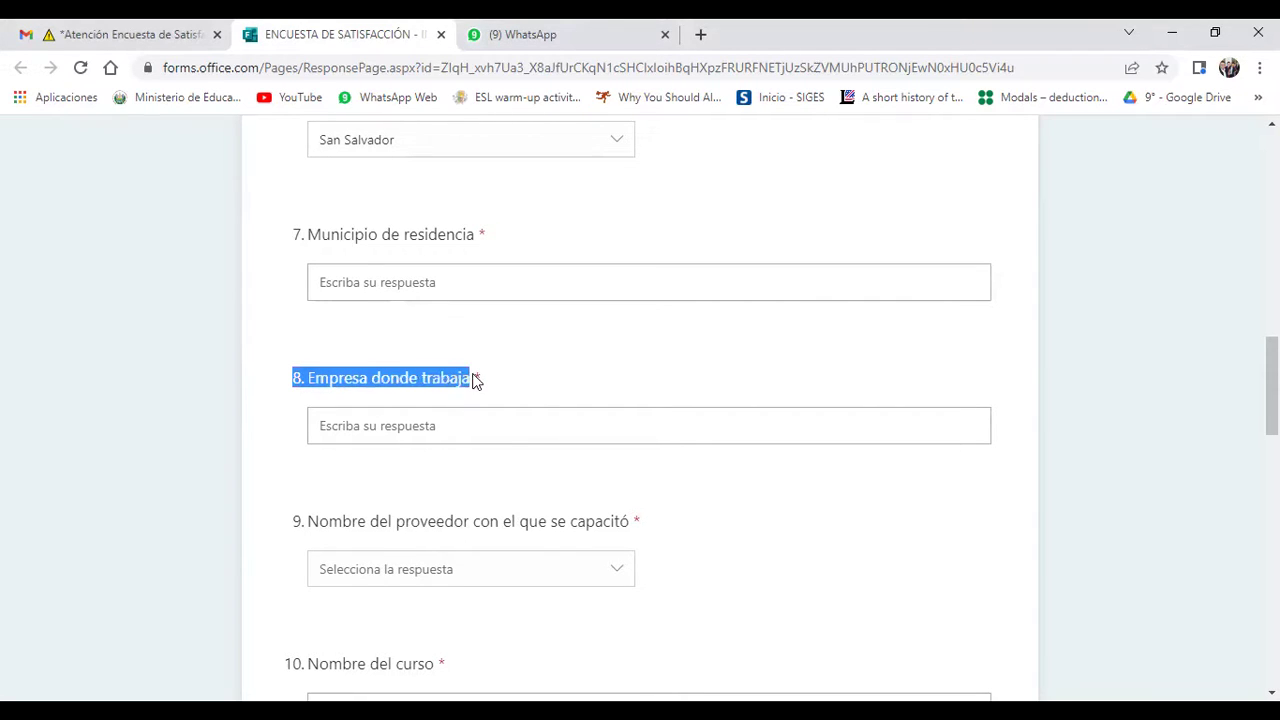
{"action": "left_click", "coordinate": [560, 382]}
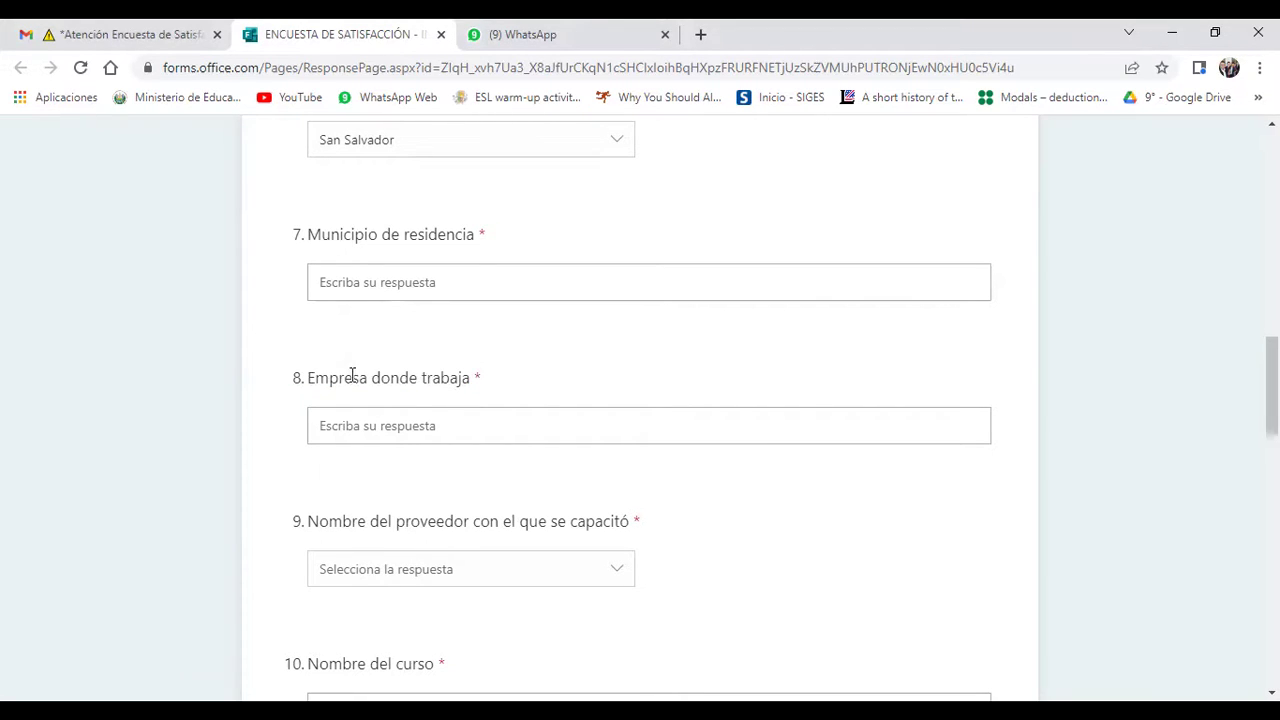
{"action": "left_click_drag", "start_coordinate": [375, 378], "coordinate": [478, 379]}
{"action": "left_click", "coordinate": [613, 374]}
{"action": "left_click_drag", "start_coordinate": [295, 378], "coordinate": [309, 377]}
{"action": "left_click", "coordinate": [634, 367]}
{"action": "left_click", "coordinate": [506, 429]}
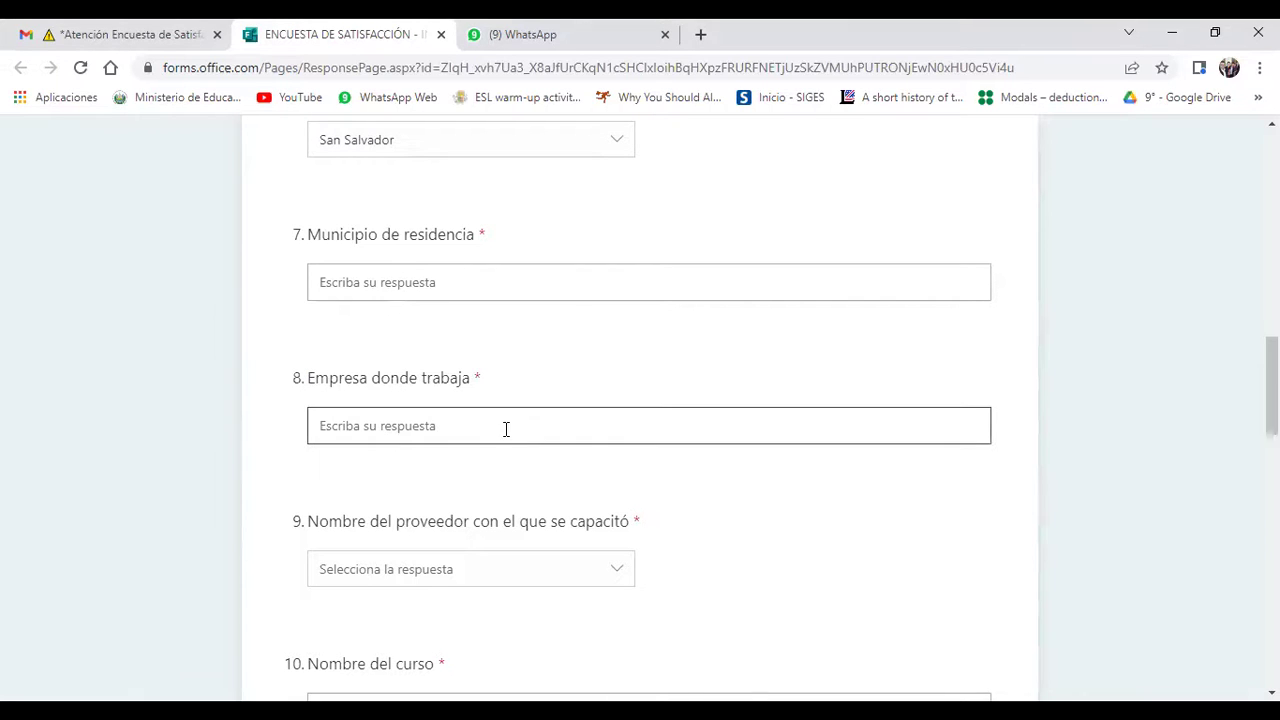
{"action": "left_click", "coordinate": [595, 358]}
{"action": "left_click", "coordinate": [525, 429]}
{"action": "left_click", "coordinate": [557, 377]}
{"action": "left_click", "coordinate": [470, 422]}
{"action": "left_click", "coordinate": [560, 372]}
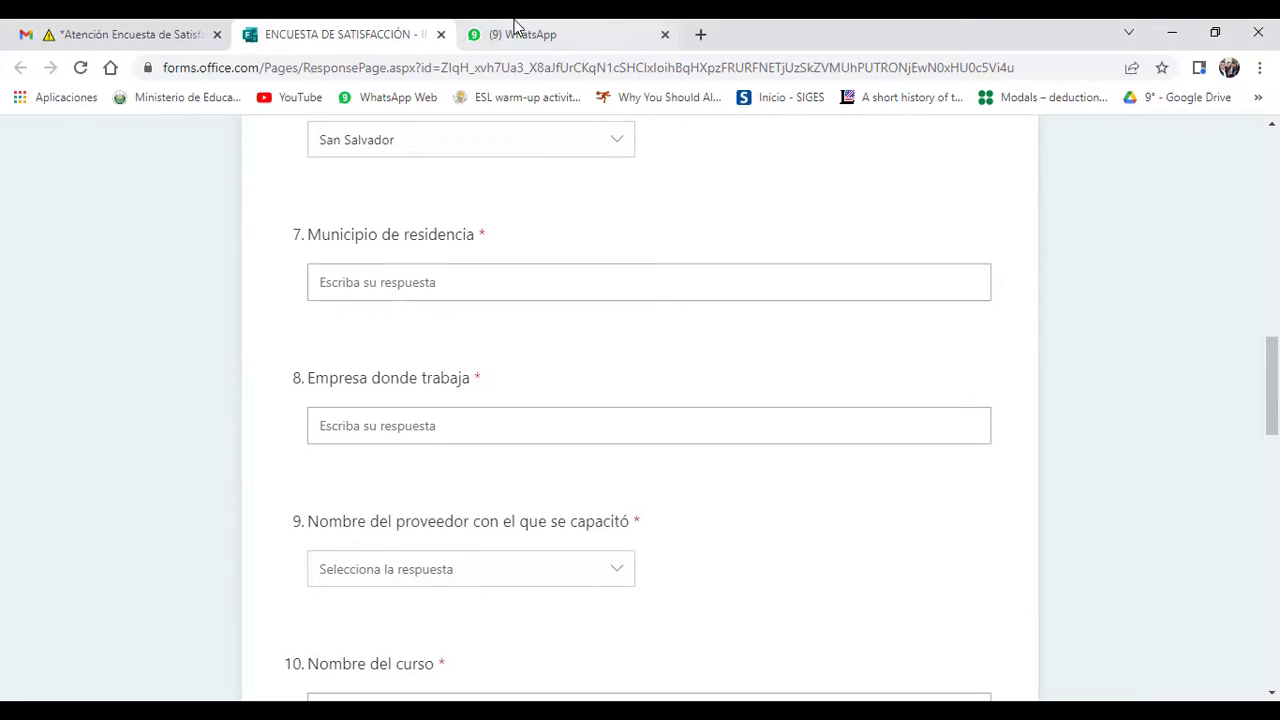
{"action": "left_click", "coordinate": [70, 26]}
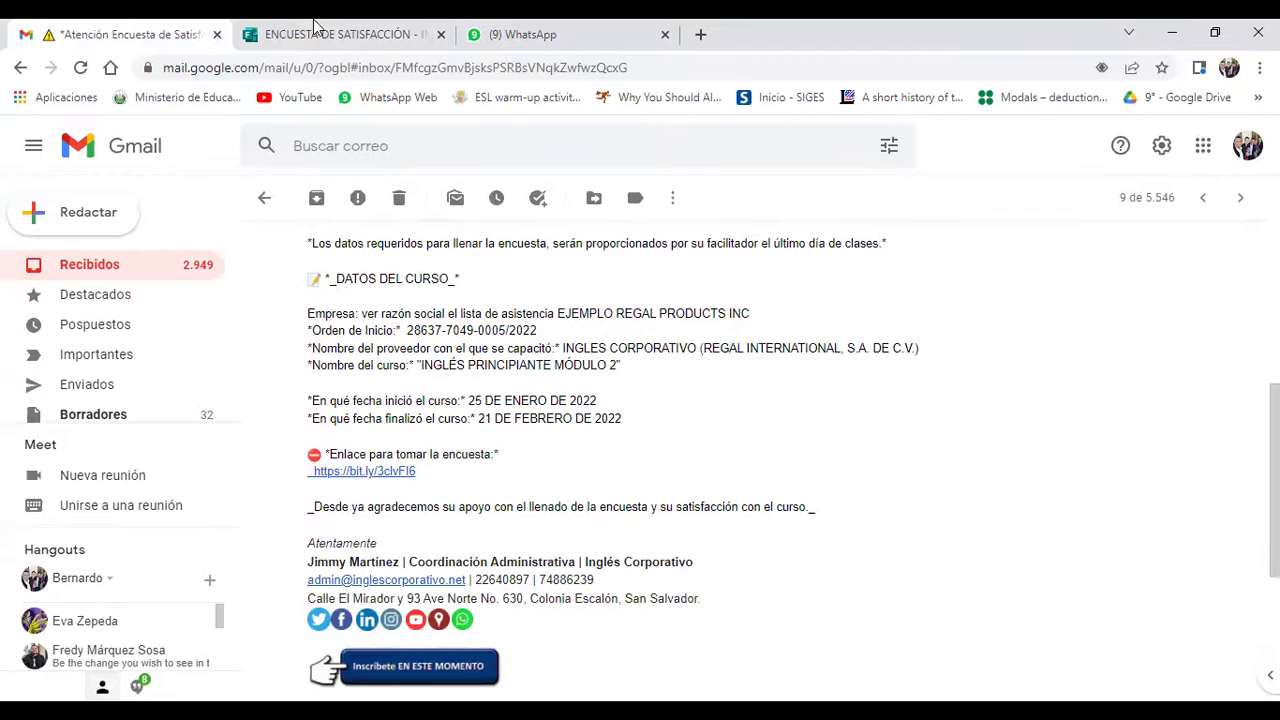
{"action": "left_click", "coordinate": [368, 25]}
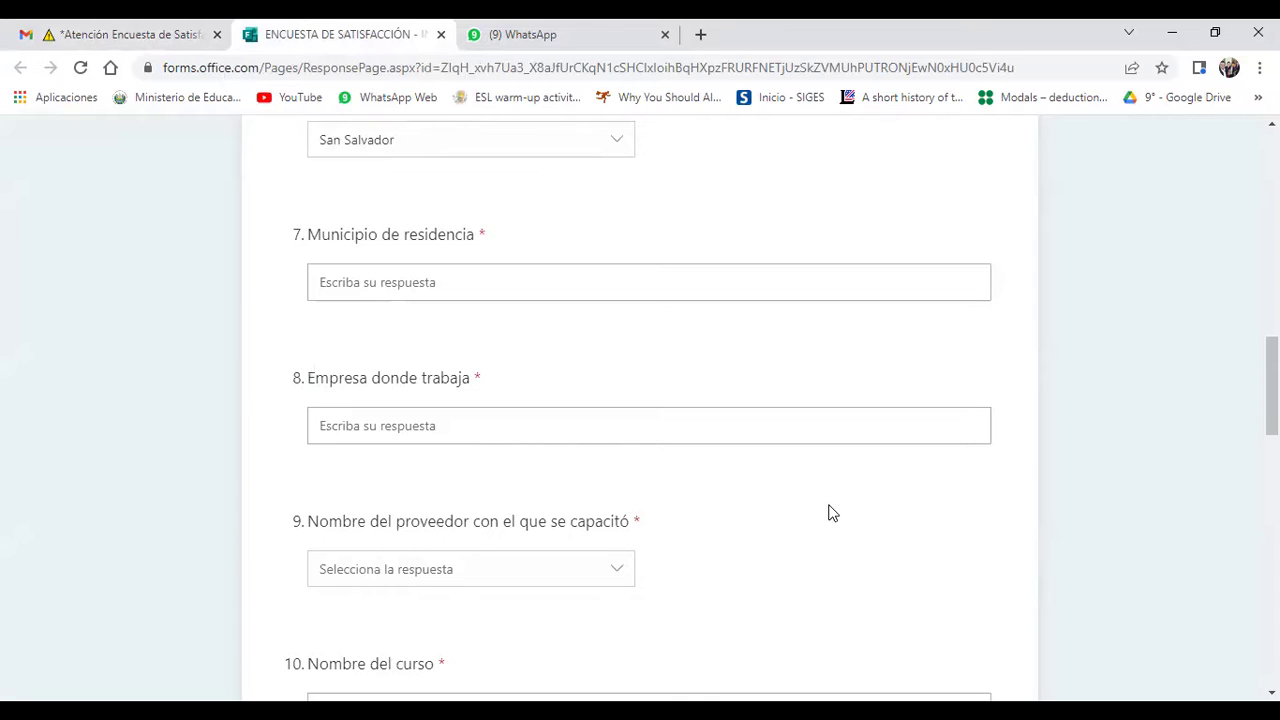
{"action": "left_click_drag", "start_coordinate": [294, 383], "coordinate": [480, 374]}
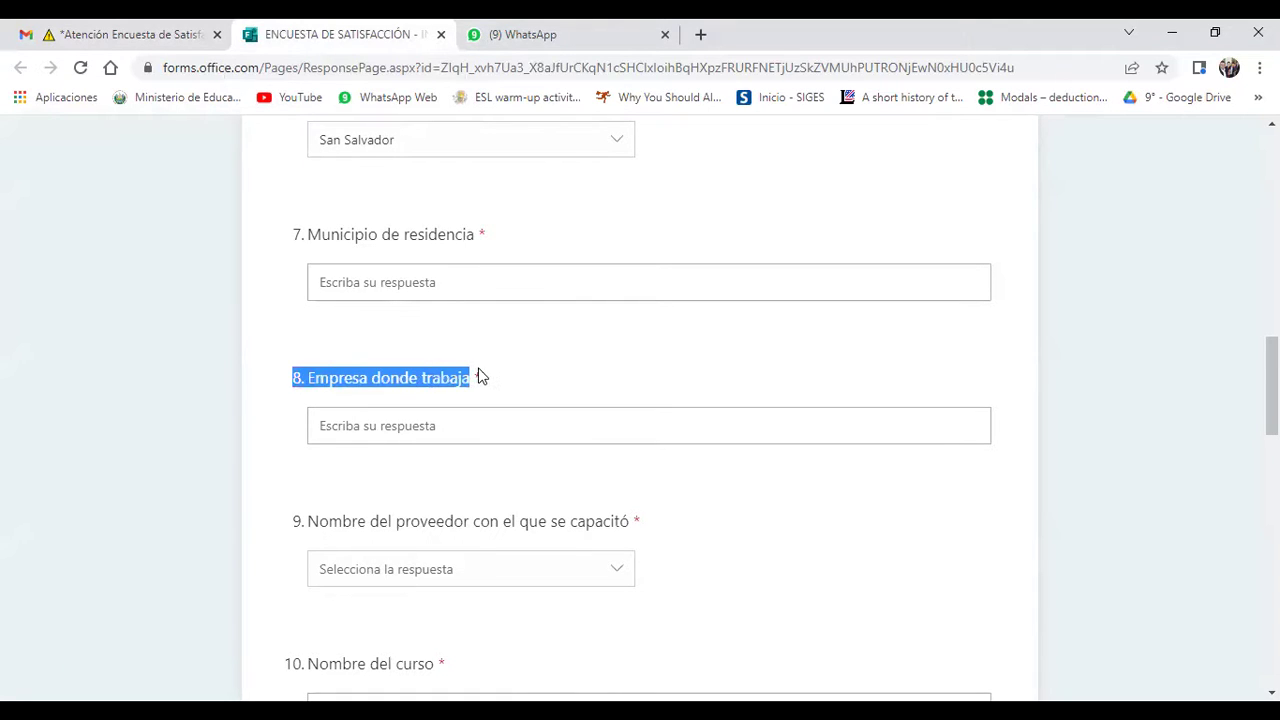
{"action": "left_click", "coordinate": [592, 360]}
{"action": "left_click", "coordinate": [482, 429]}
{"action": "left_click", "coordinate": [583, 357]}
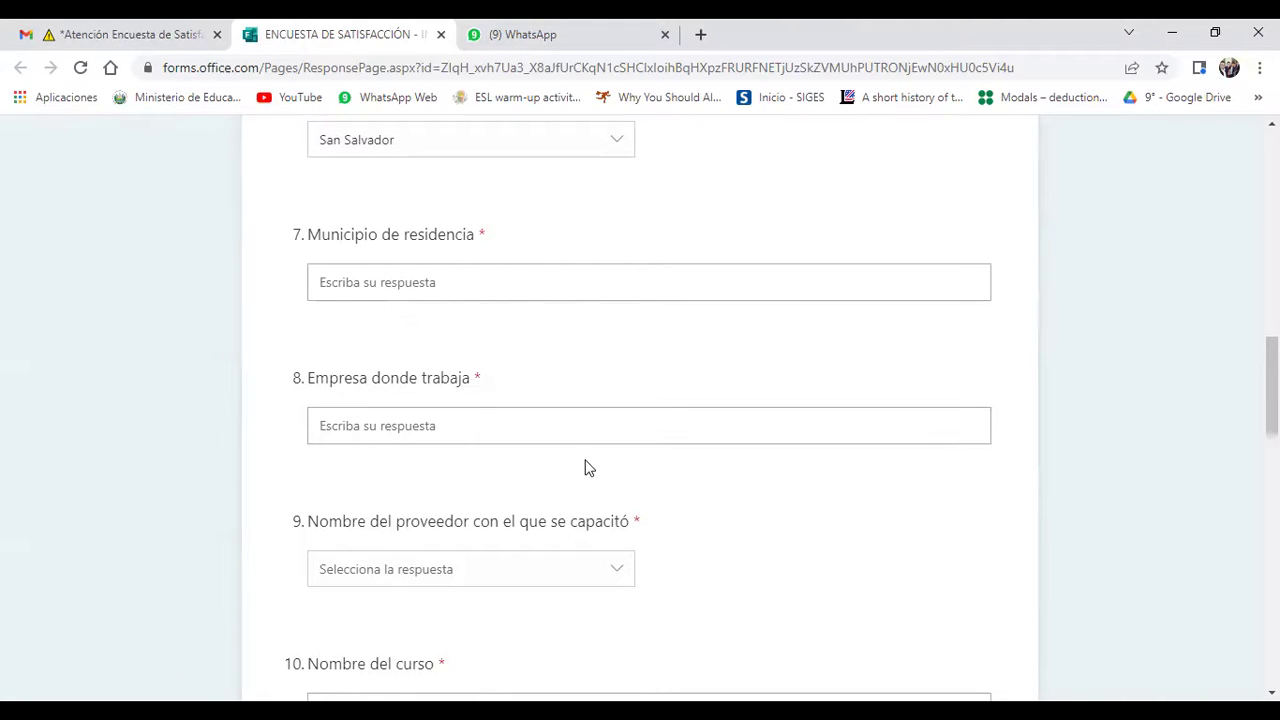
{"action": "double_click", "coordinate": [297, 521]}
{"action": "left_click", "coordinate": [466, 484]}
{"action": "scroll", "coordinate": [671, 541], "scroll_direction": "down", "scroll_amount": 4}
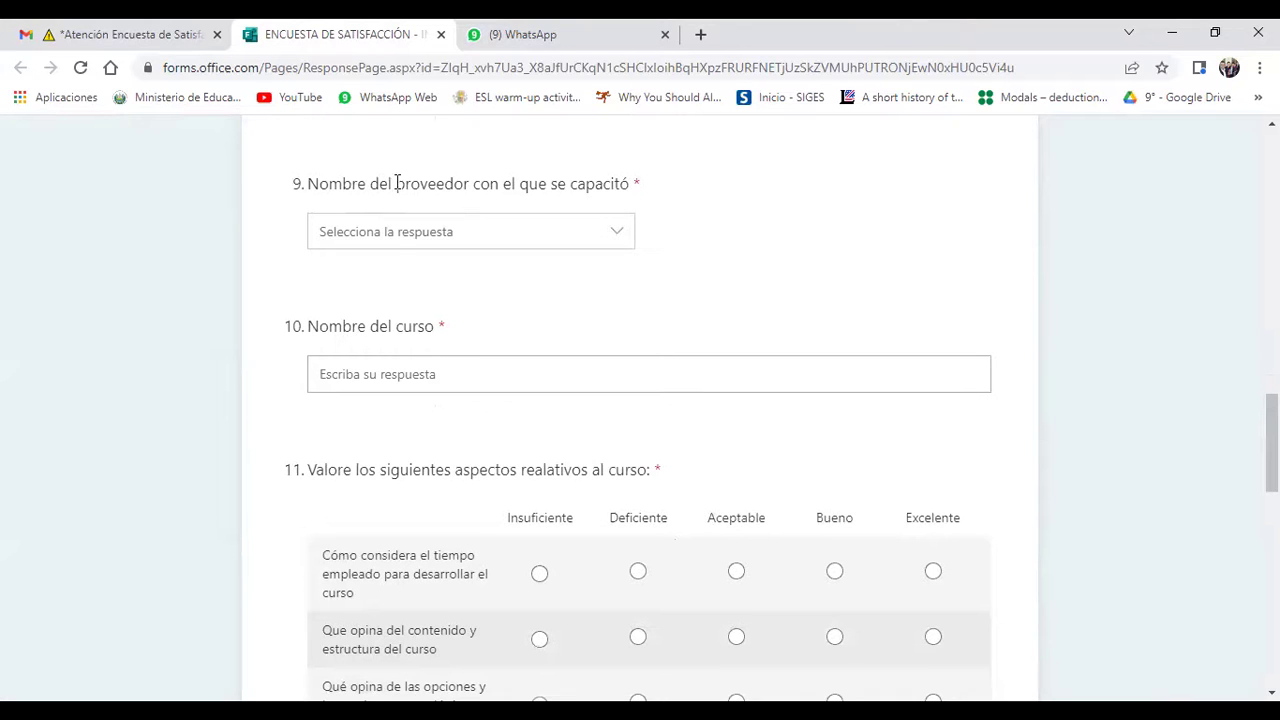
Step: Choose INGLES CORPORATIVO (REGAL INTERNATIONAL, S.A. DE C.V.) from the question 9 provider dropdown
{"action": "left_click", "coordinate": [608, 232]}
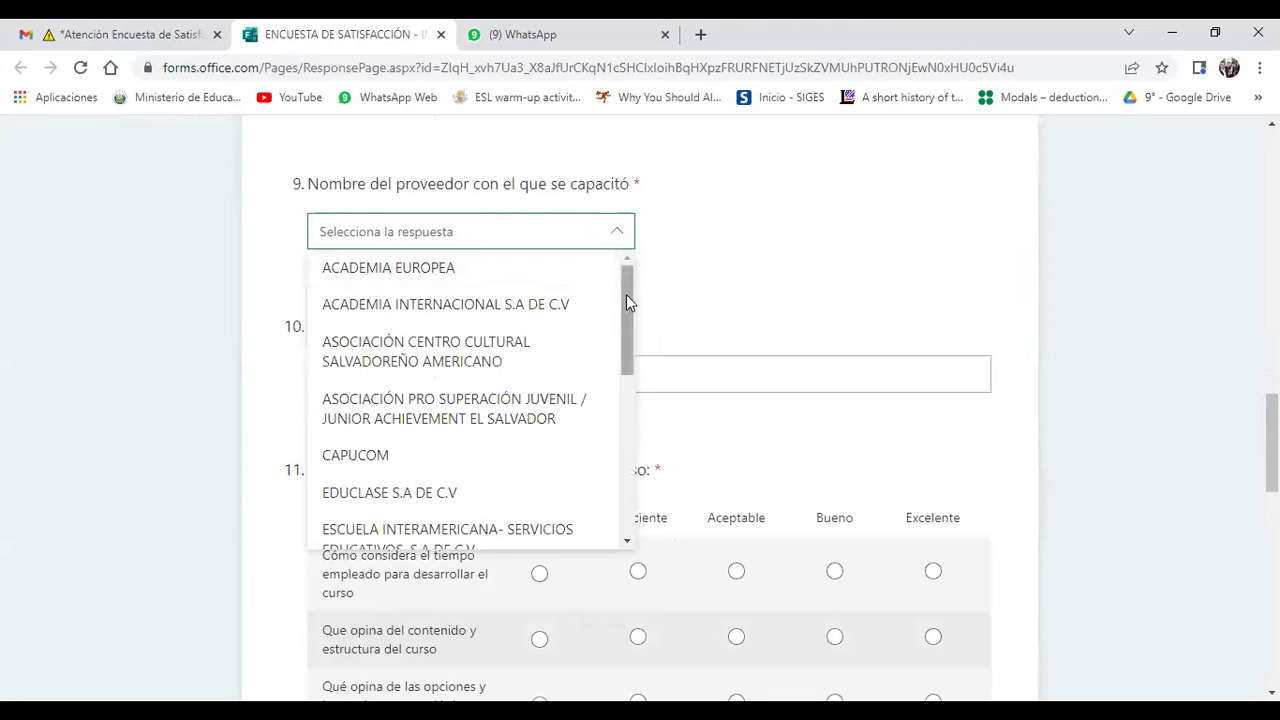
{"action": "left_click_drag", "start_coordinate": [627, 303], "coordinate": [634, 380]}
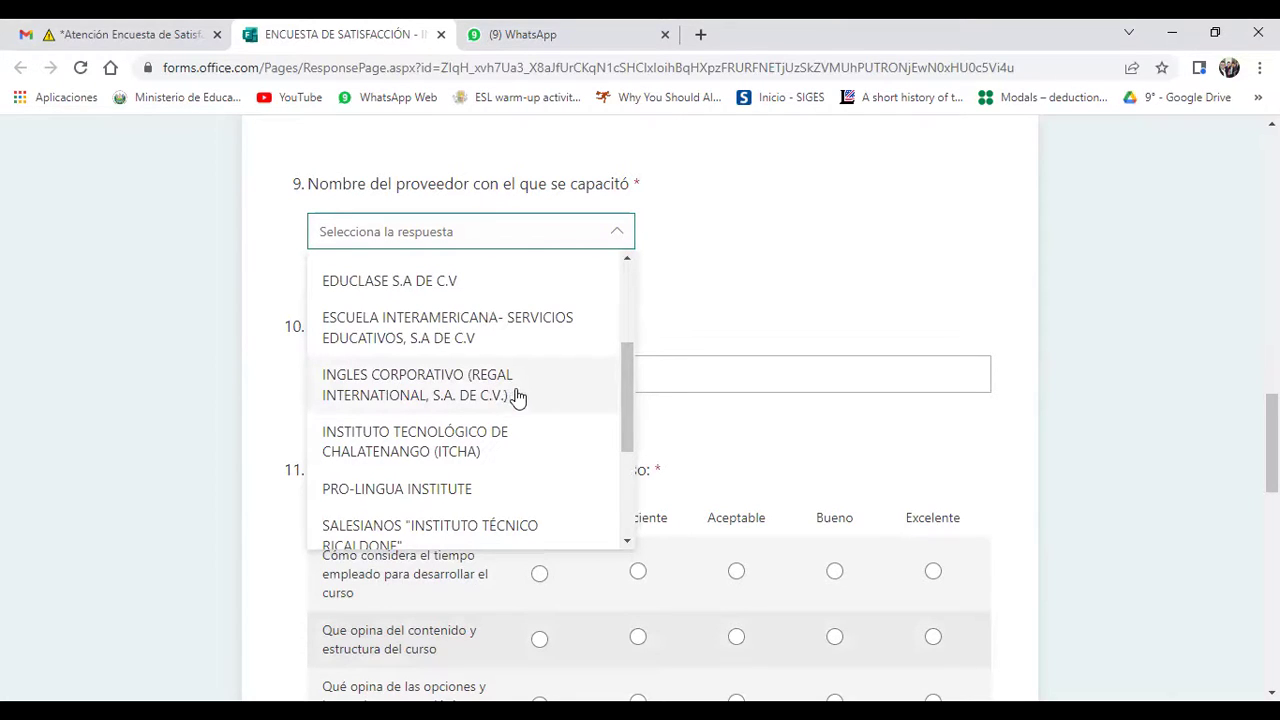
{"action": "left_click", "coordinate": [462, 400]}
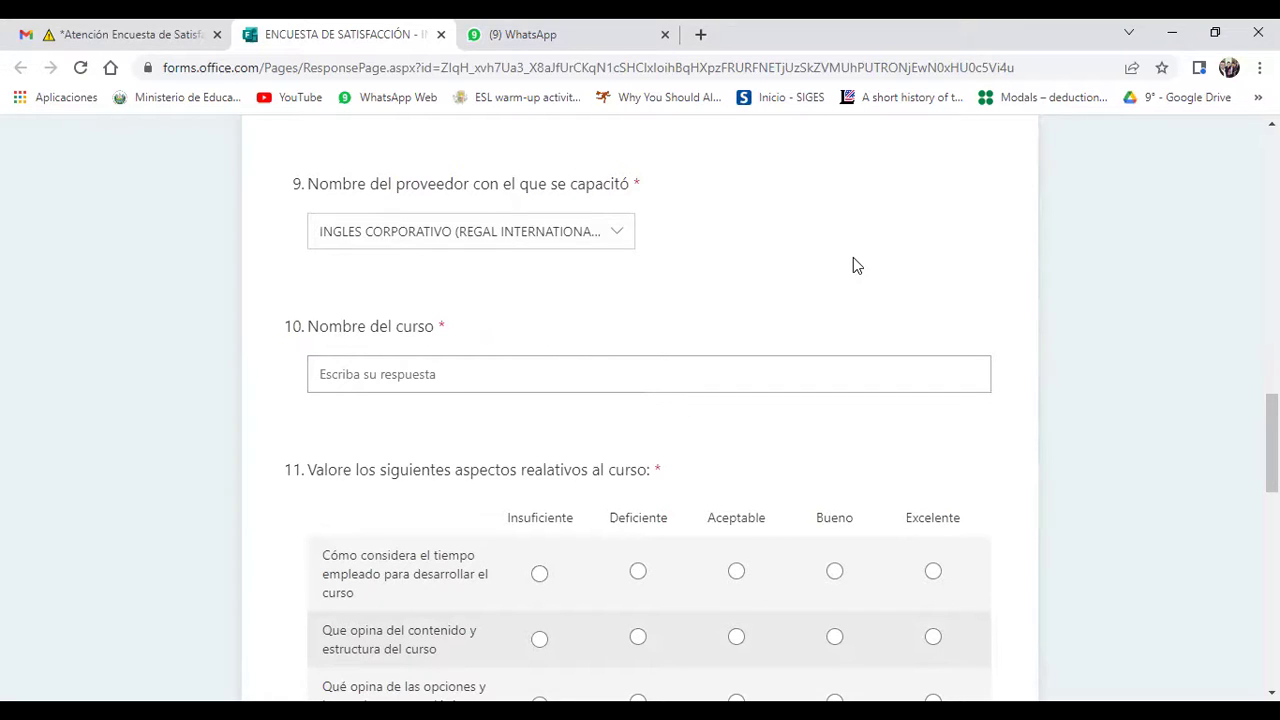
{"action": "scroll", "coordinate": [853, 265], "scroll_direction": "down", "scroll_amount": 1}
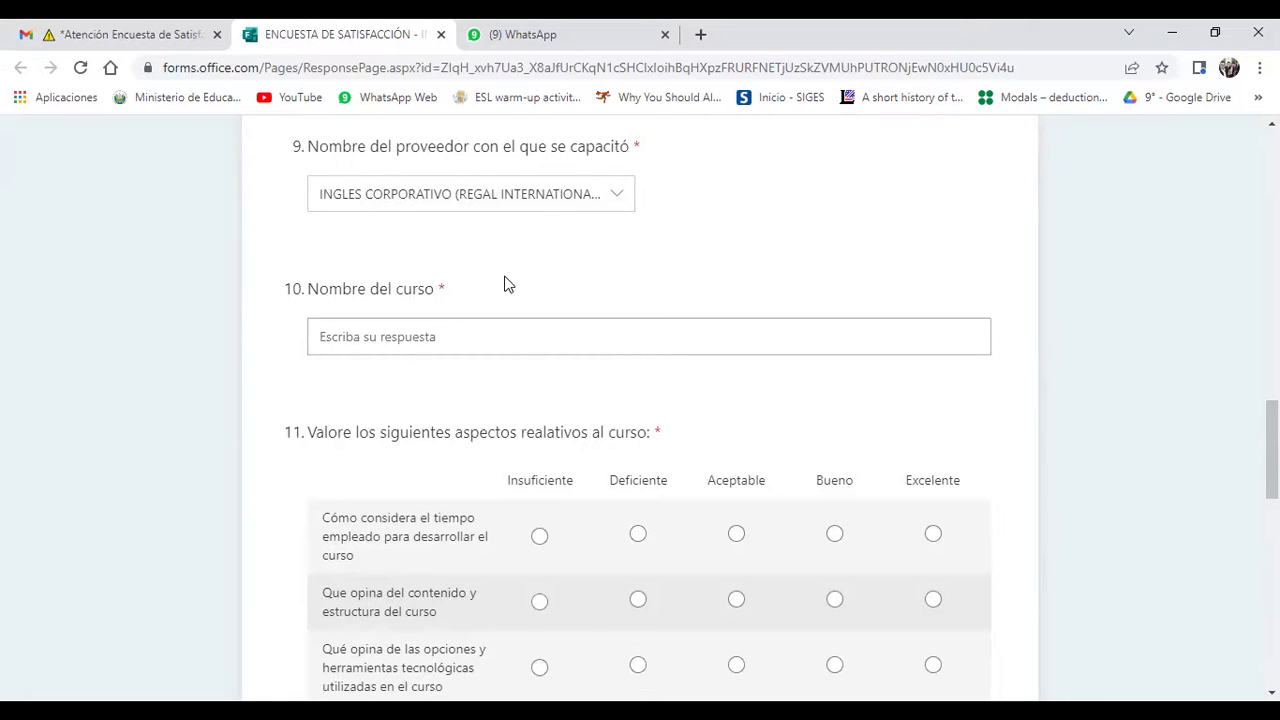
{"action": "scroll", "coordinate": [505, 285], "scroll_direction": "up", "scroll_amount": 1}
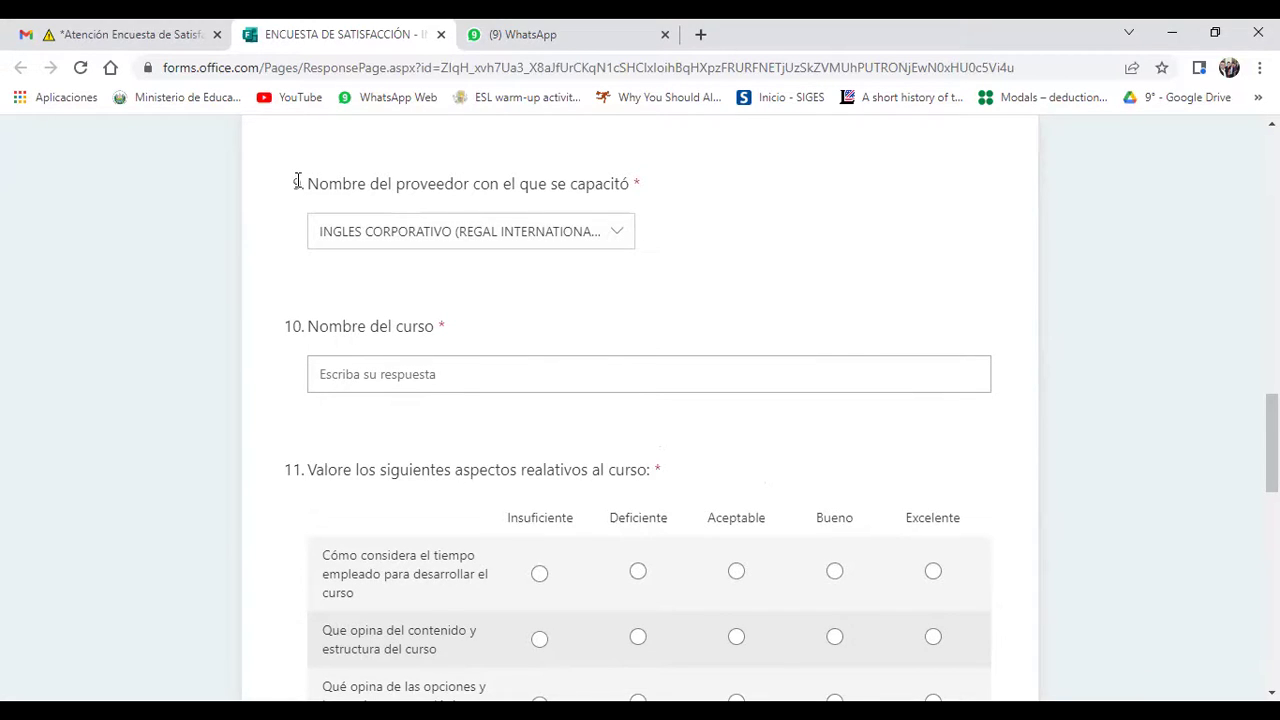
{"action": "left_click_drag", "start_coordinate": [316, 181], "coordinate": [643, 190]}
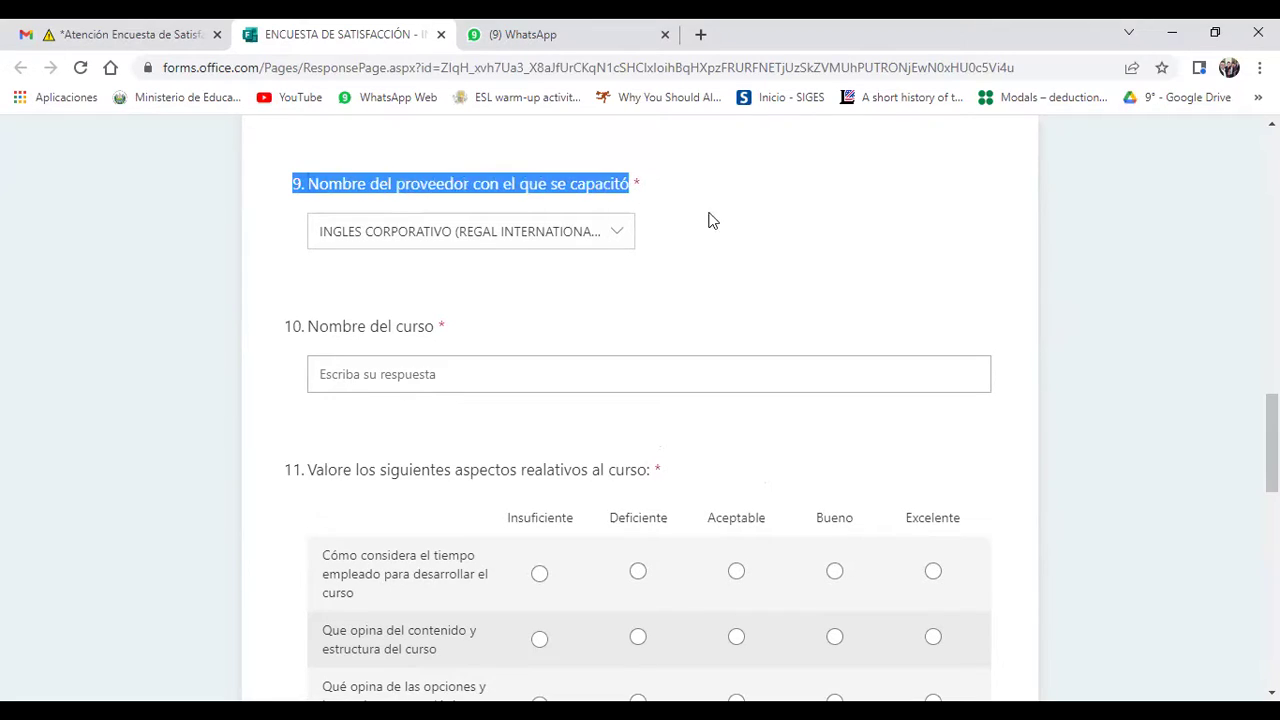
{"action": "left_click", "coordinate": [757, 242]}
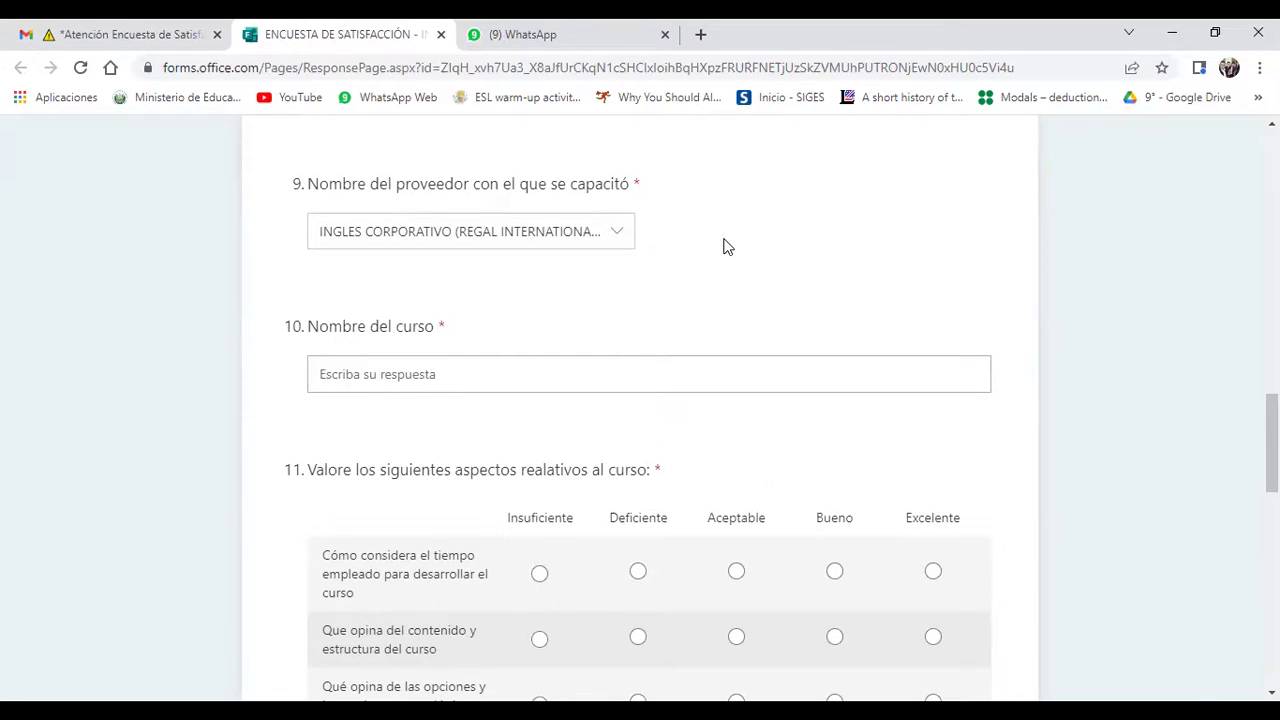
{"action": "scroll", "coordinate": [727, 247], "scroll_direction": "down", "scroll_amount": 1}
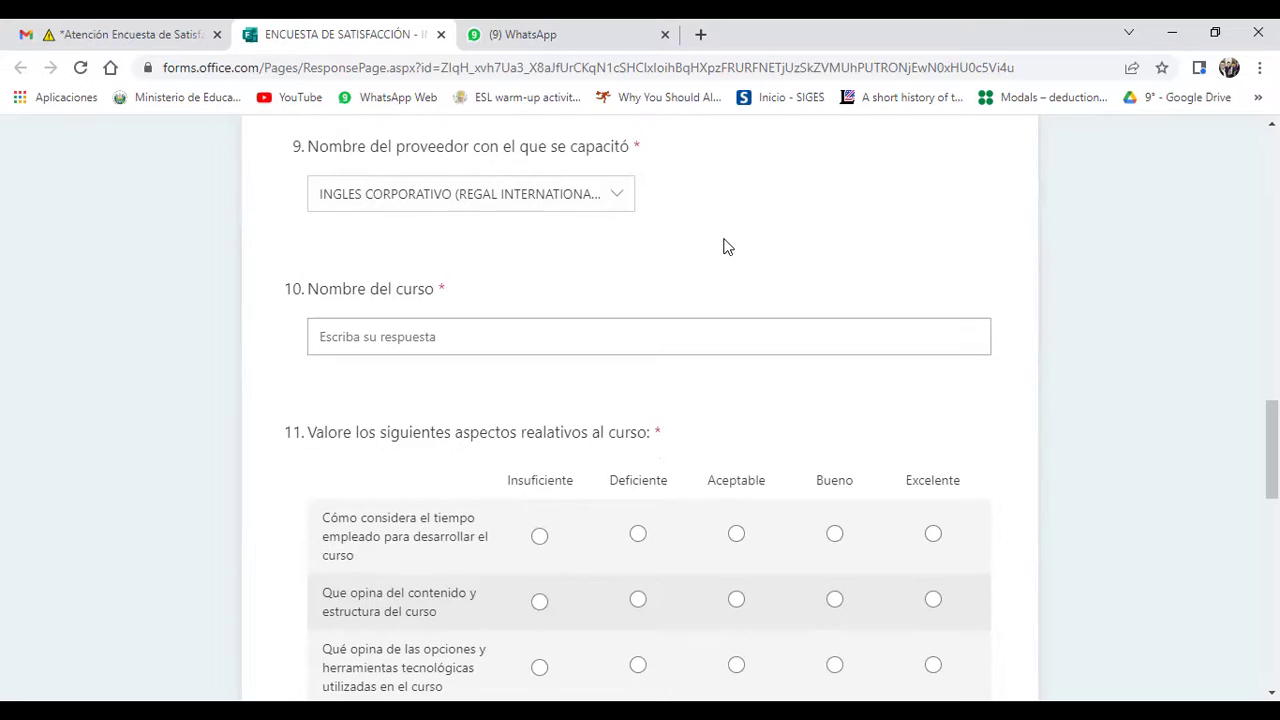
{"action": "scroll", "coordinate": [727, 247], "scroll_direction": "down", "scroll_amount": 1}
{"action": "scroll", "coordinate": [727, 247], "scroll_direction": "up", "scroll_amount": 1}
{"action": "scroll", "coordinate": [727, 247], "scroll_direction": "down", "scroll_amount": 1}
{"action": "scroll", "coordinate": [727, 247], "scroll_direction": "down", "scroll_amount": 2}
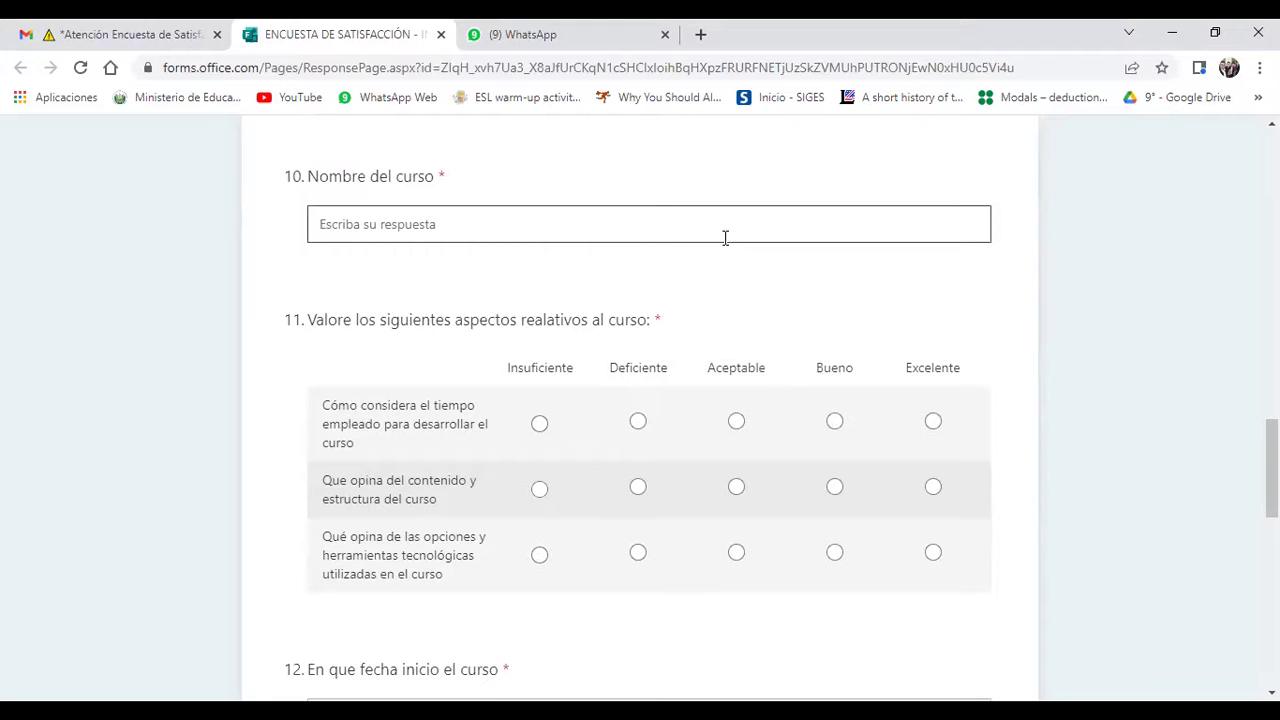
Step: Copy INGLÉS PRINCIPIANTE MÓDULO 2 from the Gmail course email into the Nombre del curso answer
{"action": "left_click", "coordinate": [127, 34]}
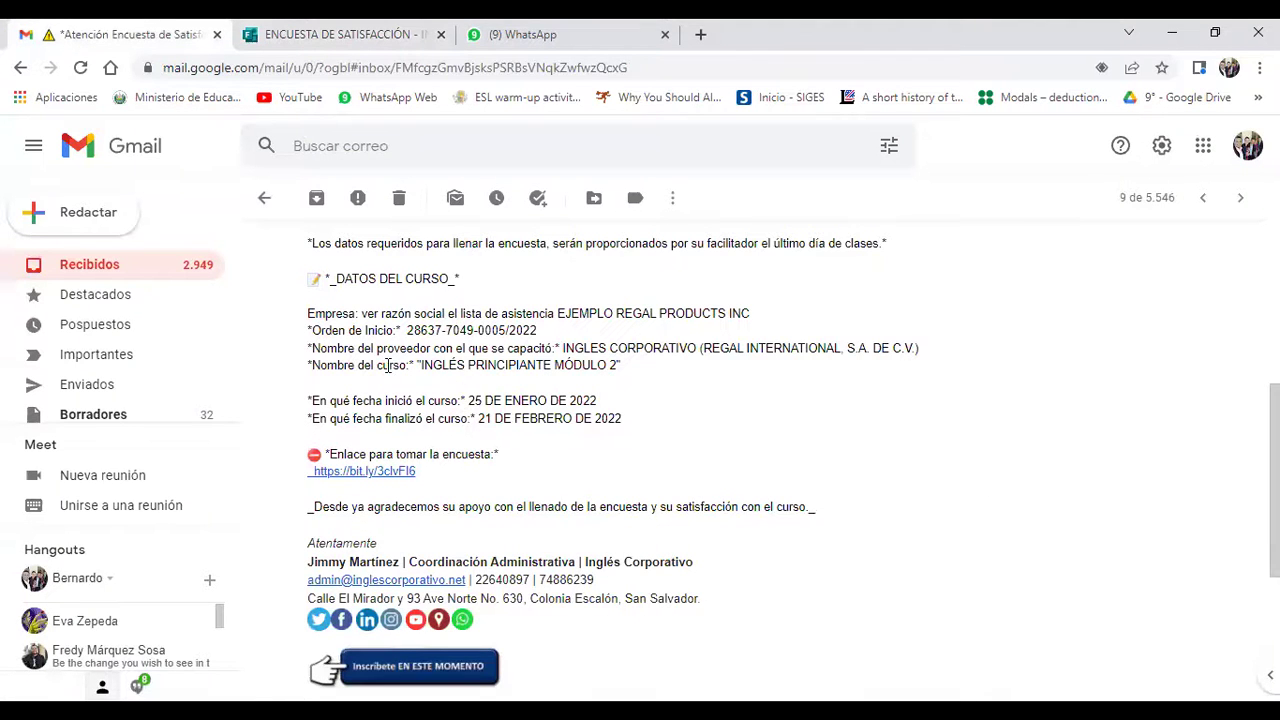
{"action": "left_click_drag", "start_coordinate": [420, 362], "coordinate": [620, 369]}
{"action": "key", "text": "ctrl+c"}
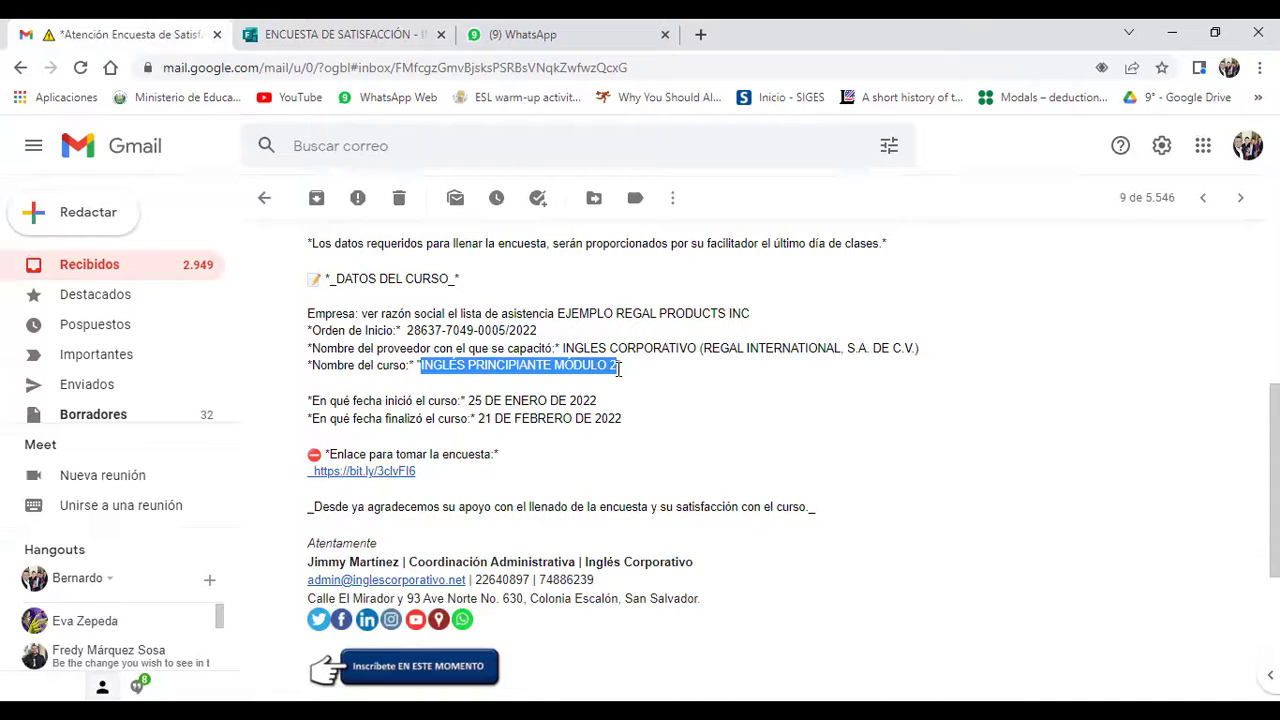
{"action": "left_click", "coordinate": [329, 30]}
{"action": "left_click", "coordinate": [424, 224]}
{"action": "key", "text": "ctrl+v"}
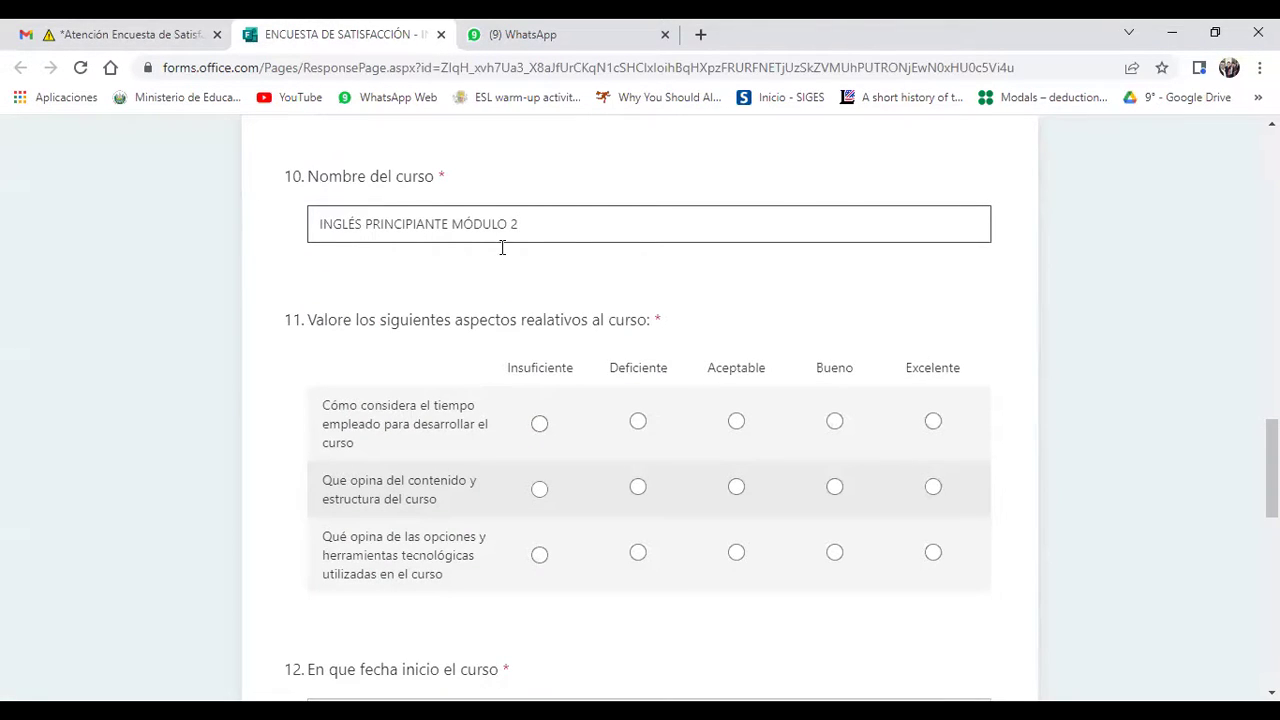
{"action": "left_click", "coordinate": [520, 272]}
{"action": "left_click", "coordinate": [545, 232]}
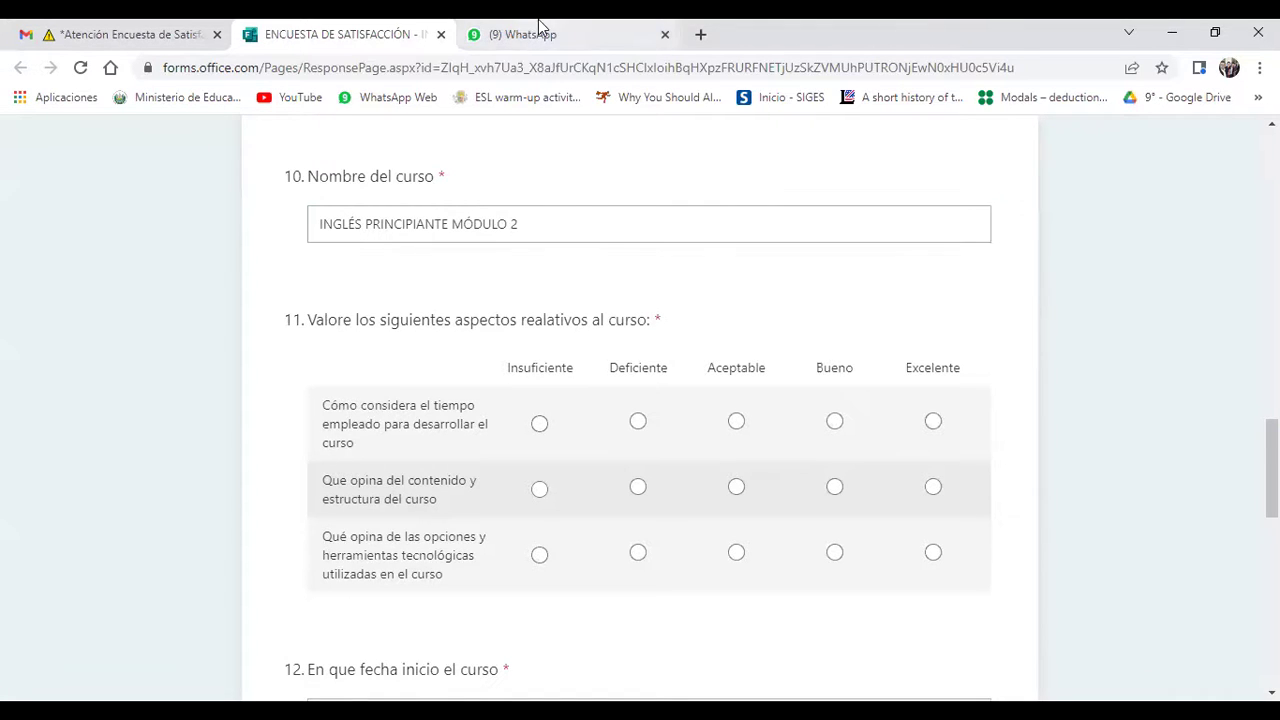
{"action": "left_click", "coordinate": [539, 30]}
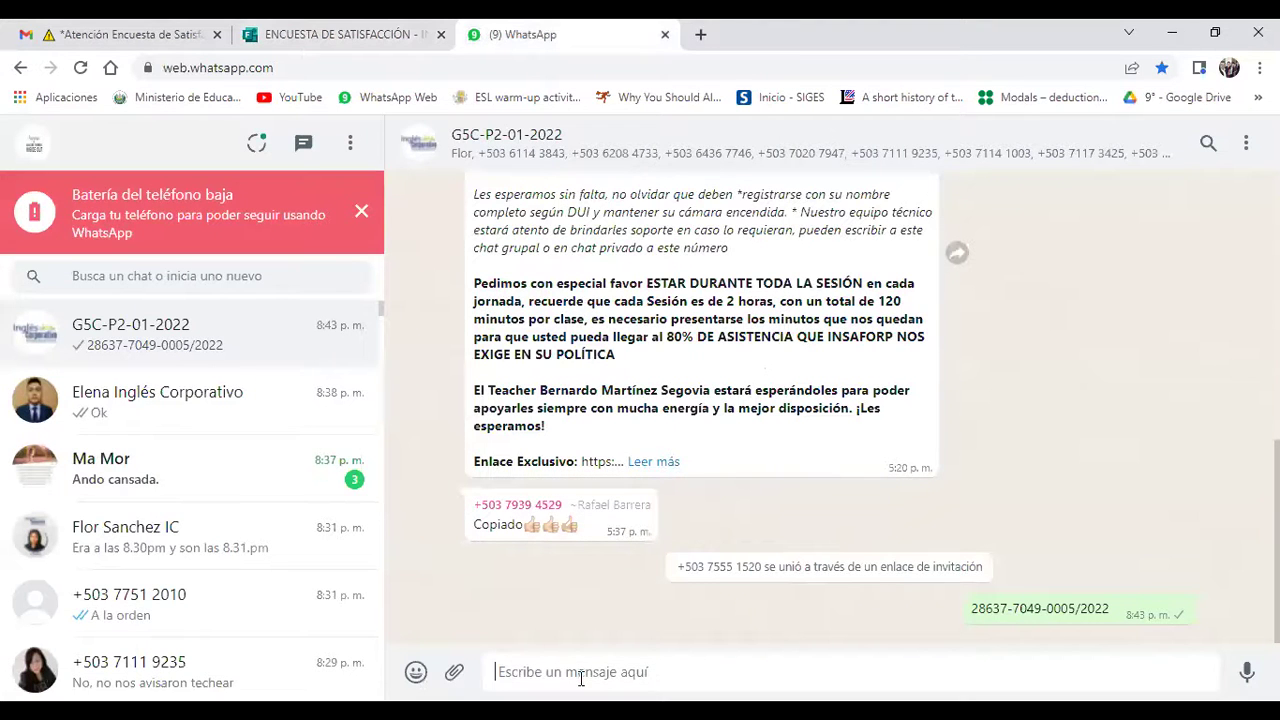
Step: Post INGLÉS PRINCIPIANTE MÓDULO 2 as a message in the WhatsApp group, then return to the survey
{"action": "key", "text": "ctrl+v"}
{"action": "key", "text": "Return"}
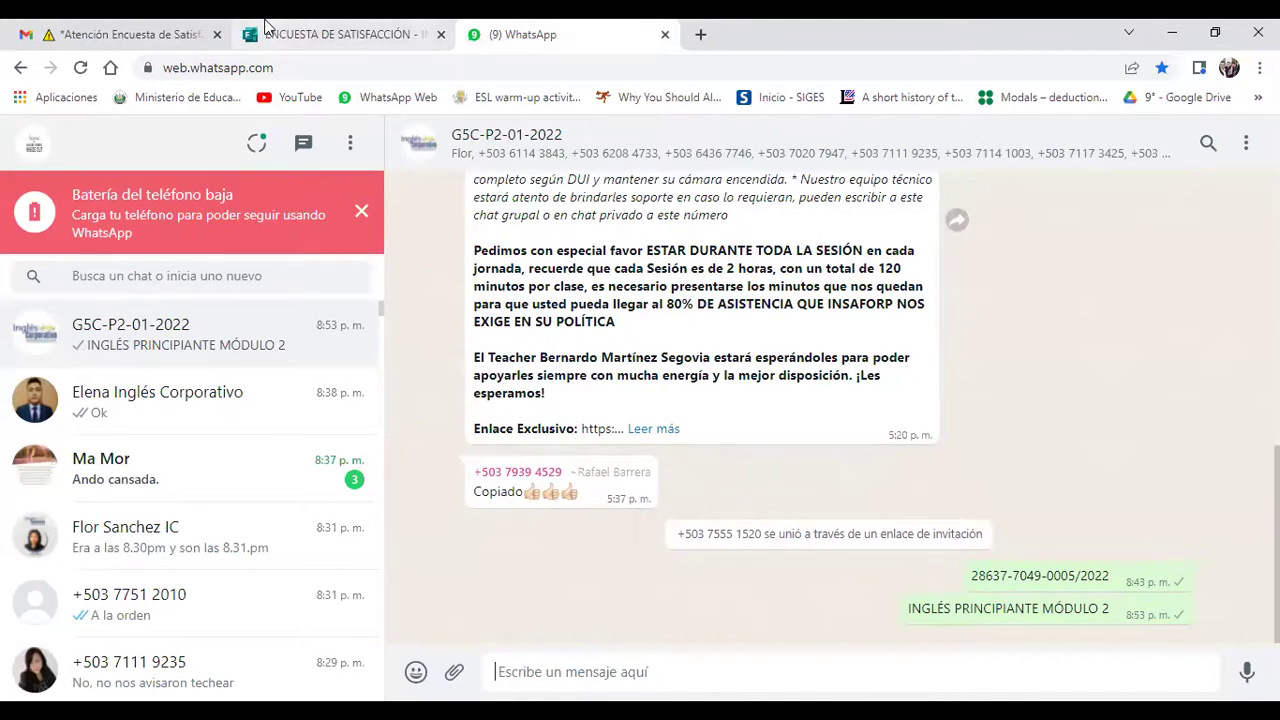
{"action": "left_click", "coordinate": [320, 30]}
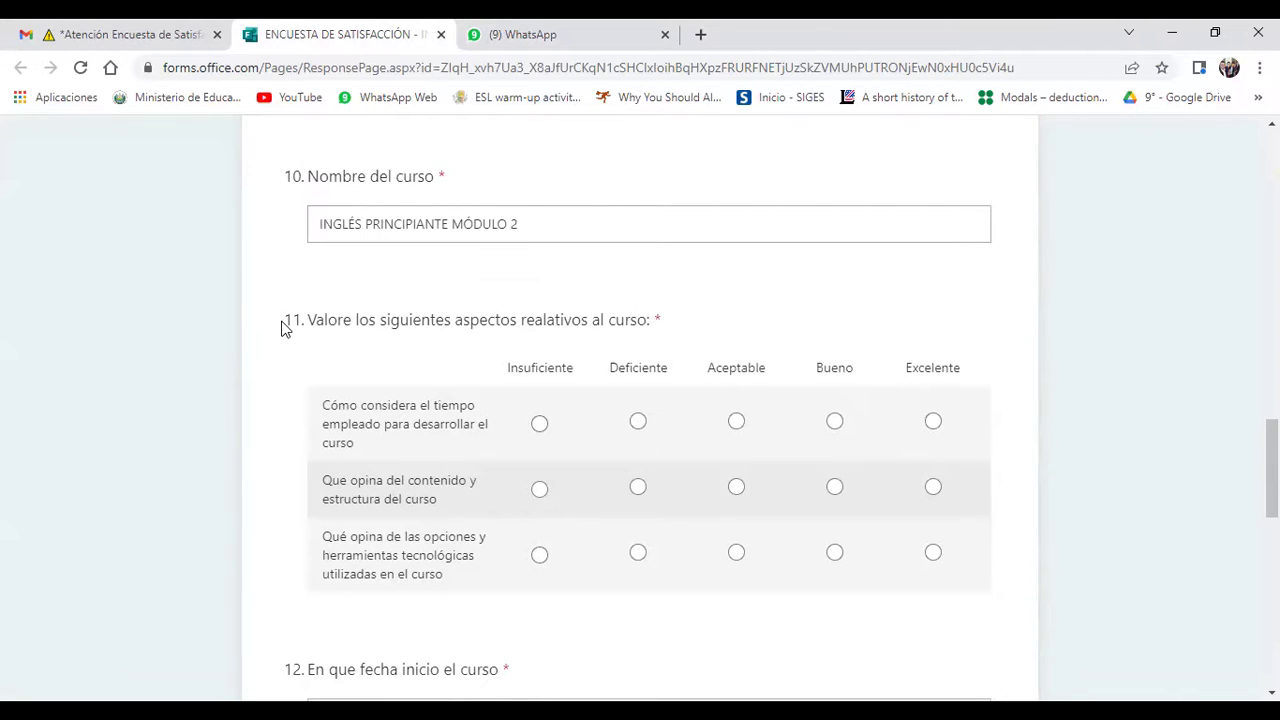
{"action": "left_click_drag", "start_coordinate": [285, 320], "coordinate": [740, 330]}
{"action": "left_click", "coordinate": [780, 291]}
{"action": "scroll", "coordinate": [780, 291], "scroll_direction": "down", "scroll_amount": 1}
{"action": "scroll", "coordinate": [780, 289], "scroll_direction": "down", "scroll_amount": 2}
{"action": "scroll", "coordinate": [780, 289], "scroll_direction": "down", "scroll_amount": 1}
{"action": "scroll", "coordinate": [782, 298], "scroll_direction": "up", "scroll_amount": 1}
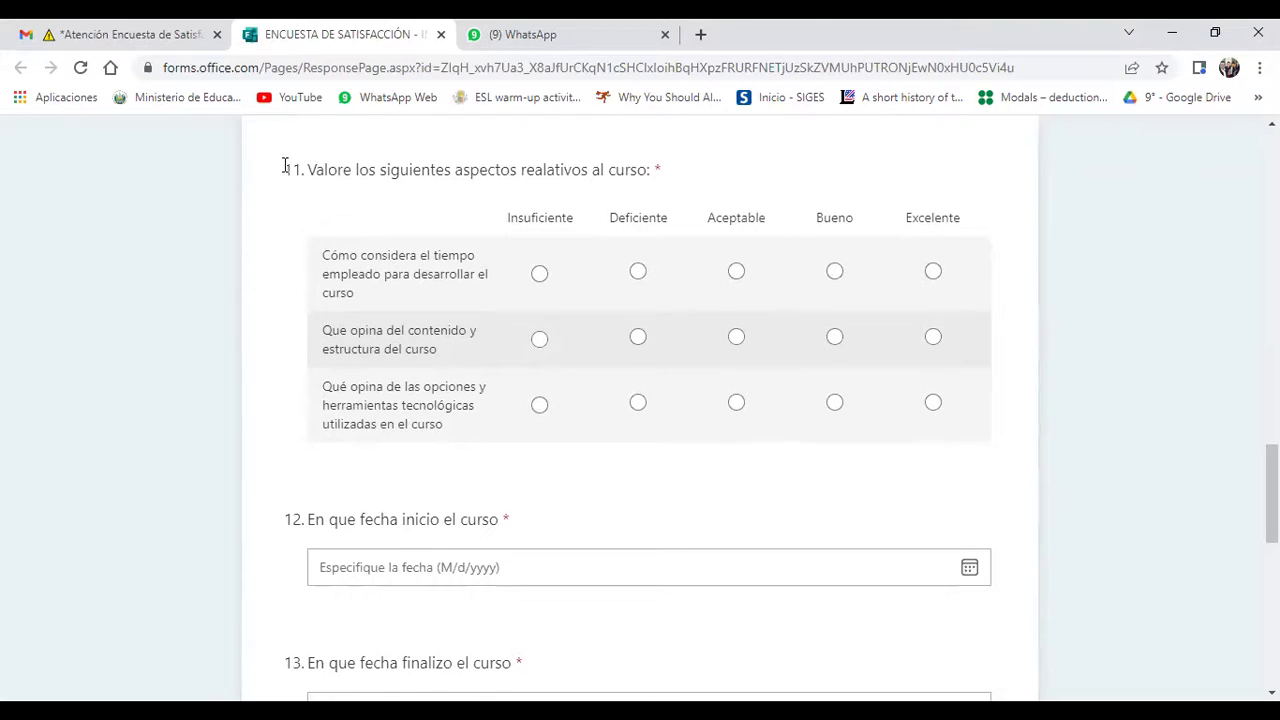
{"action": "triple_click", "coordinate": [370, 176]}
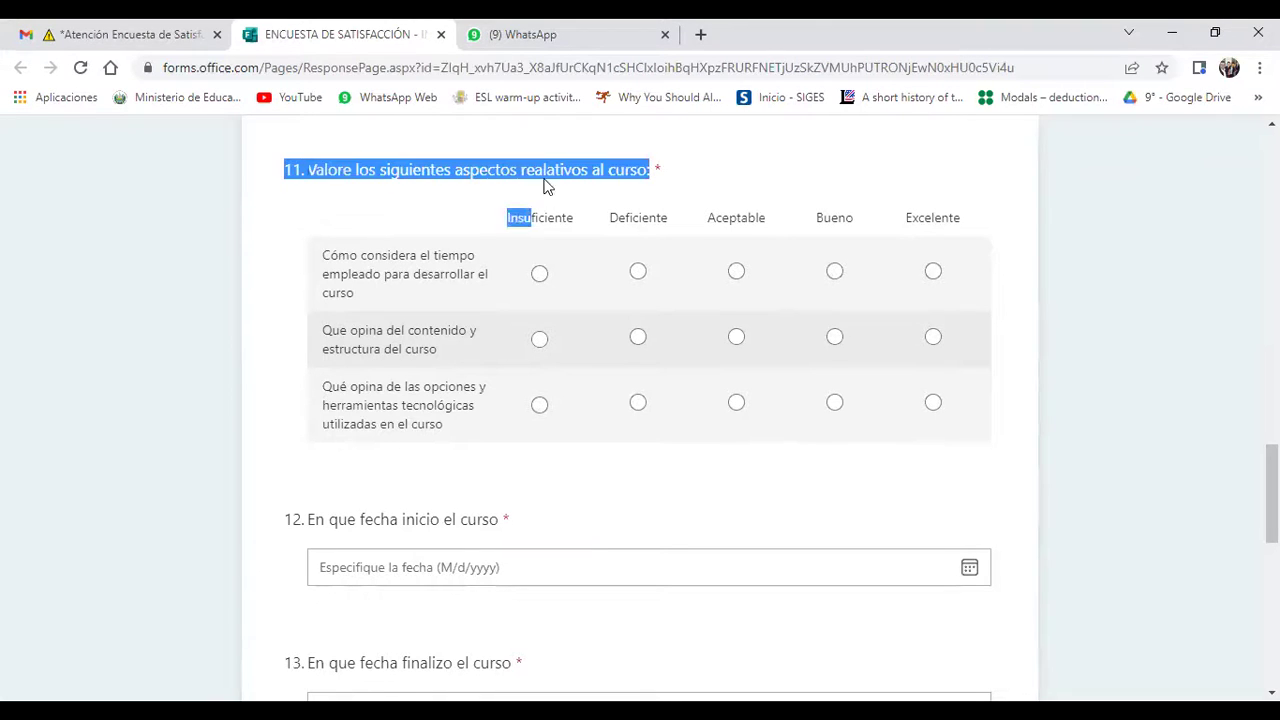
{"action": "left_click", "coordinate": [733, 173]}
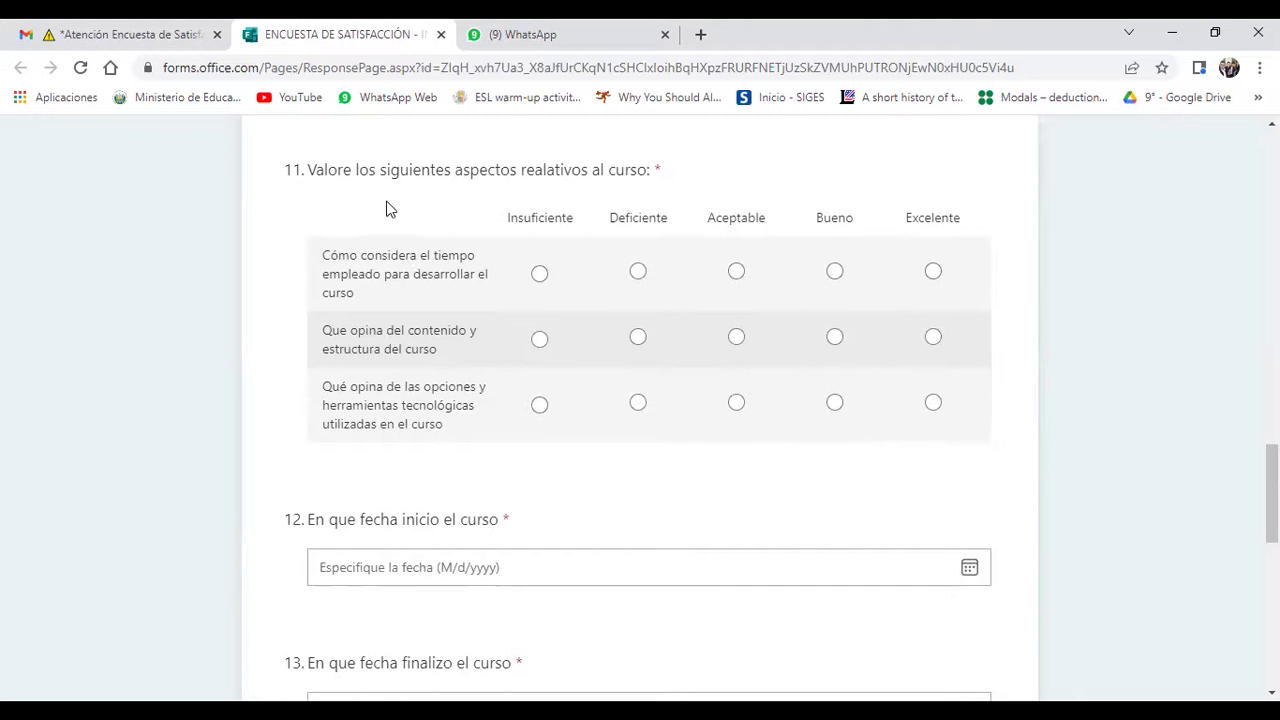
{"action": "scroll", "coordinate": [389, 206], "scroll_direction": "up", "scroll_amount": 2}
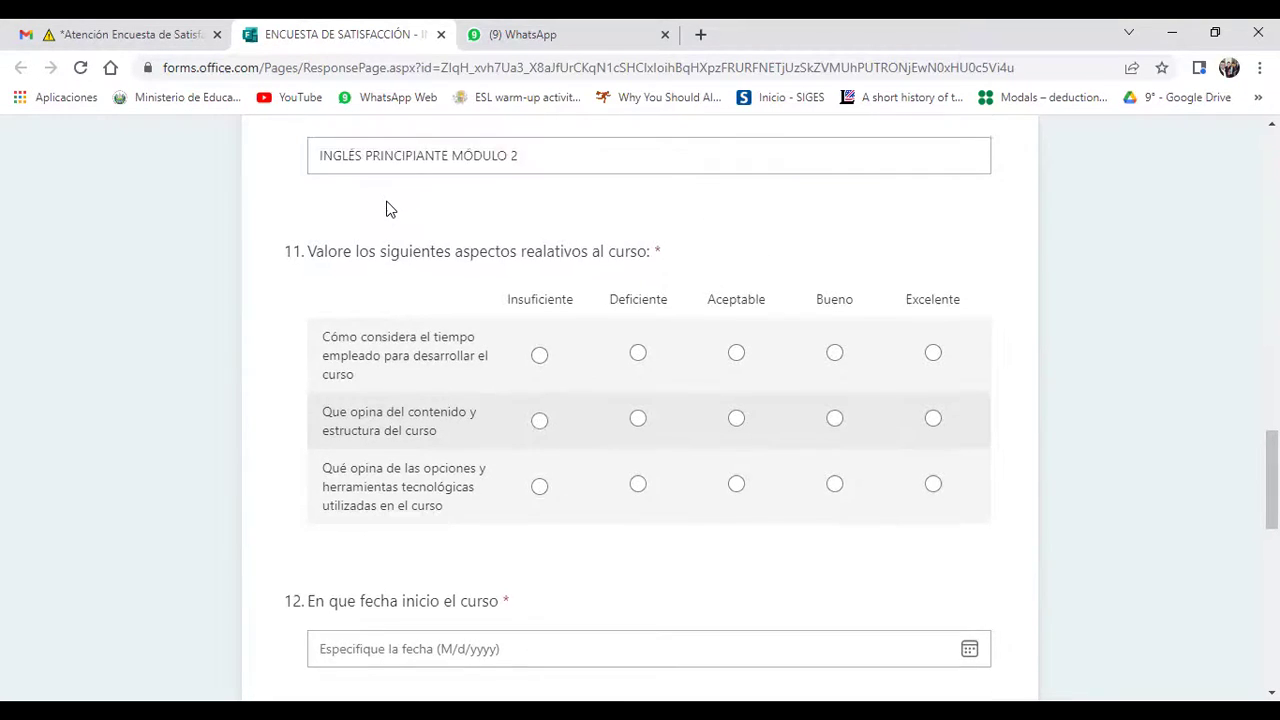
{"action": "scroll", "coordinate": [388, 200], "scroll_direction": "up", "scroll_amount": 1}
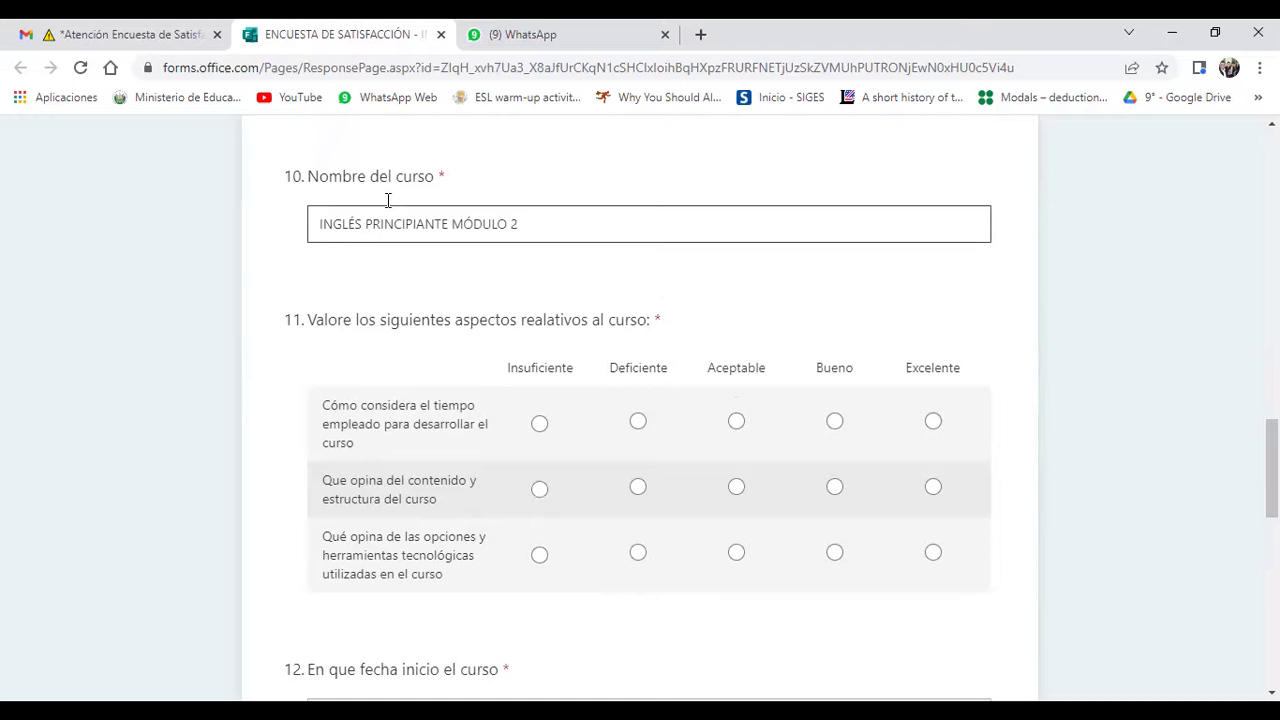
{"action": "scroll", "coordinate": [388, 200], "scroll_direction": "down", "scroll_amount": 1}
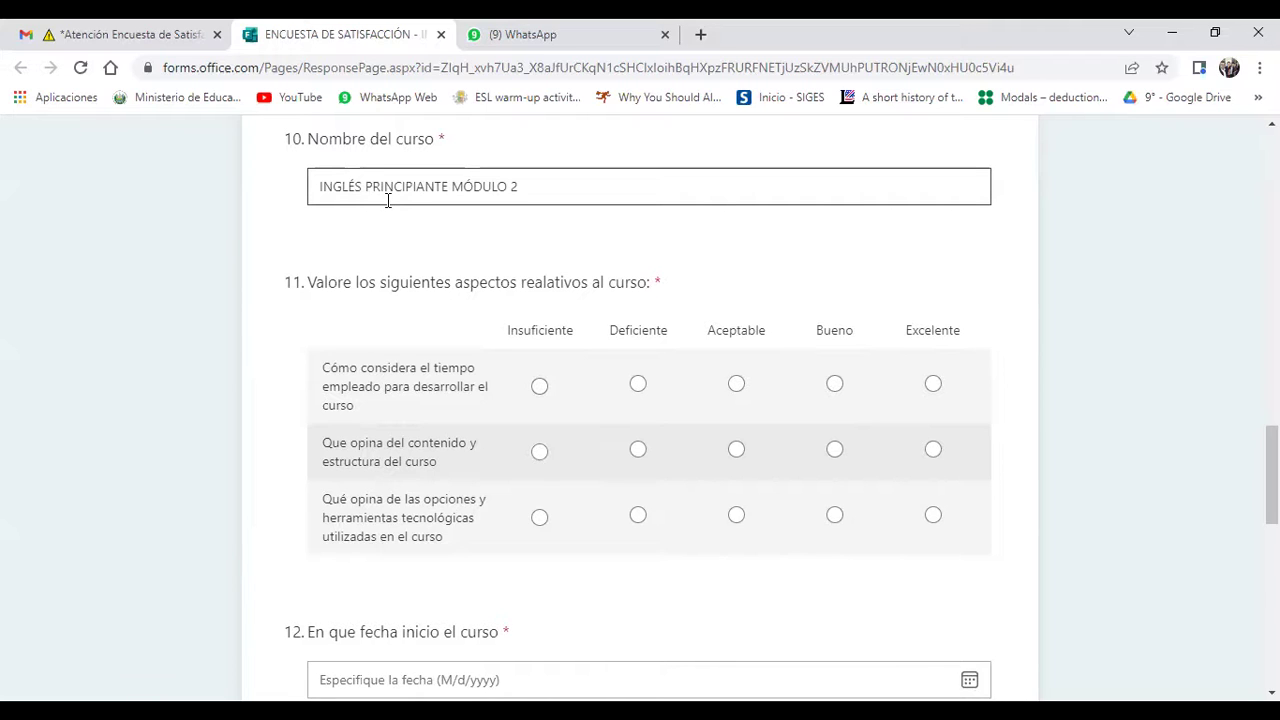
{"action": "scroll", "coordinate": [388, 200], "scroll_direction": "down", "scroll_amount": 1}
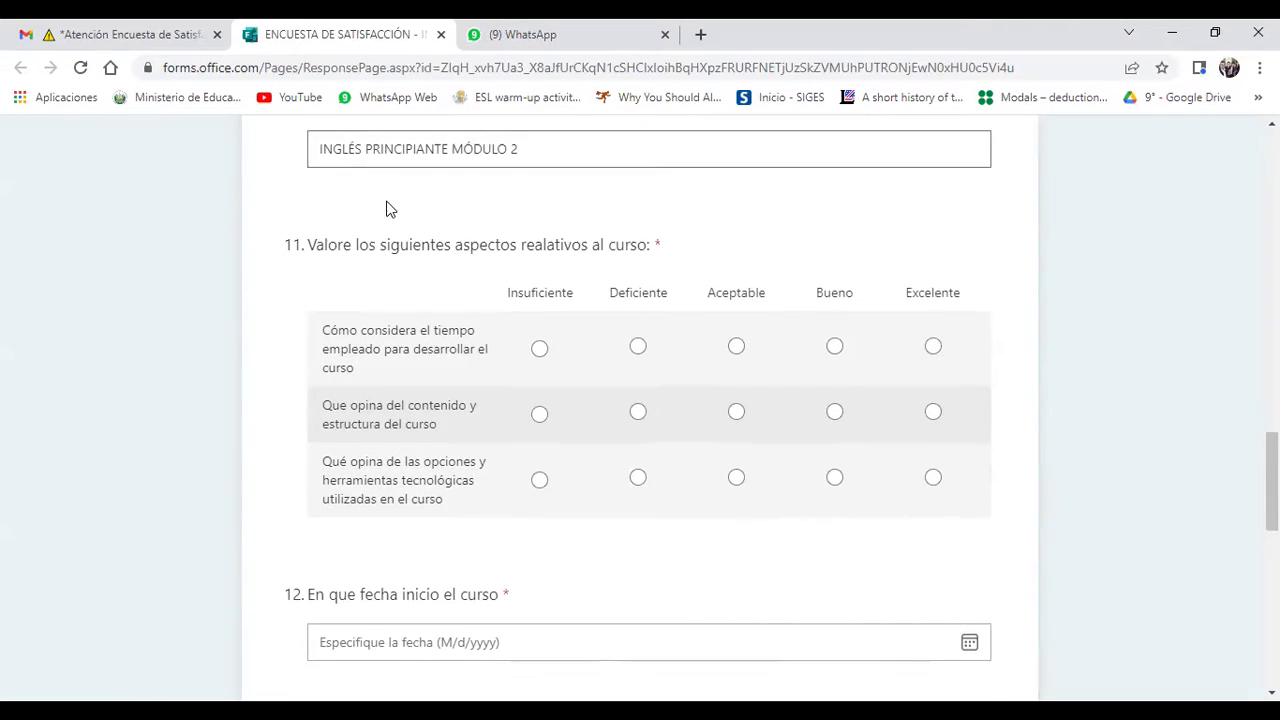
{"action": "scroll", "coordinate": [390, 209], "scroll_direction": "up", "scroll_amount": 1}
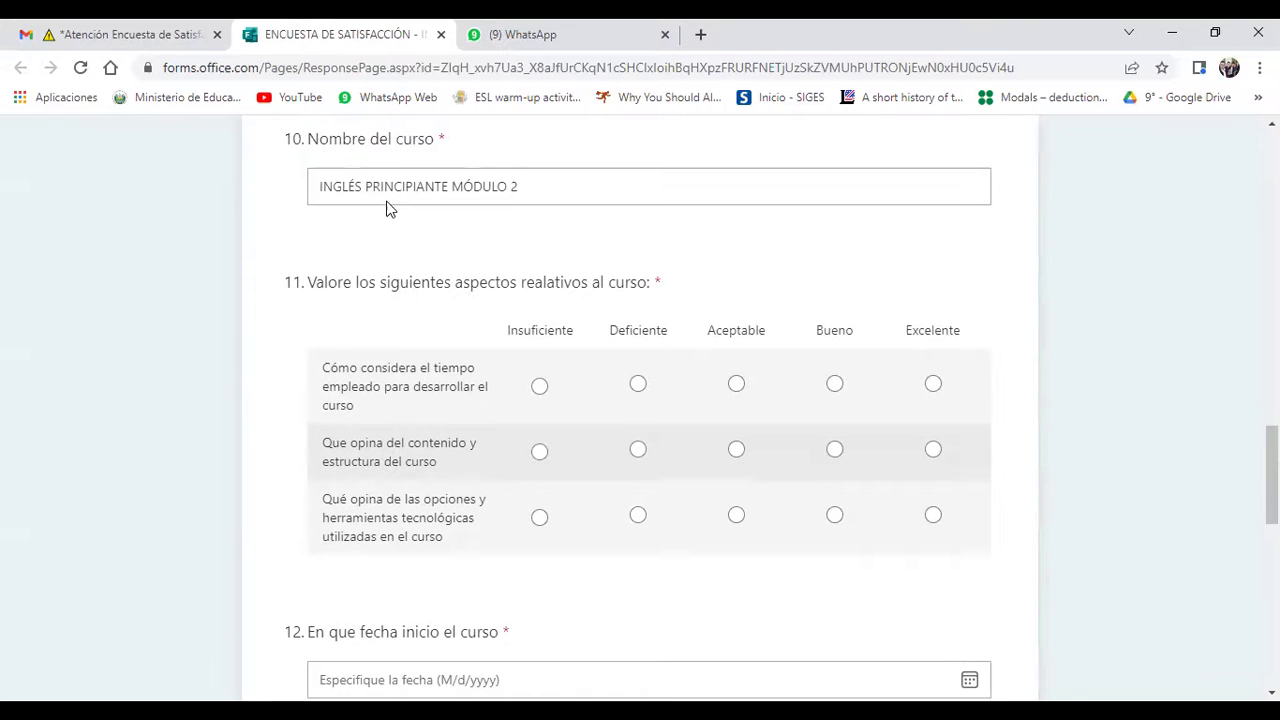
{"action": "scroll", "coordinate": [388, 205], "scroll_direction": "down", "scroll_amount": 3}
{"action": "scroll", "coordinate": [388, 205], "scroll_direction": "up", "scroll_amount": 1}
{"action": "scroll", "coordinate": [388, 201], "scroll_direction": "down", "scroll_amount": 1}
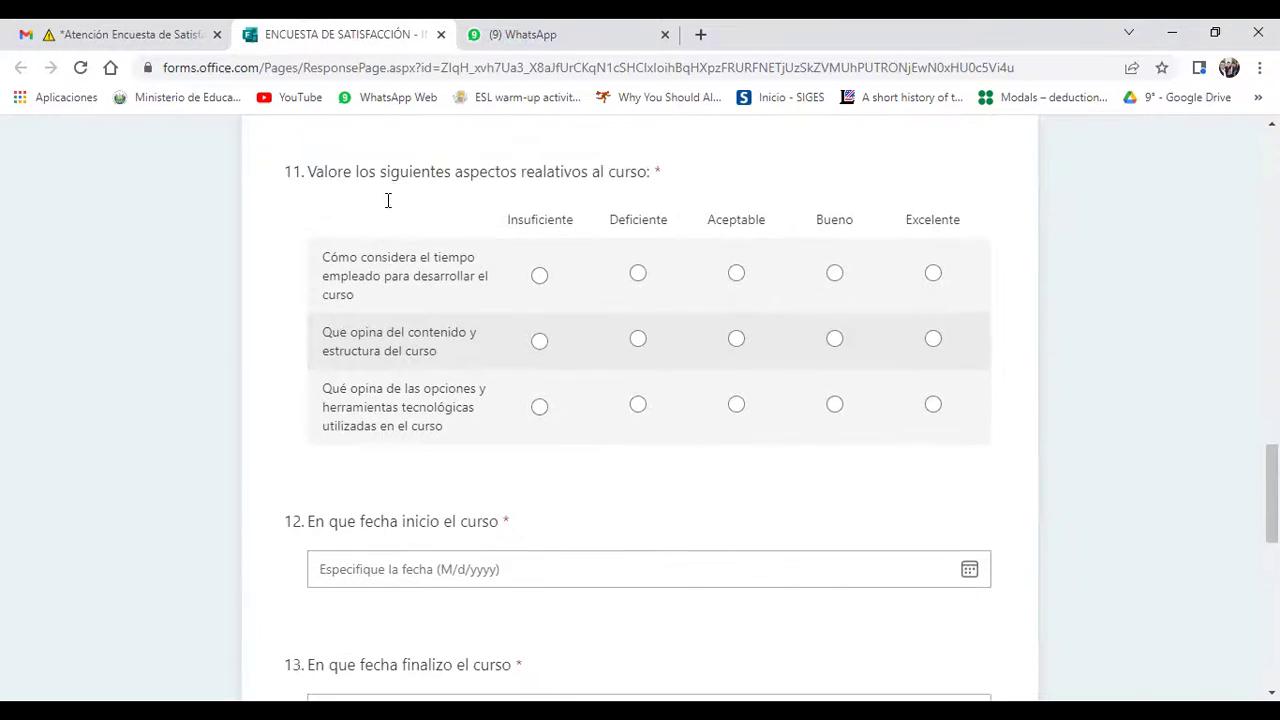
{"action": "scroll", "coordinate": [389, 206], "scroll_direction": "up", "scroll_amount": 1}
{"action": "scroll", "coordinate": [390, 208], "scroll_direction": "down", "scroll_amount": 1}
{"action": "scroll", "coordinate": [390, 209], "scroll_direction": "up", "scroll_amount": 1}
{"action": "scroll", "coordinate": [388, 200], "scroll_direction": "down", "scroll_amount": 1}
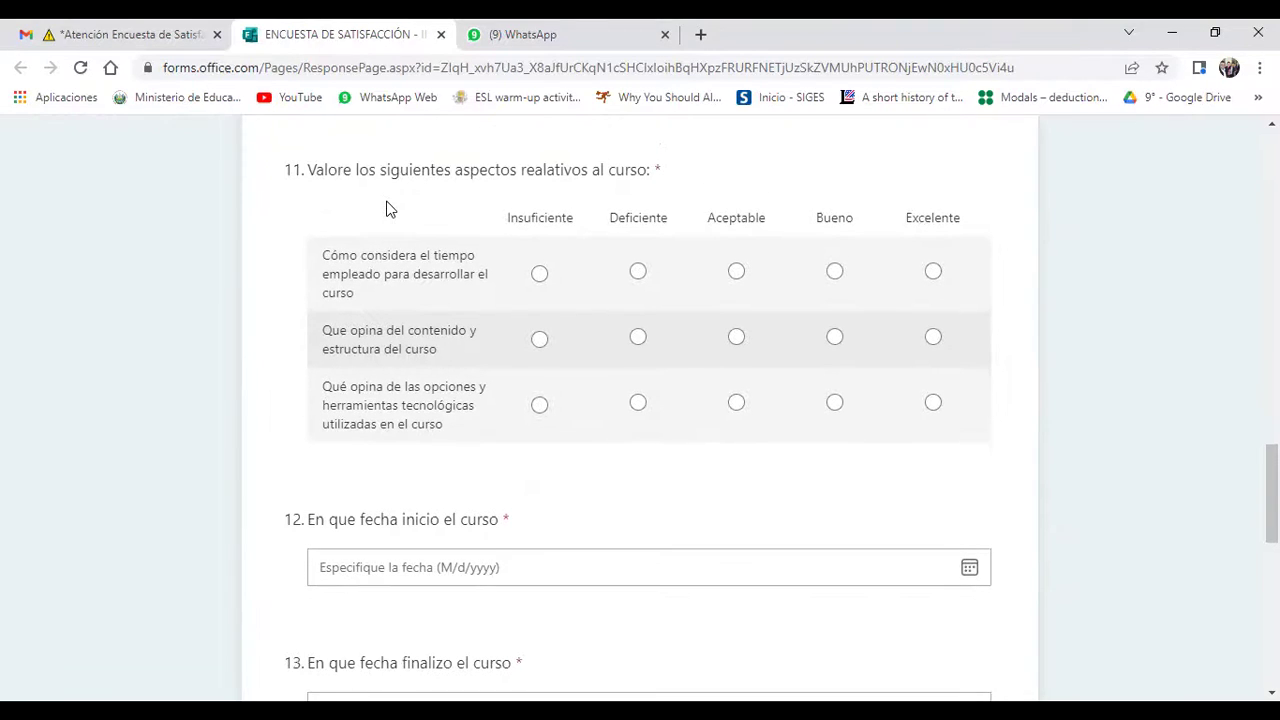
{"action": "scroll", "coordinate": [389, 209], "scroll_direction": "down", "scroll_amount": 1}
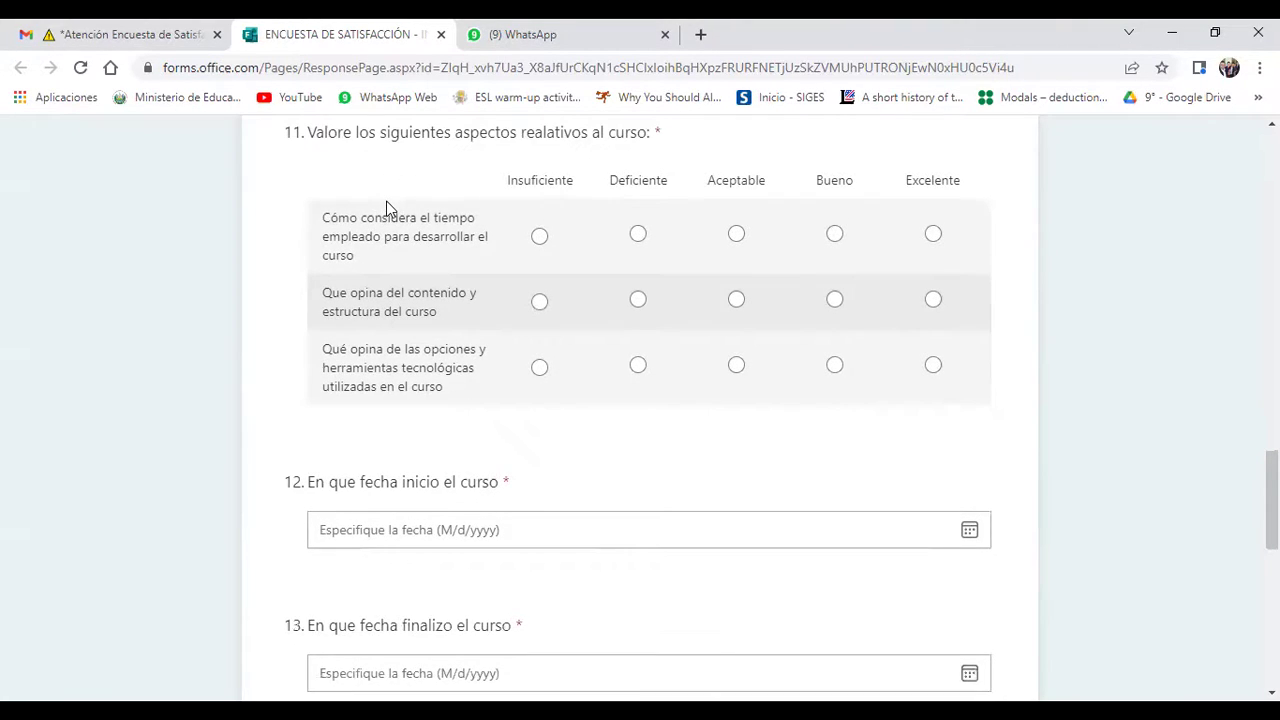
{"action": "scroll", "coordinate": [389, 209], "scroll_direction": "up", "scroll_amount": 1}
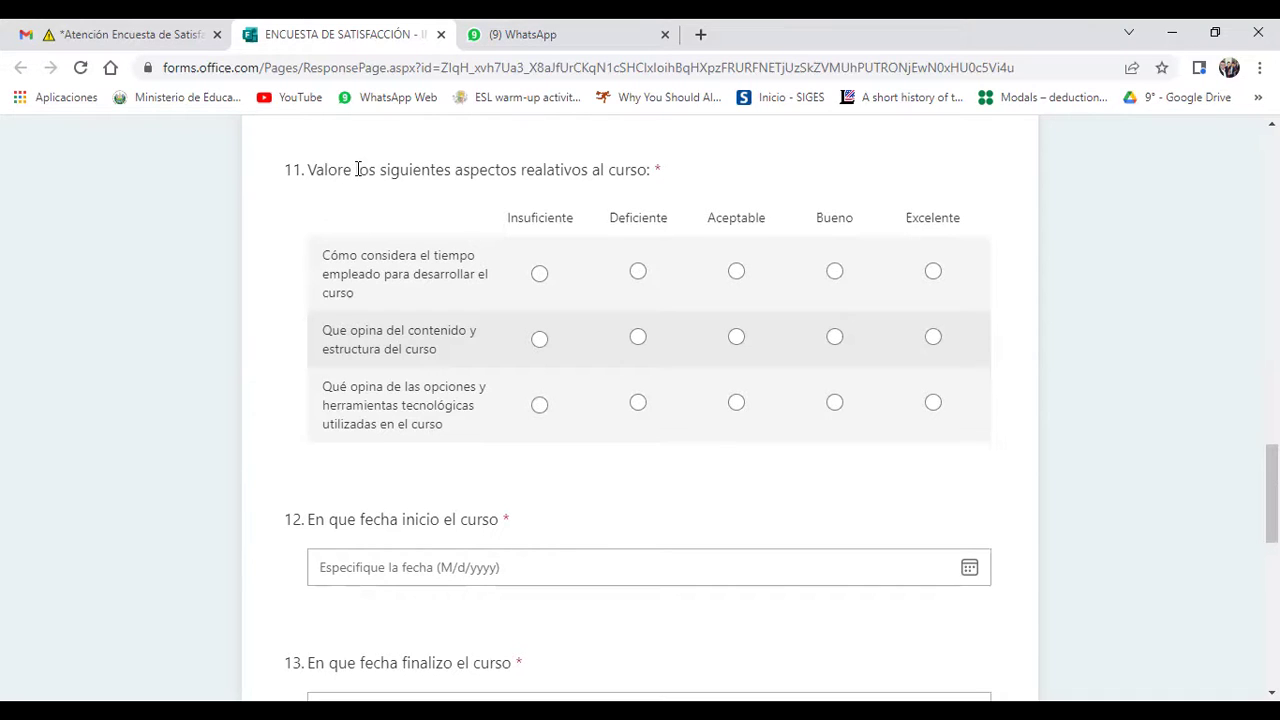
{"action": "left_click_drag", "start_coordinate": [290, 163], "coordinate": [637, 172]}
{"action": "left_click", "coordinate": [725, 173]}
{"action": "left_click_drag", "start_coordinate": [286, 168], "coordinate": [654, 174]}
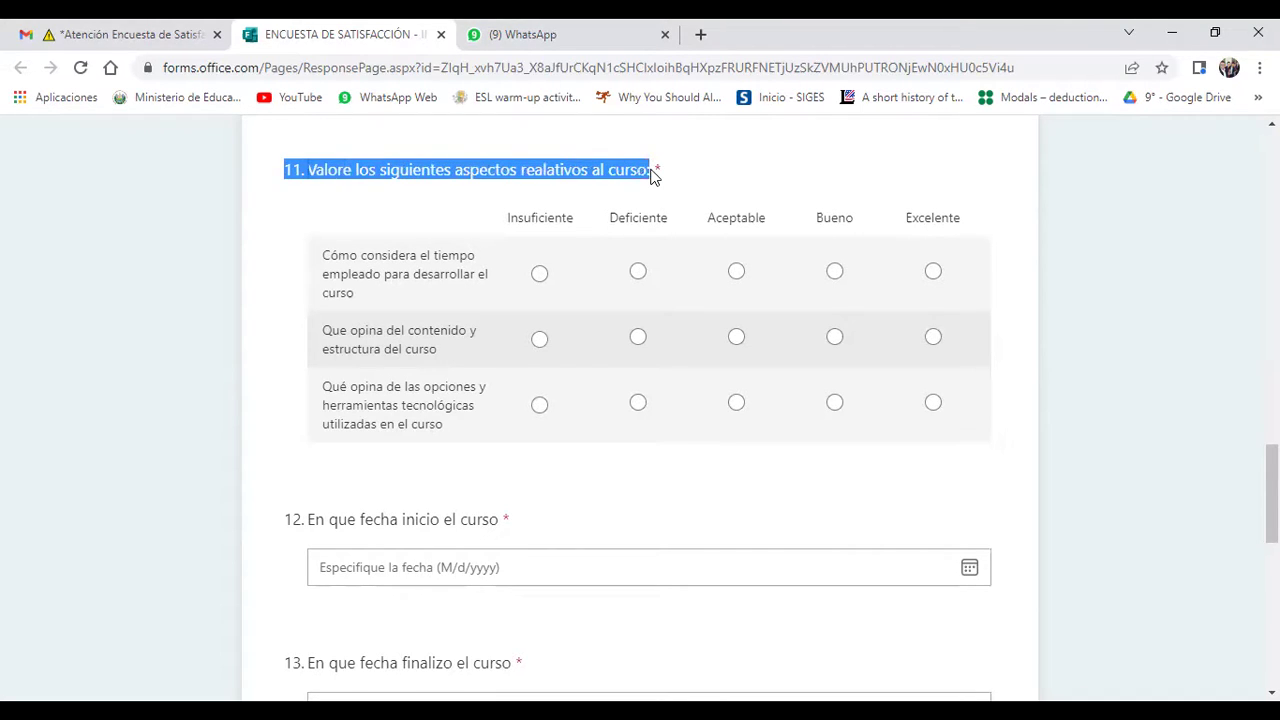
{"action": "left_click", "coordinate": [770, 180]}
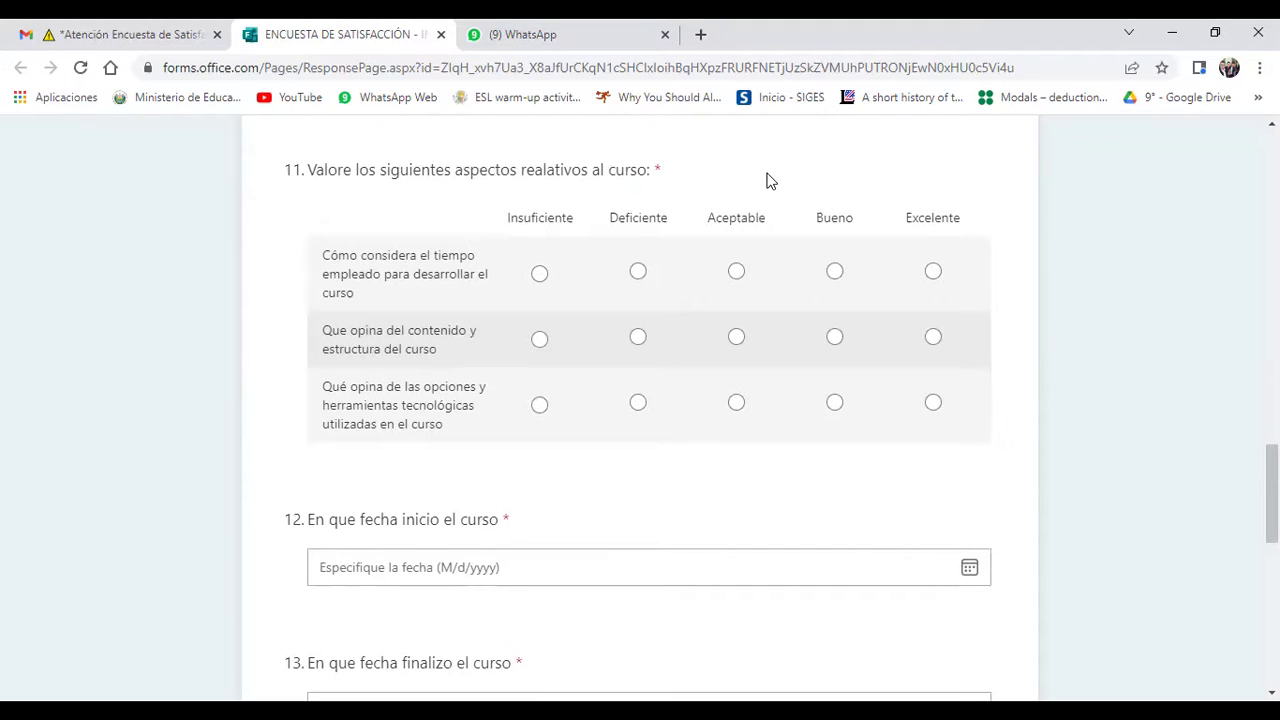
{"action": "scroll", "coordinate": [770, 180], "scroll_direction": "down", "scroll_amount": 1}
{"action": "scroll", "coordinate": [770, 180], "scroll_direction": "up", "scroll_amount": 1}
Step: Rate course time, content and structure, and technological tools all Excelente in question 11
{"action": "left_click", "coordinate": [935, 272]}
{"action": "left_click", "coordinate": [933, 337]}
{"action": "left_click", "coordinate": [928, 406]}
{"action": "left_click", "coordinate": [180, 25]}
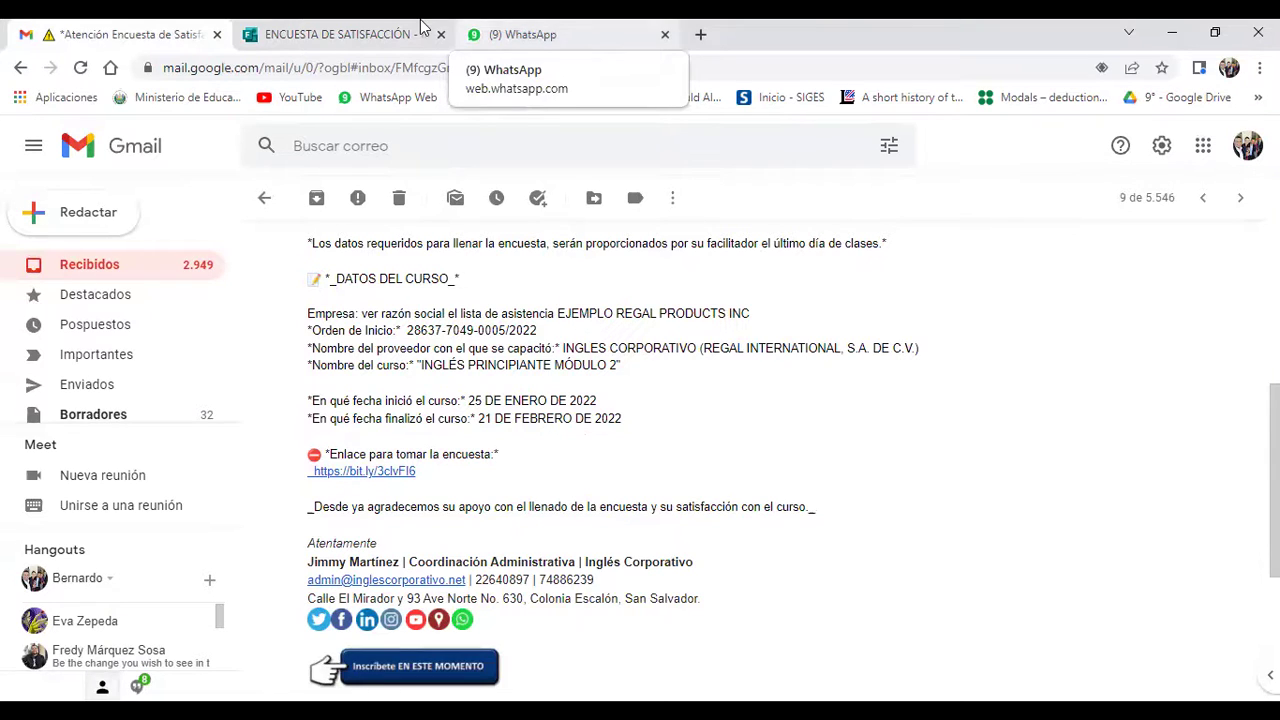
{"action": "left_click", "coordinate": [380, 30]}
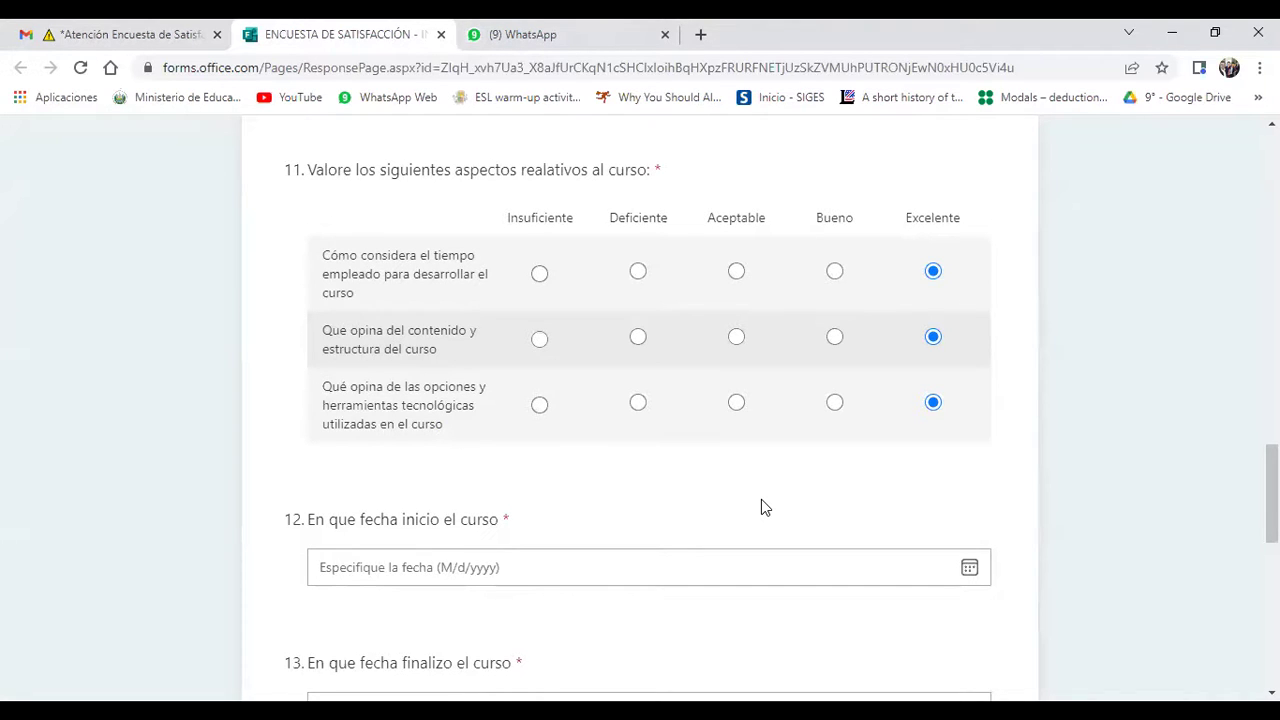
Step: Open the question 12 start-date calendar, then view the Gmail email listing 25 DE ENERO–21 DE FEBRERO DE 2022
{"action": "scroll", "coordinate": [761, 500], "scroll_direction": "down", "scroll_amount": 1}
{"action": "scroll", "coordinate": [761, 507], "scroll_direction": "down", "scroll_amount": 4}
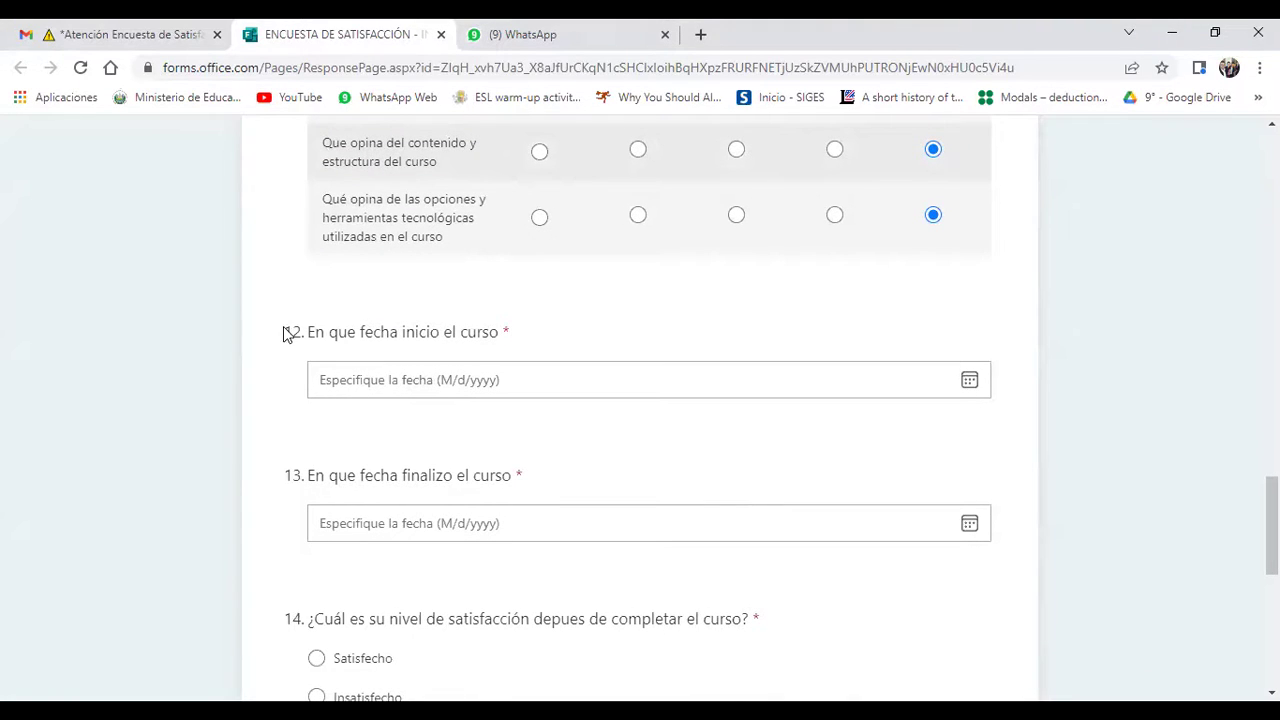
{"action": "left_click_drag", "start_coordinate": [285, 333], "coordinate": [510, 336]}
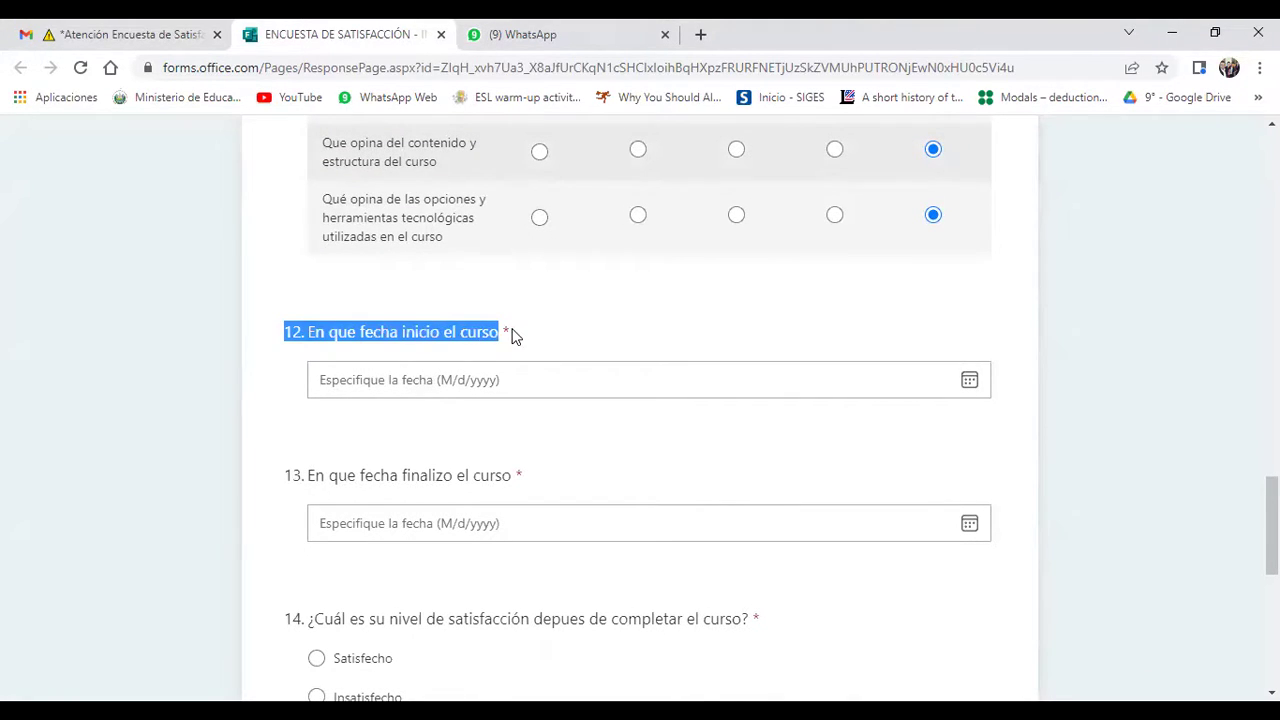
{"action": "left_click", "coordinate": [601, 325]}
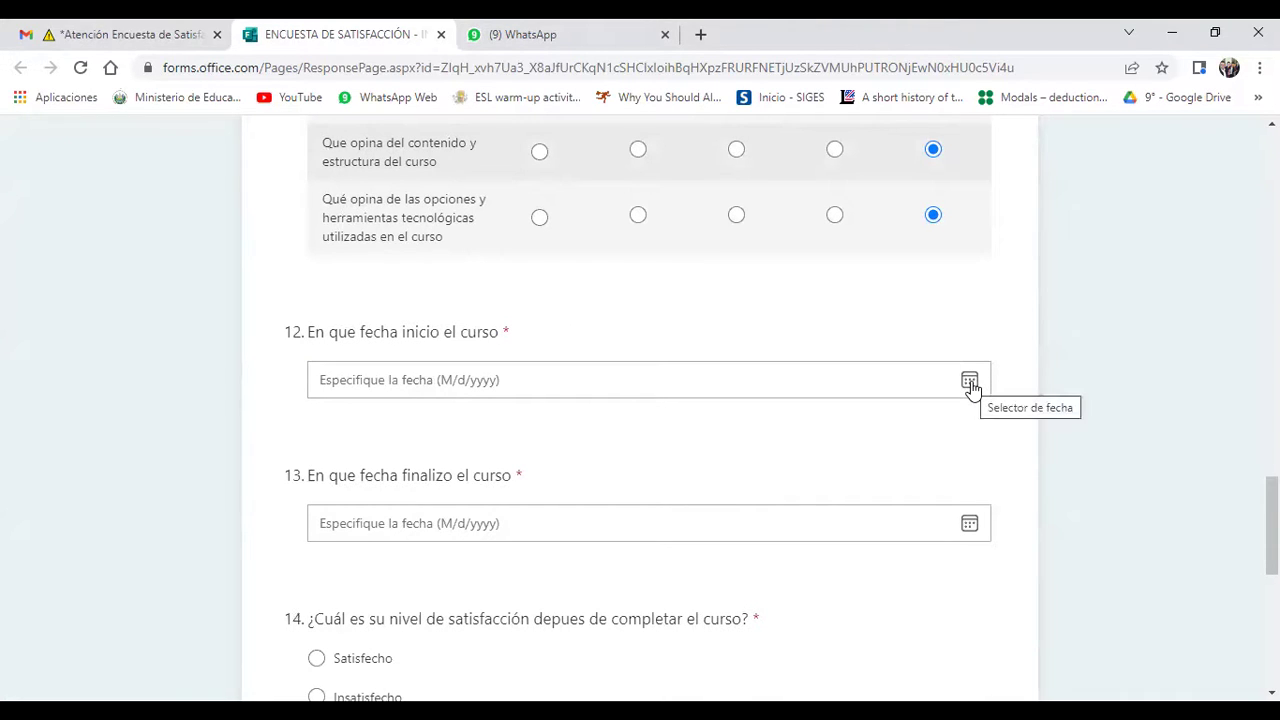
{"action": "left_click", "coordinate": [970, 382]}
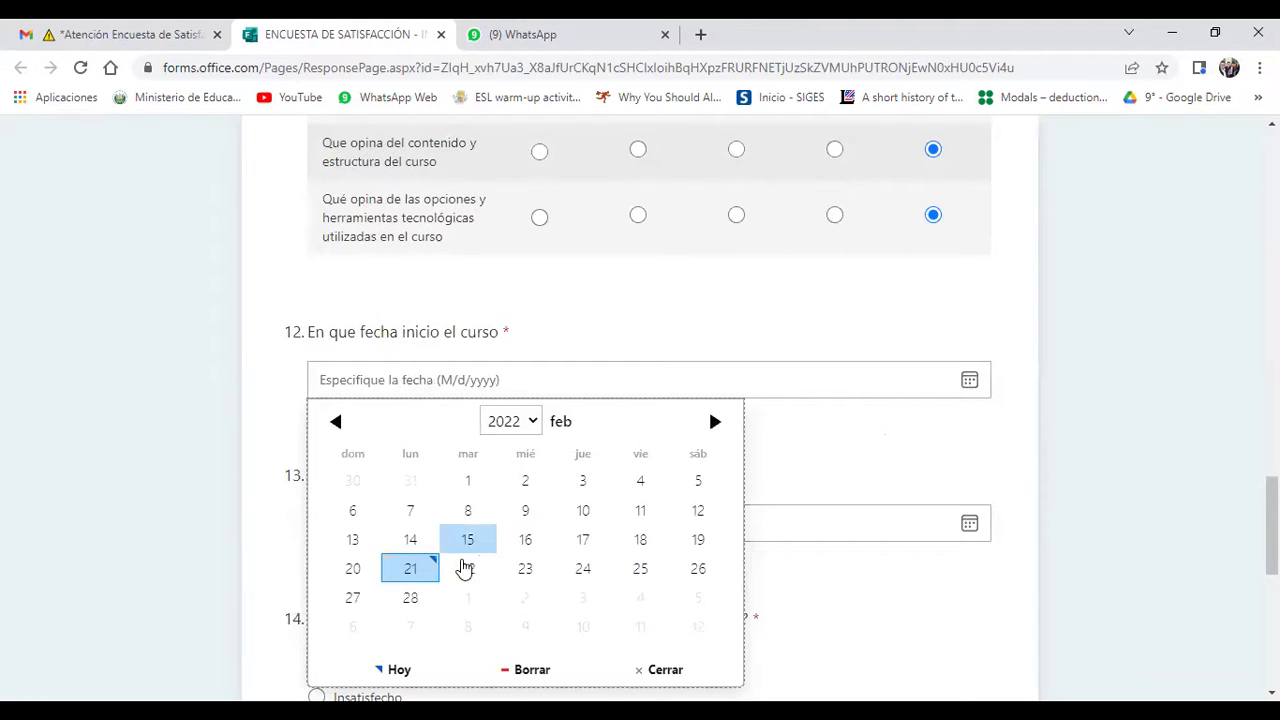
{"action": "left_click", "coordinate": [190, 30]}
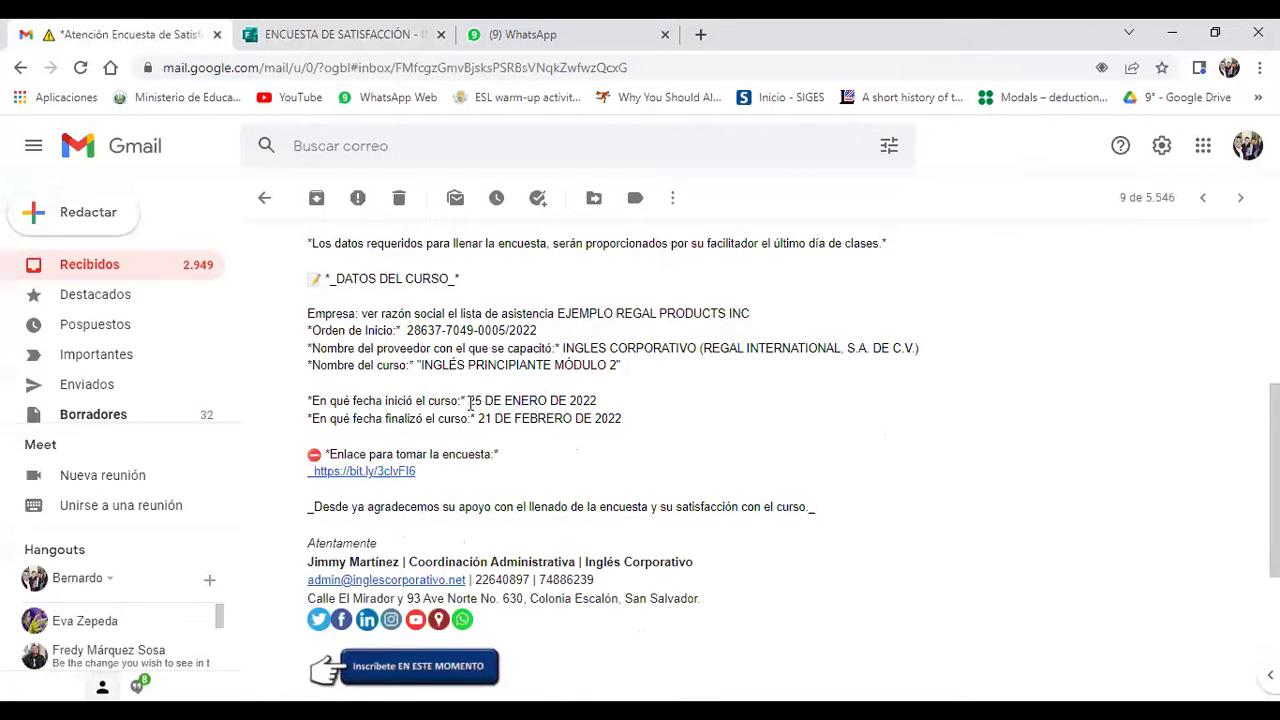
Step: Highlight the start date 25 DE ENERO DE 2022 in the email and return to the survey's date picker
{"action": "left_click_drag", "start_coordinate": [470, 402], "coordinate": [603, 405]}
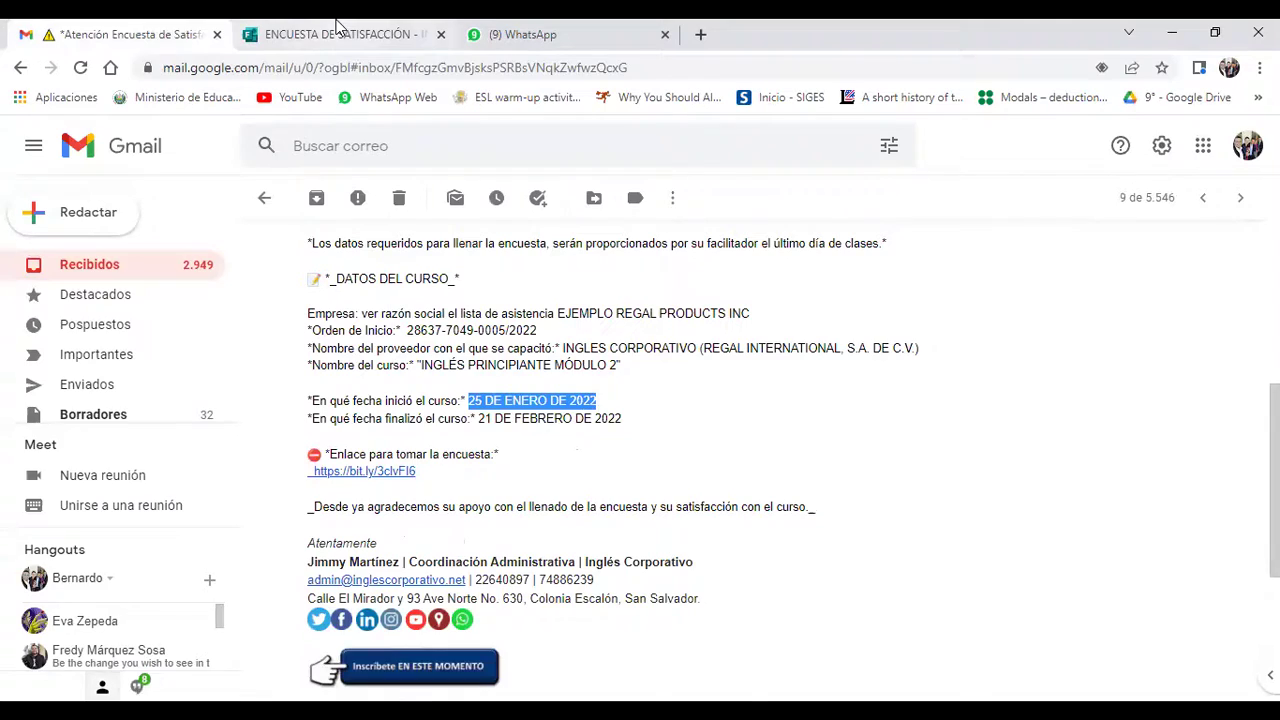
{"action": "left_click", "coordinate": [338, 30]}
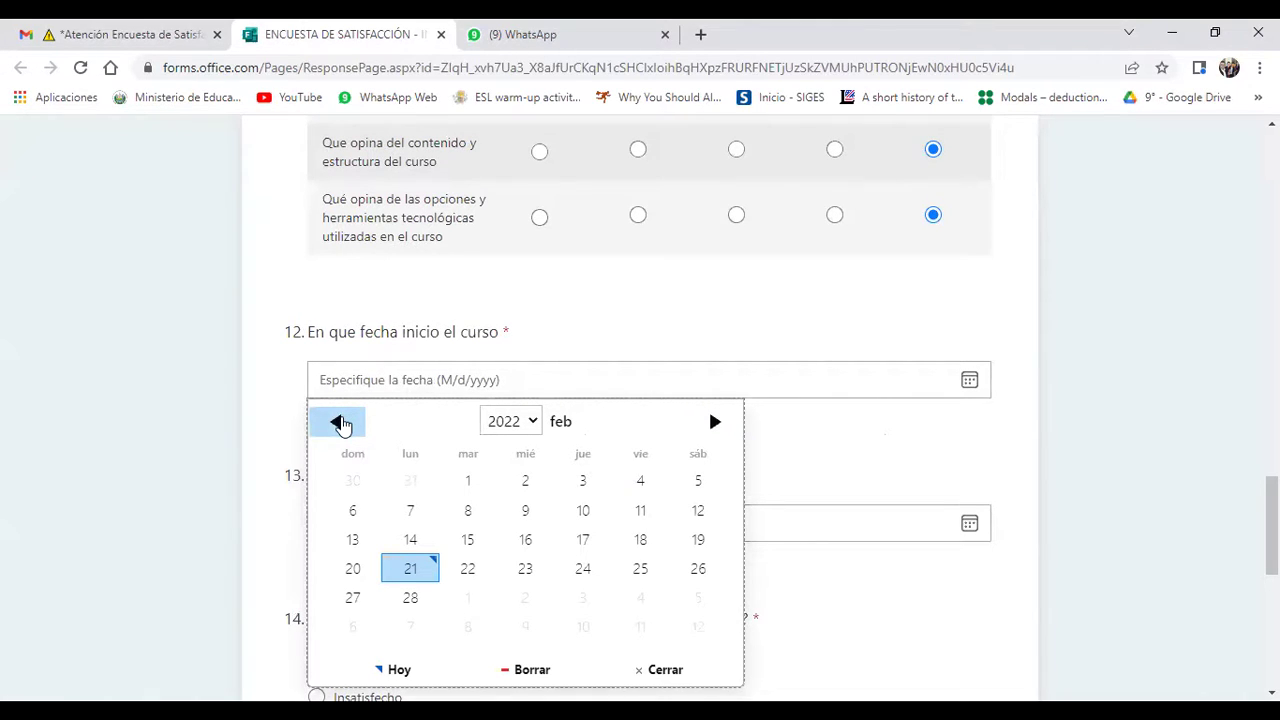
Step: Pick January 25, 2022 in the question 12 calendar so it reads 1/25/2022
{"action": "left_click", "coordinate": [338, 422]}
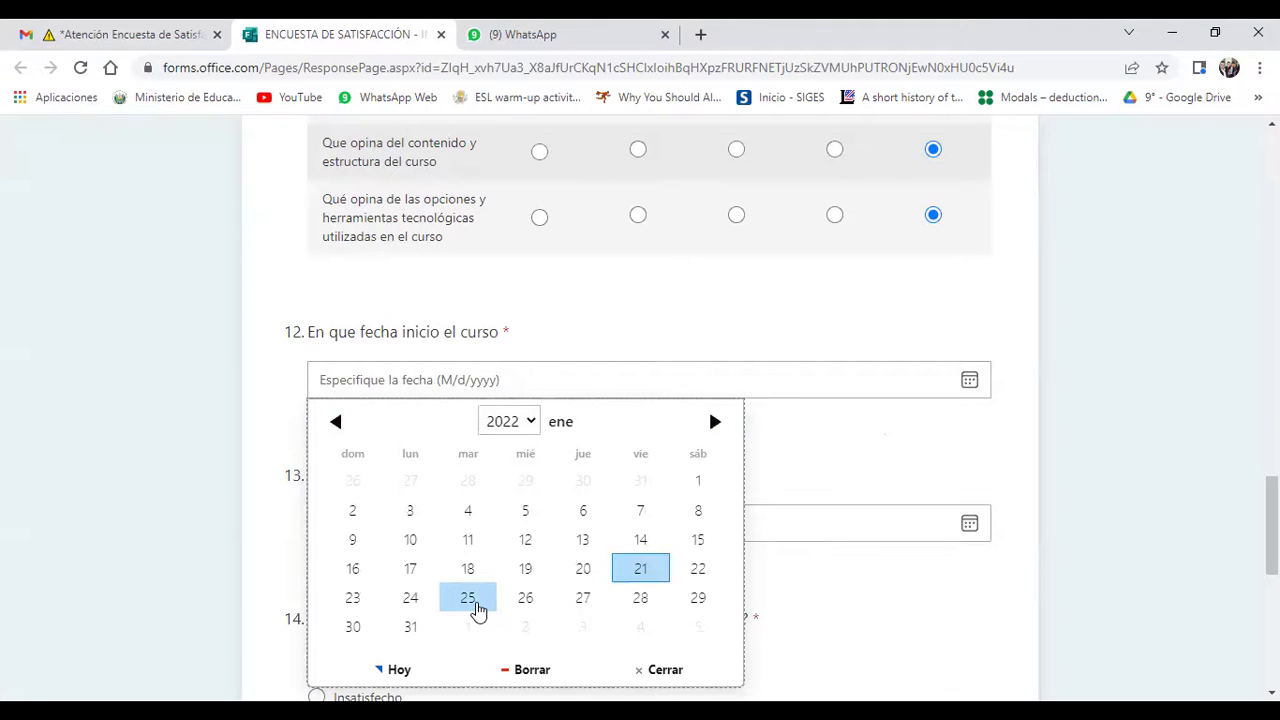
{"action": "left_click", "coordinate": [478, 610]}
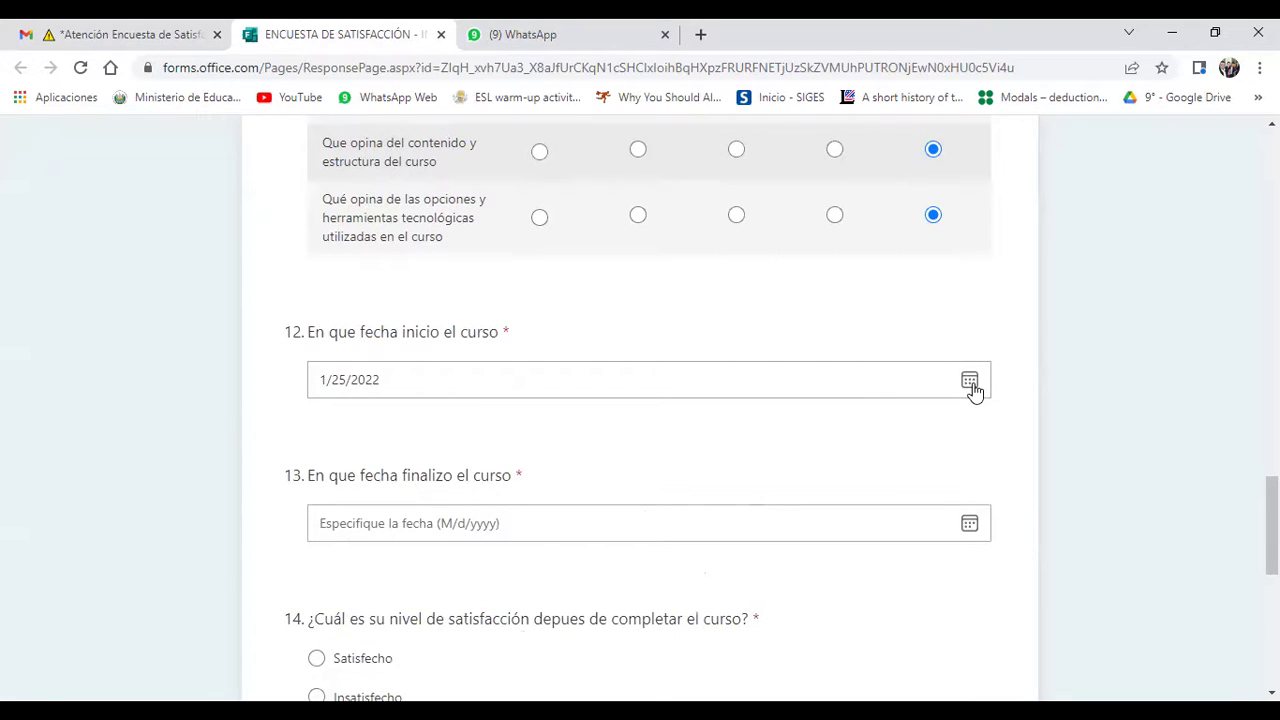
{"action": "left_click", "coordinate": [971, 385]}
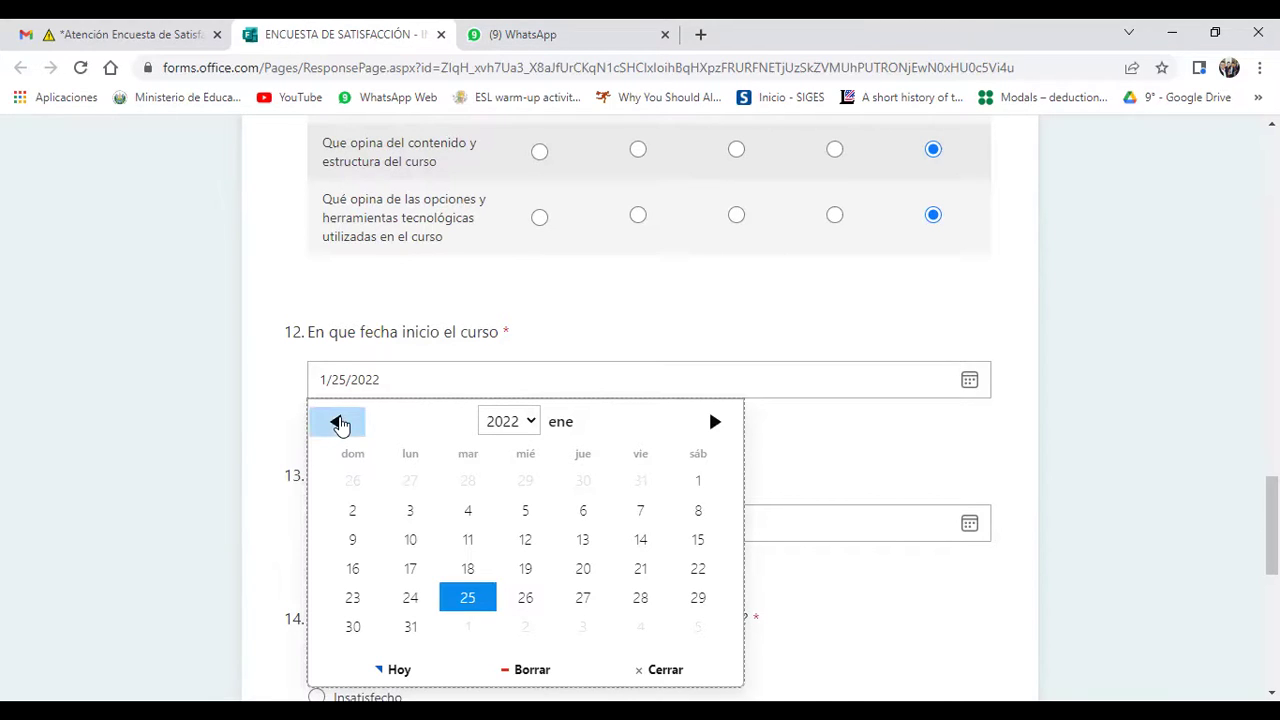
{"action": "left_click", "coordinate": [480, 597]}
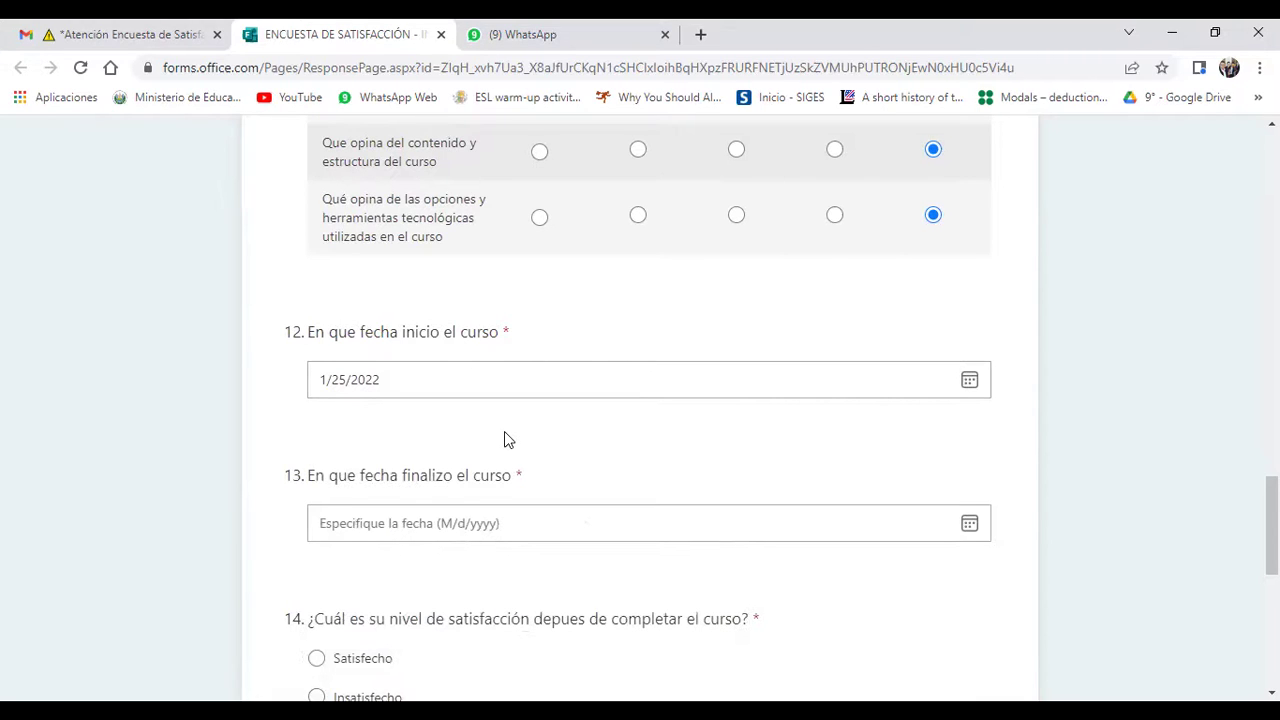
Step: Choose February 21, 2022 in the question 13 calendar, giving an end date of 2/21/2022
{"action": "scroll", "coordinate": [504, 432], "scroll_direction": "down", "scroll_amount": 1}
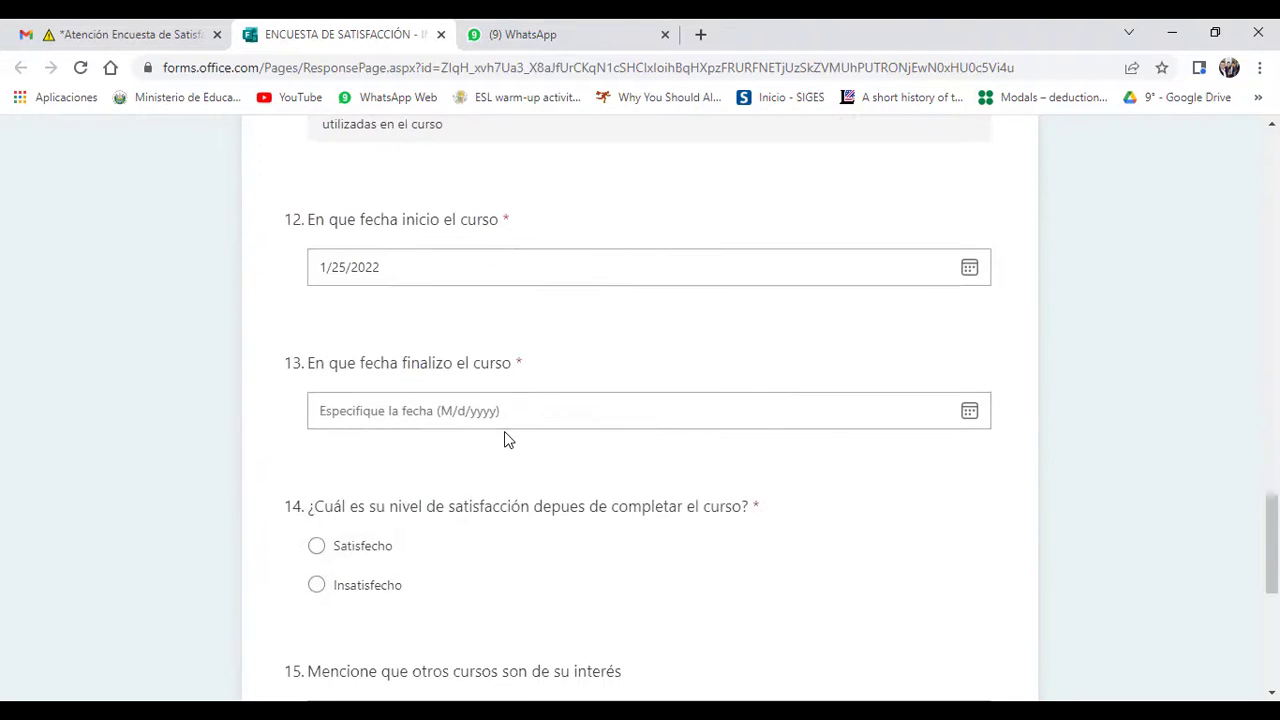
{"action": "scroll", "coordinate": [504, 440], "scroll_direction": "down", "scroll_amount": 1}
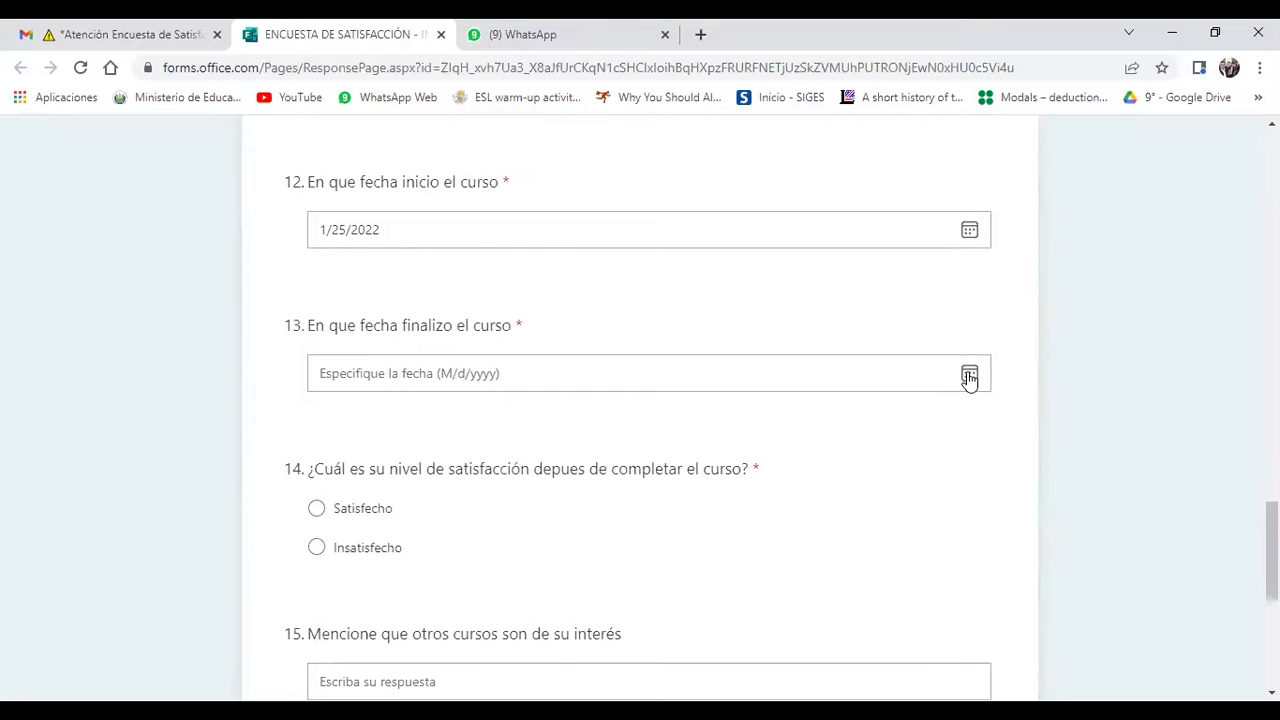
{"action": "left_click", "coordinate": [969, 375]}
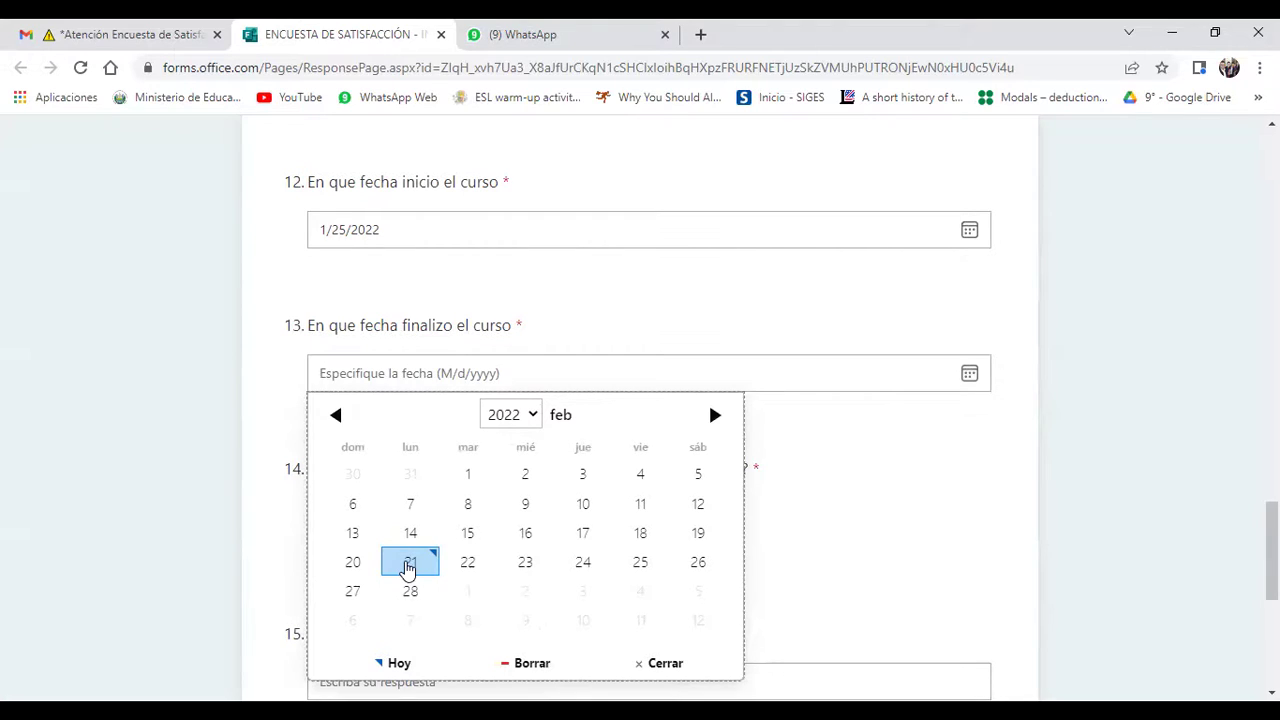
{"action": "left_click", "coordinate": [409, 563]}
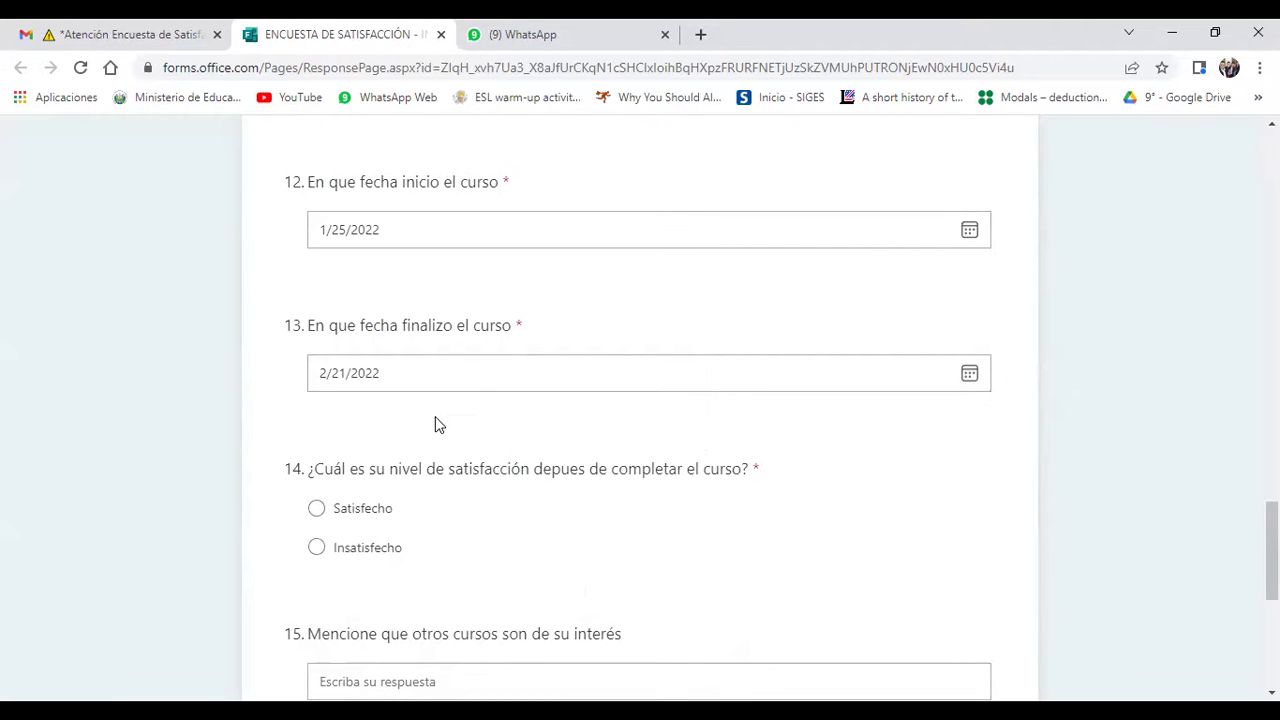
{"action": "key", "text": "ctrl+a"}
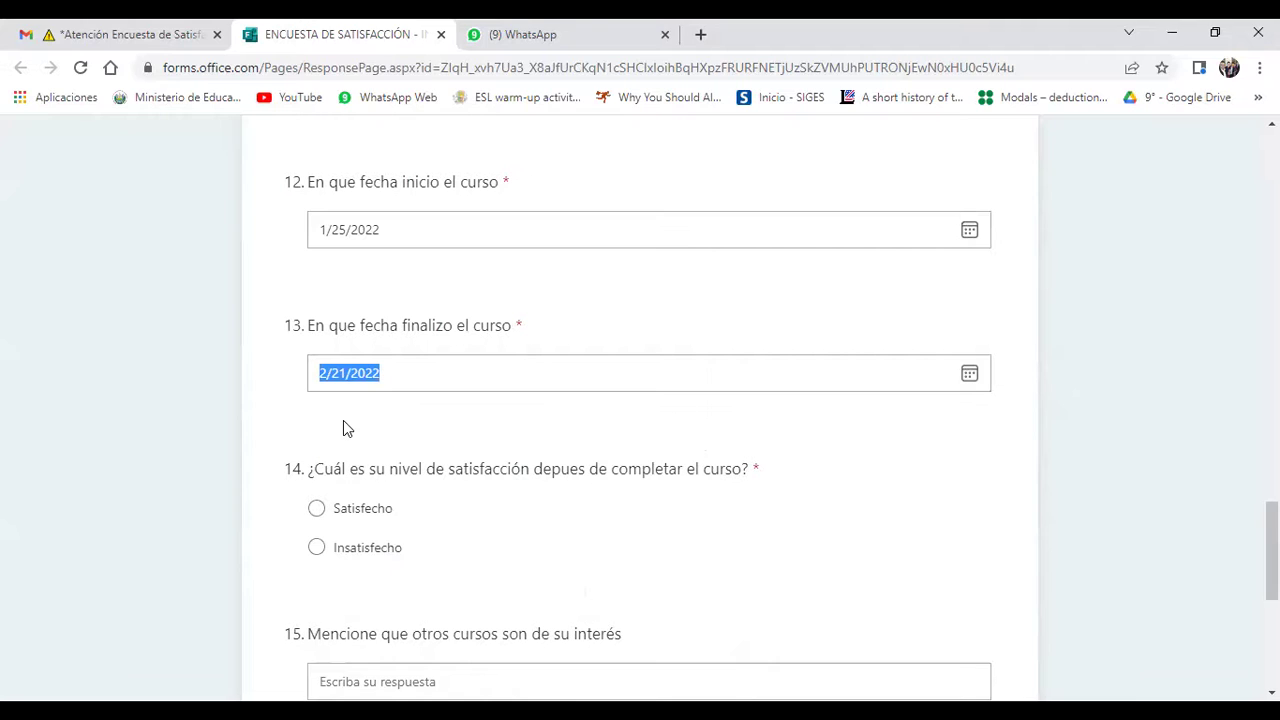
{"action": "left_click", "coordinate": [343, 420]}
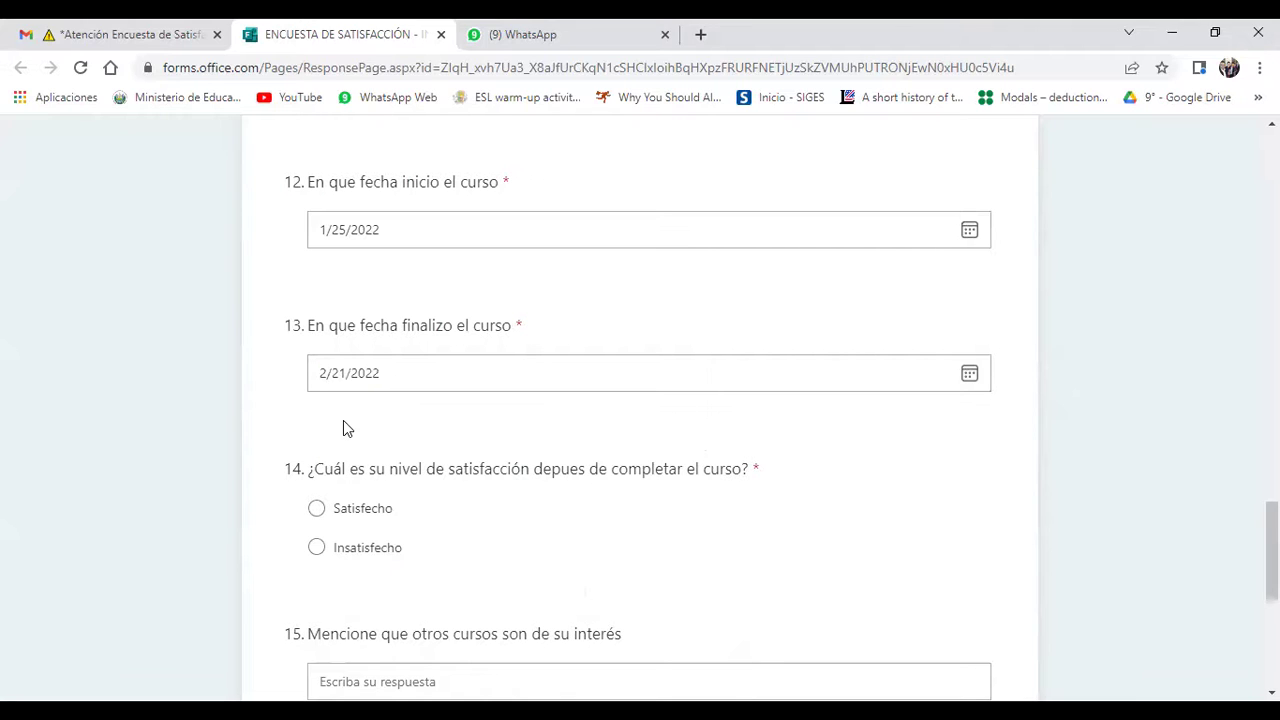
Step: Highlight question 14's wording while explaining it, then mark Satisfecho as the satisfaction level
{"action": "scroll", "coordinate": [343, 428], "scroll_direction": "down", "scroll_amount": 1}
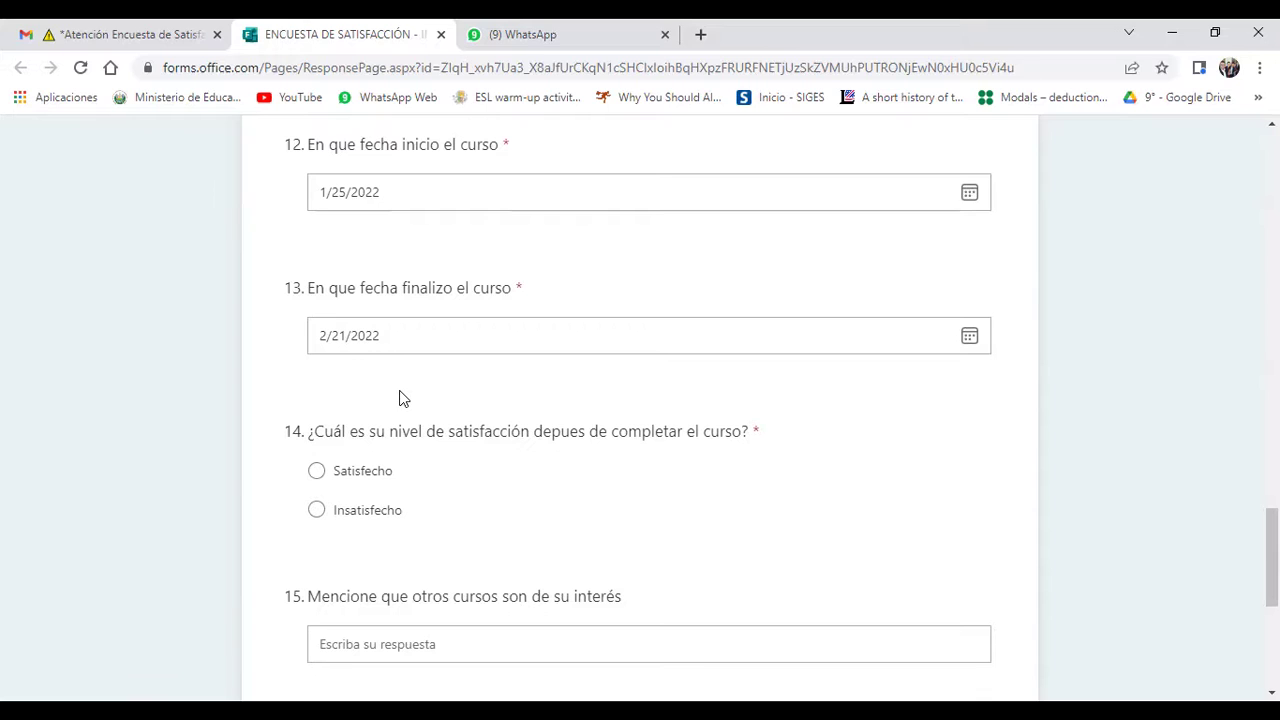
{"action": "scroll", "coordinate": [403, 398], "scroll_direction": "down", "scroll_amount": 1}
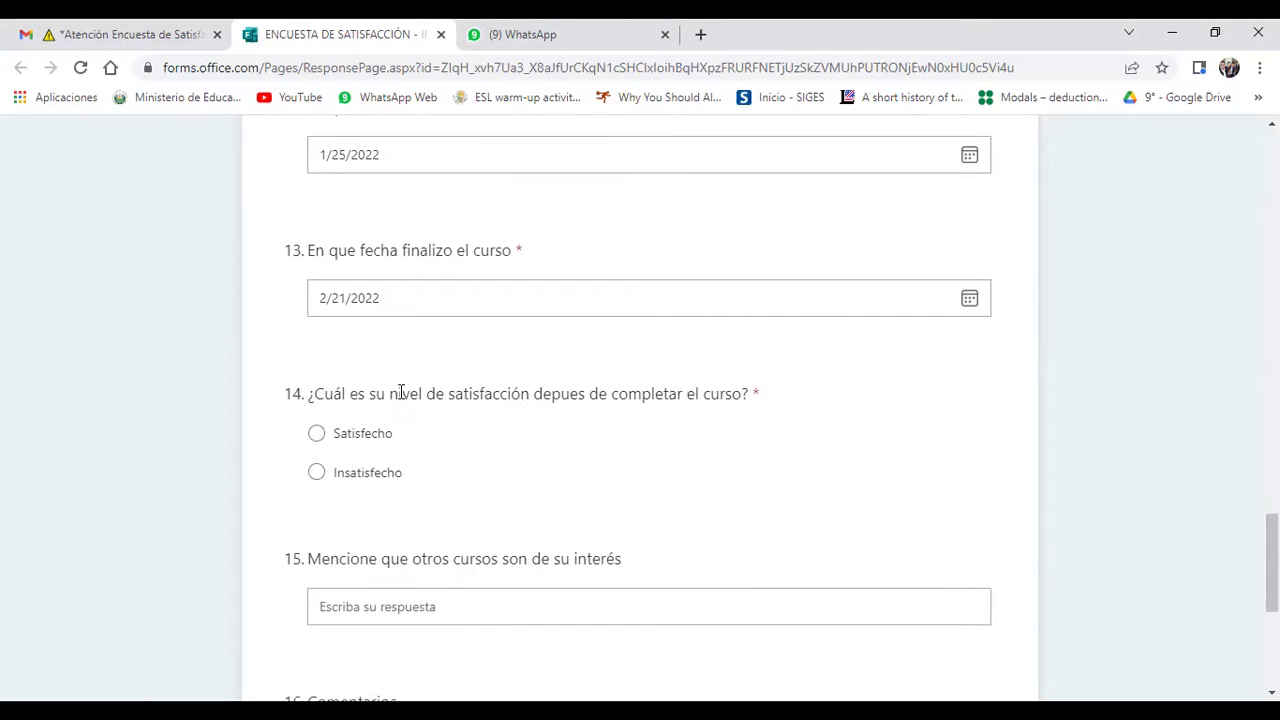
{"action": "left_click_drag", "start_coordinate": [287, 395], "coordinate": [757, 388]}
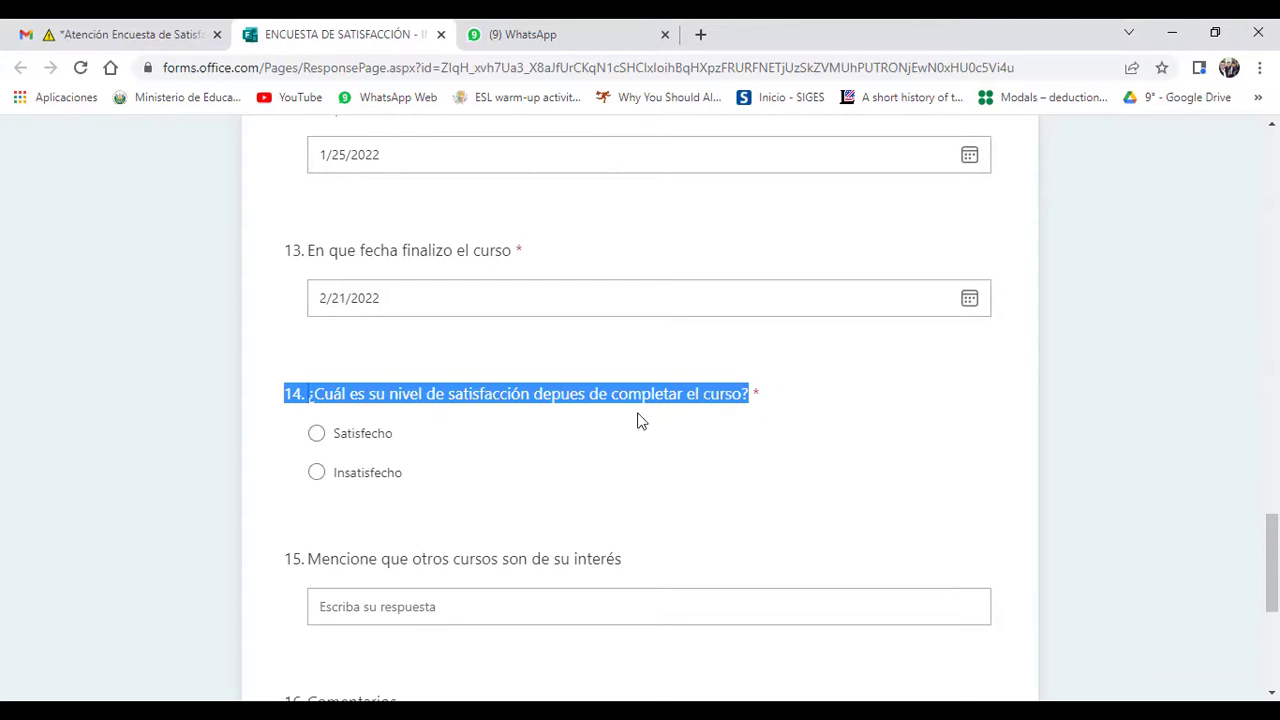
{"action": "left_click", "coordinate": [504, 428]}
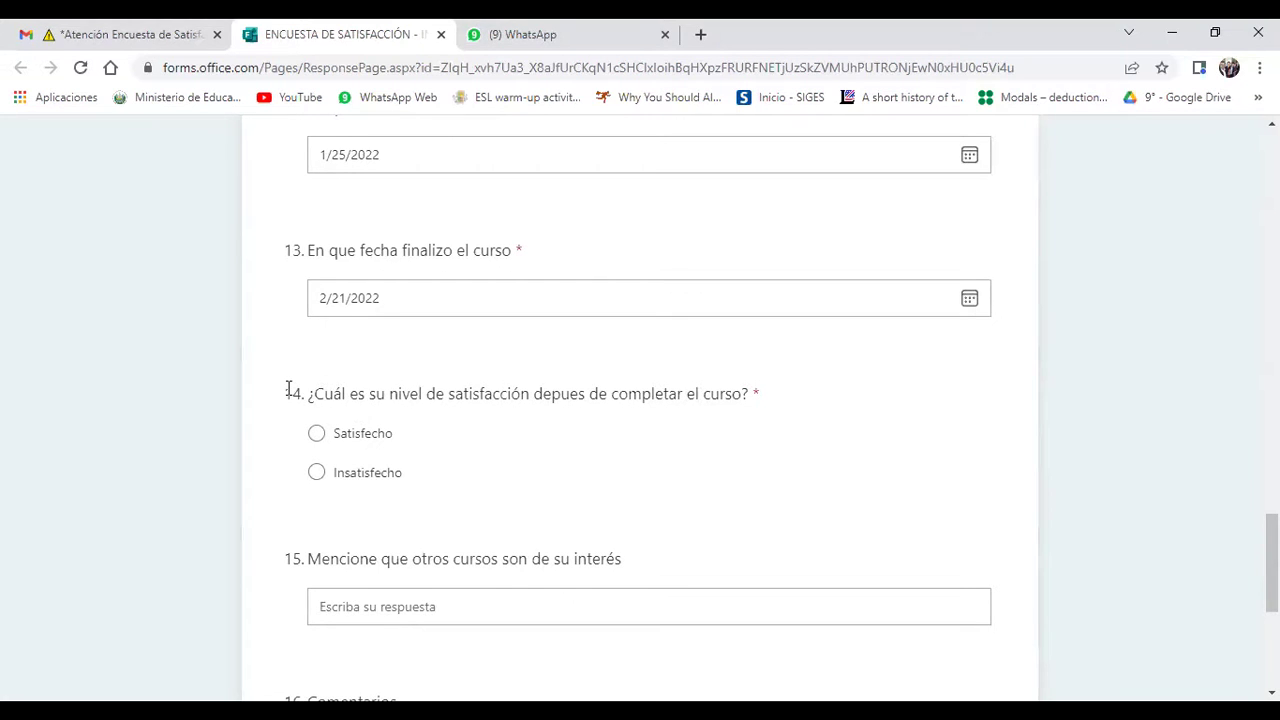
{"action": "left_click_drag", "start_coordinate": [288, 388], "coordinate": [828, 398]}
{"action": "left_click", "coordinate": [510, 394]}
{"action": "left_click_drag", "start_coordinate": [303, 390], "coordinate": [770, 402]}
{"action": "left_click", "coordinate": [791, 392]}
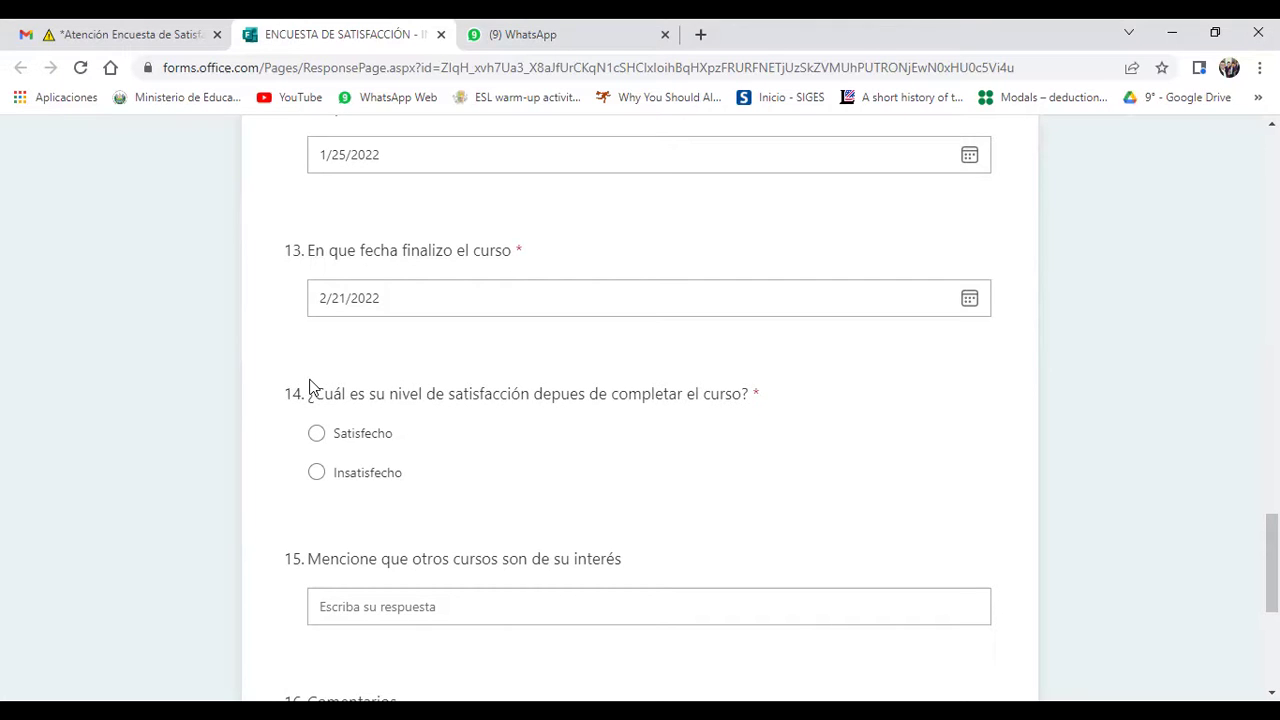
{"action": "left_click_drag", "start_coordinate": [308, 389], "coordinate": [388, 392]}
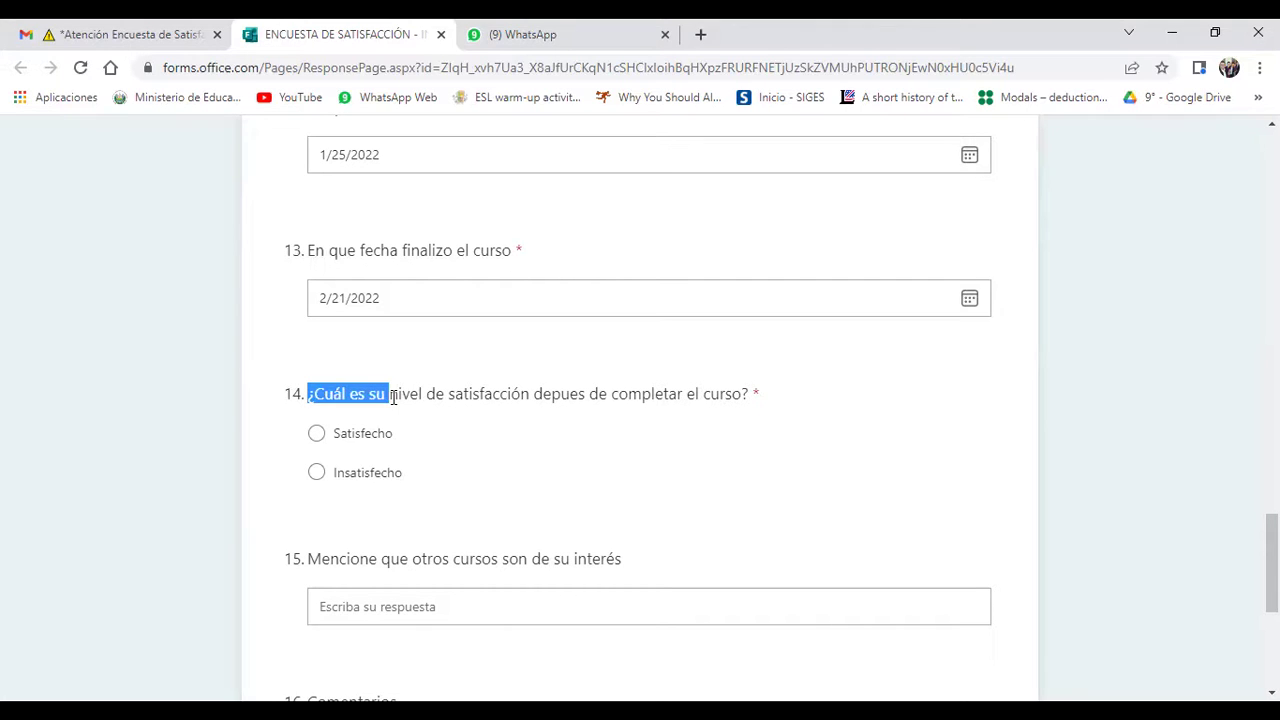
{"action": "left_click", "coordinate": [609, 392]}
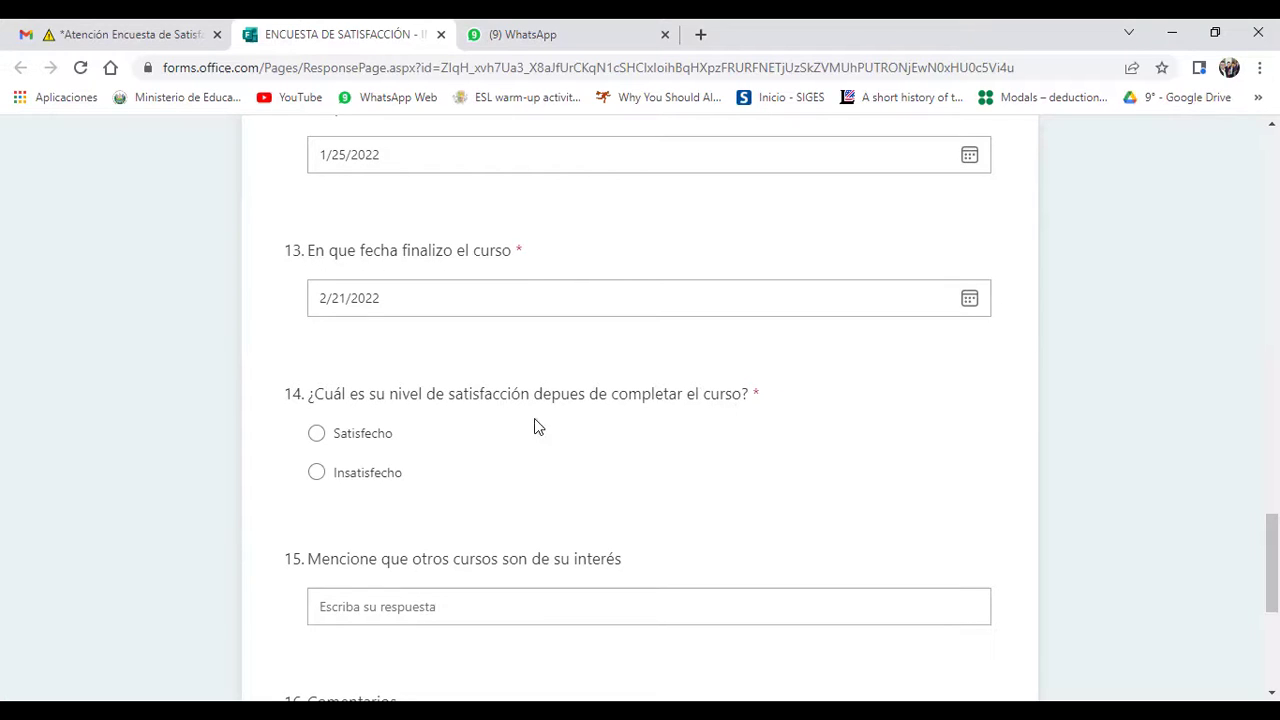
{"action": "left_click", "coordinate": [317, 433]}
{"action": "scroll", "coordinate": [817, 487], "scroll_direction": "down", "scroll_amount": 3}
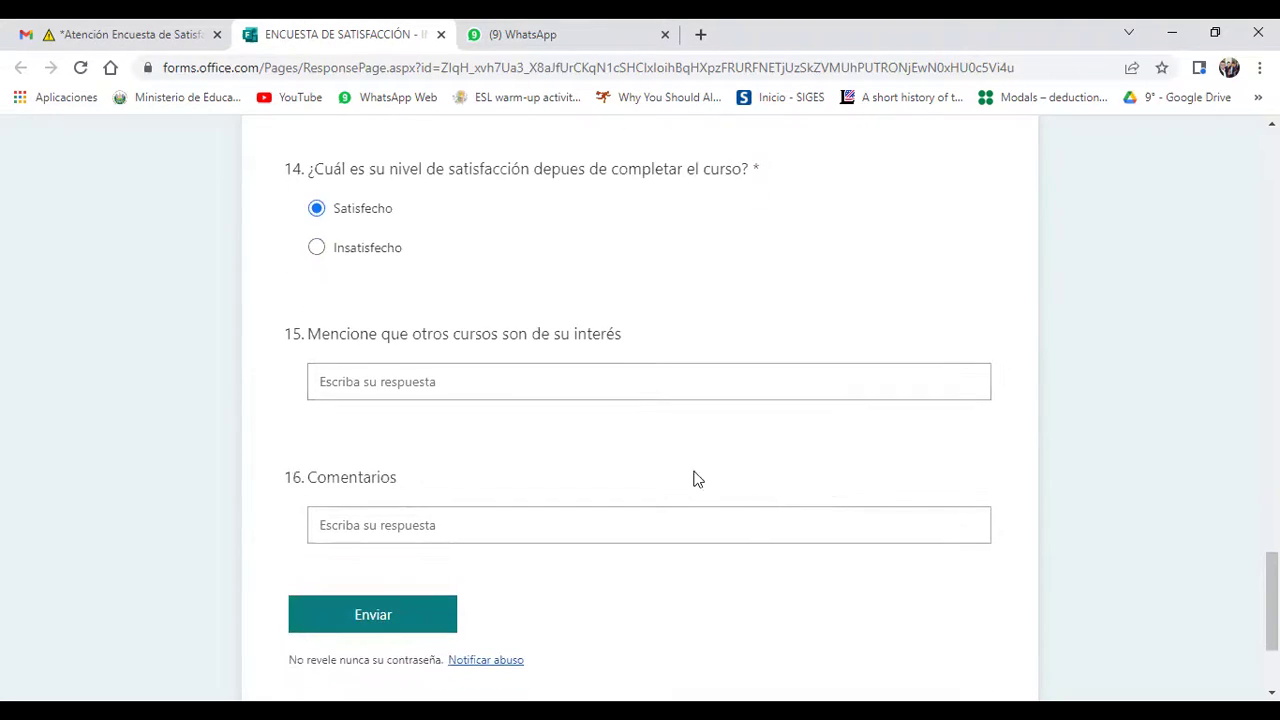
{"action": "left_click", "coordinate": [481, 366]}
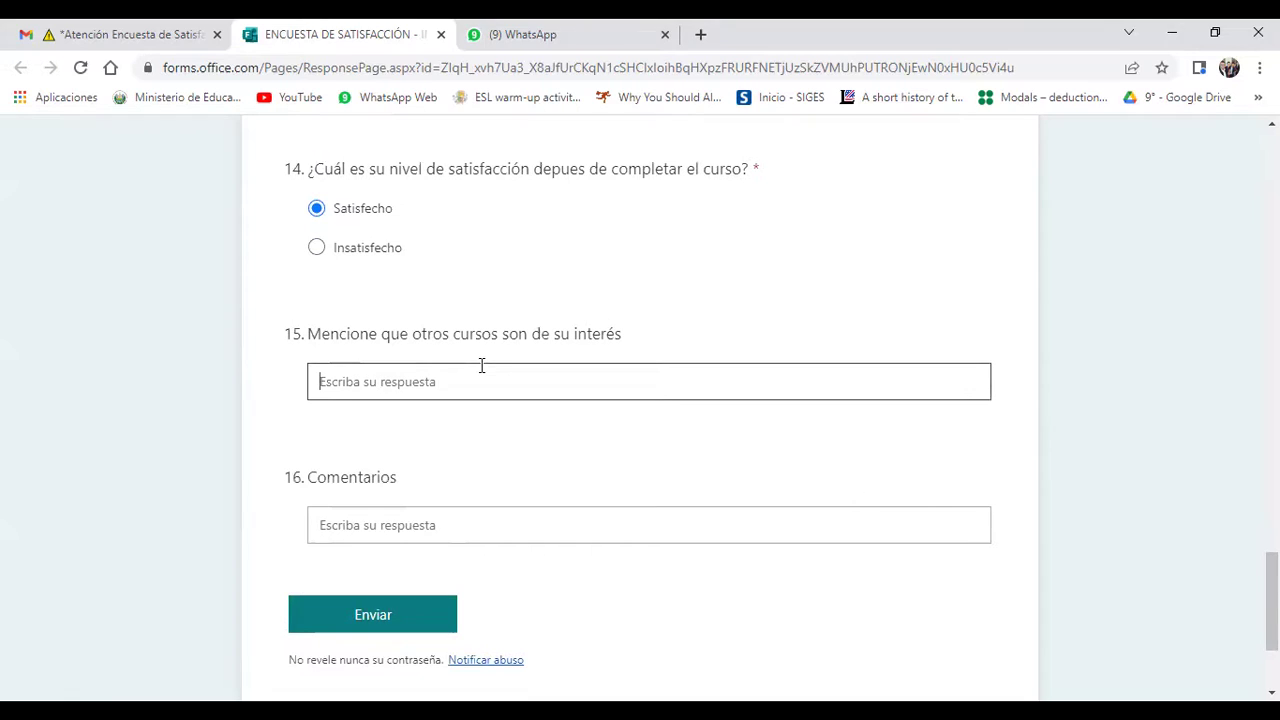
{"action": "left_click", "coordinate": [390, 522]}
{"action": "left_click", "coordinate": [572, 576]}
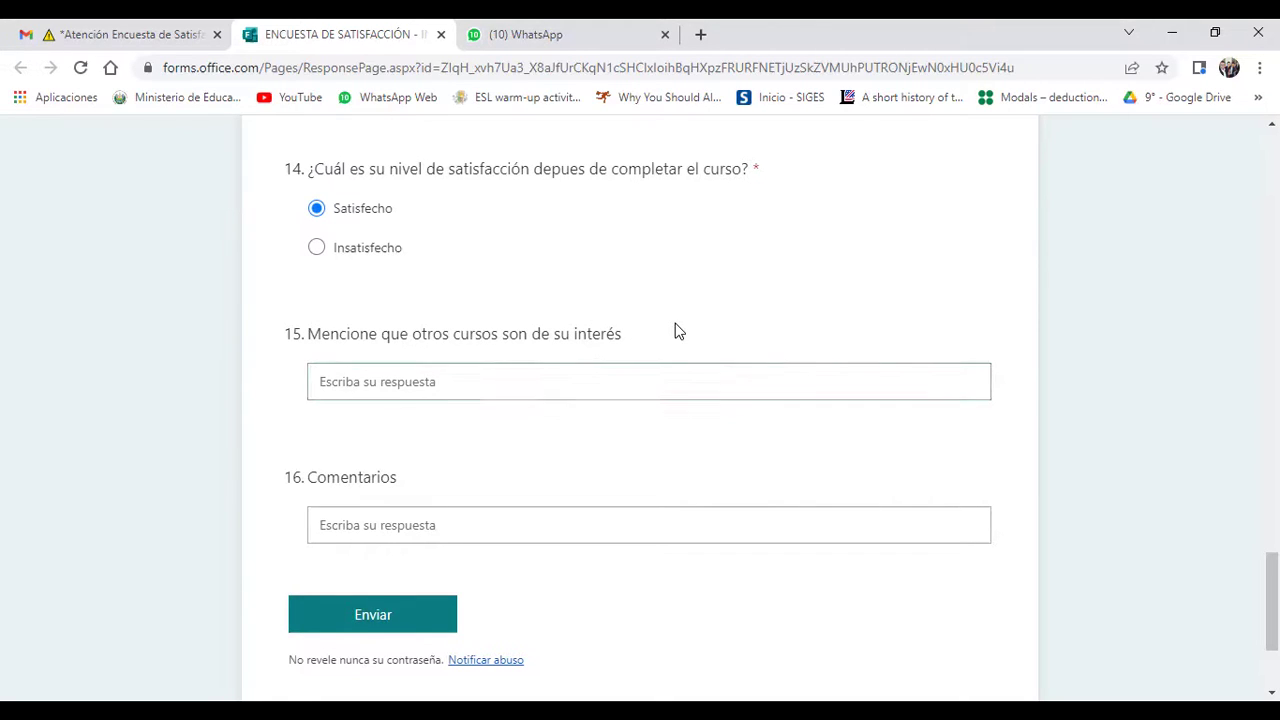
{"action": "left_click", "coordinate": [474, 375]}
{"action": "left_click", "coordinate": [859, 298]}
{"action": "left_click", "coordinate": [443, 383]}
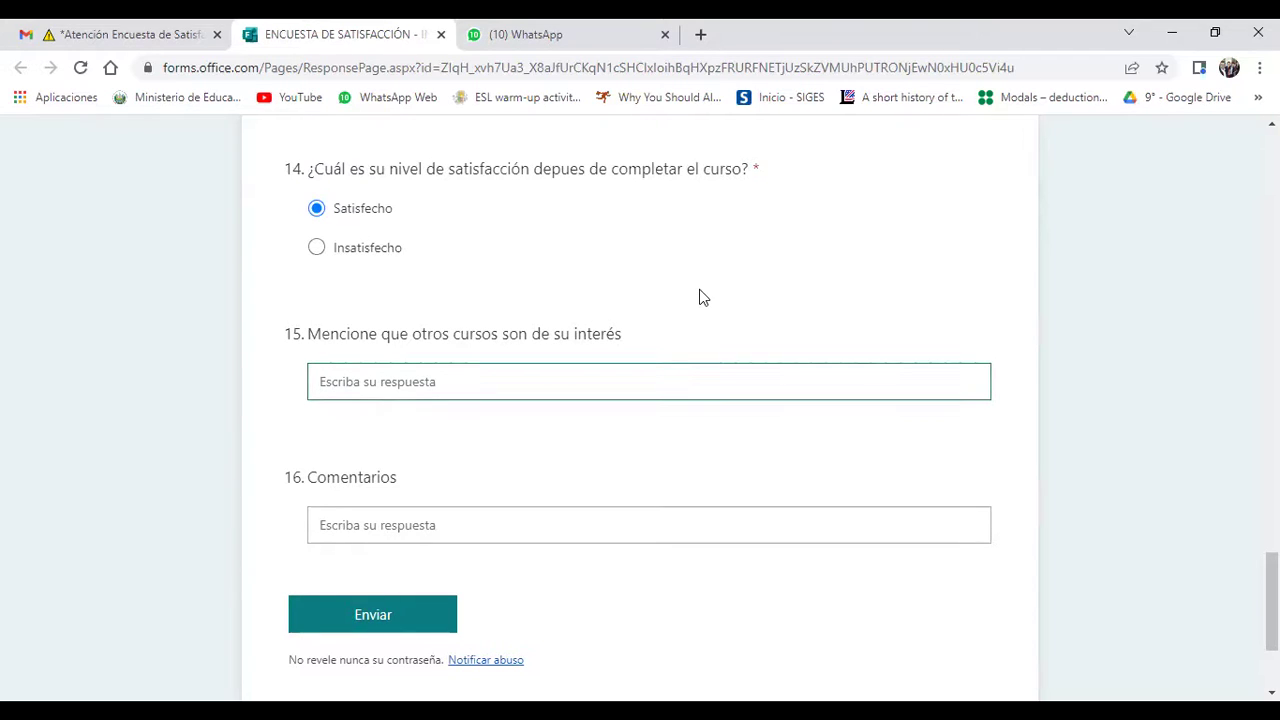
{"action": "left_click", "coordinate": [778, 285]}
{"action": "left_click", "coordinate": [507, 385]}
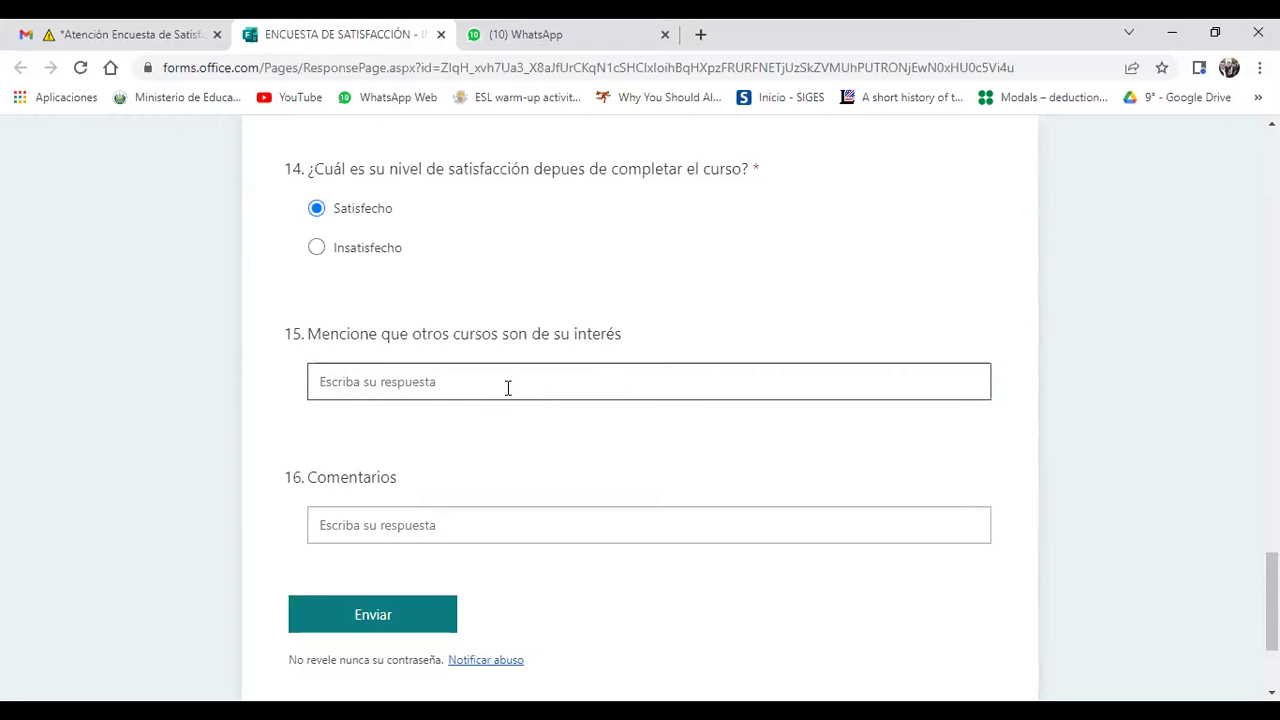
{"action": "left_click", "coordinate": [637, 323]}
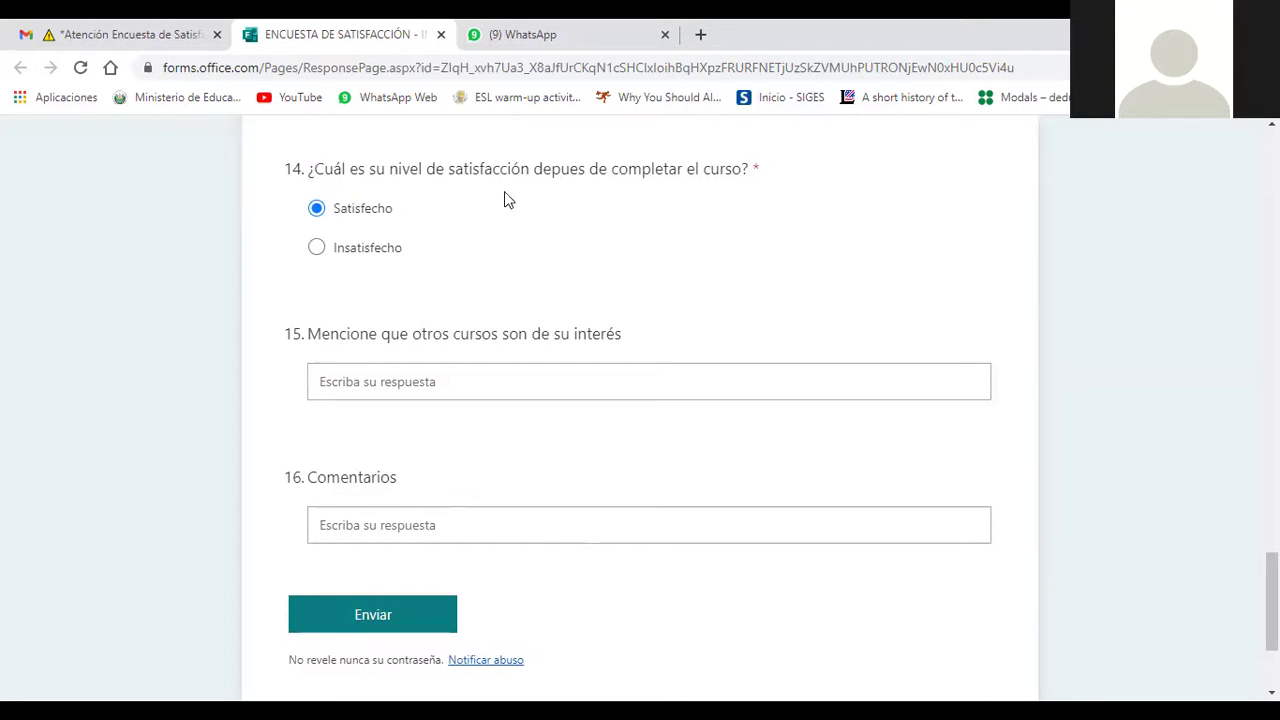
{"action": "left_click", "coordinate": [362, 212]}
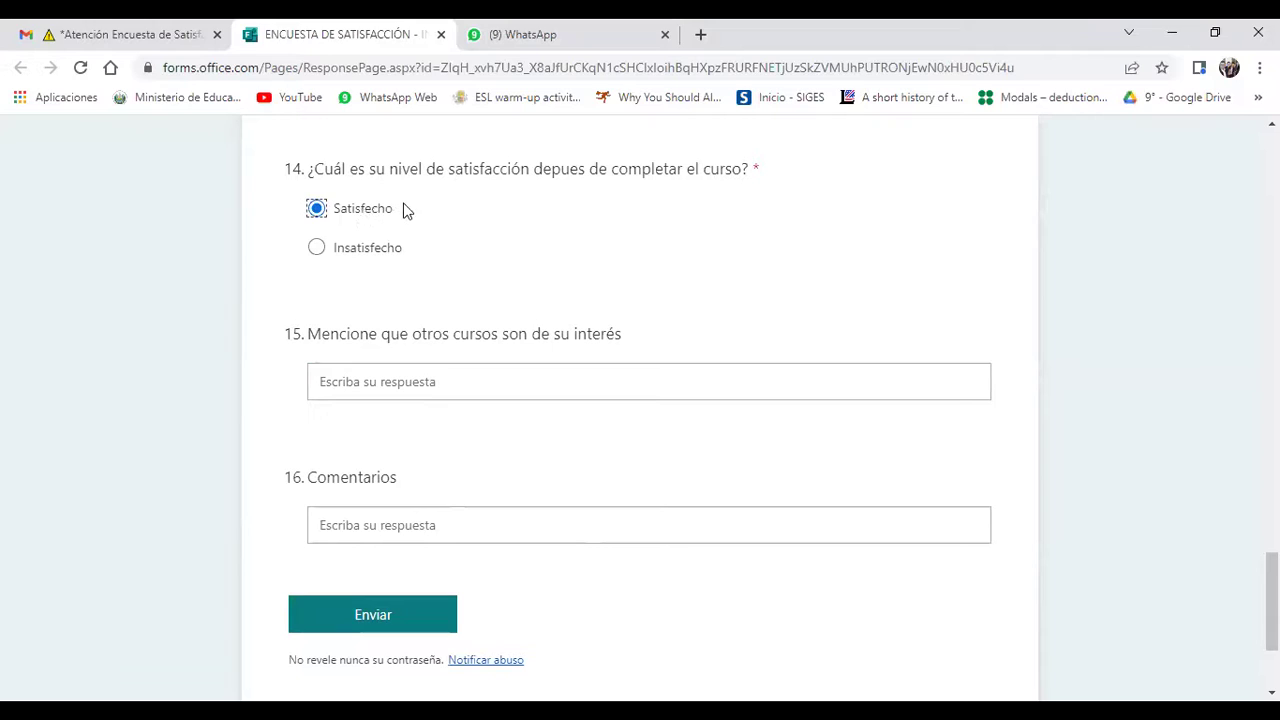